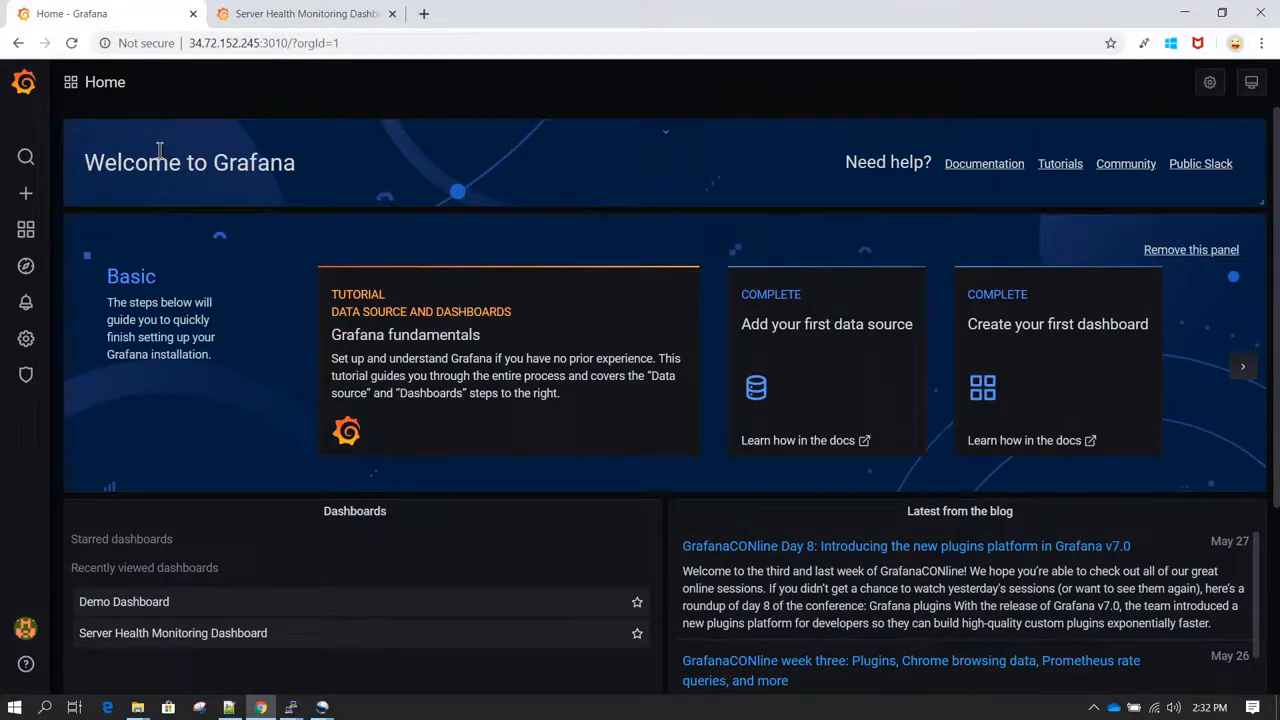
mouse_move(31, 195)
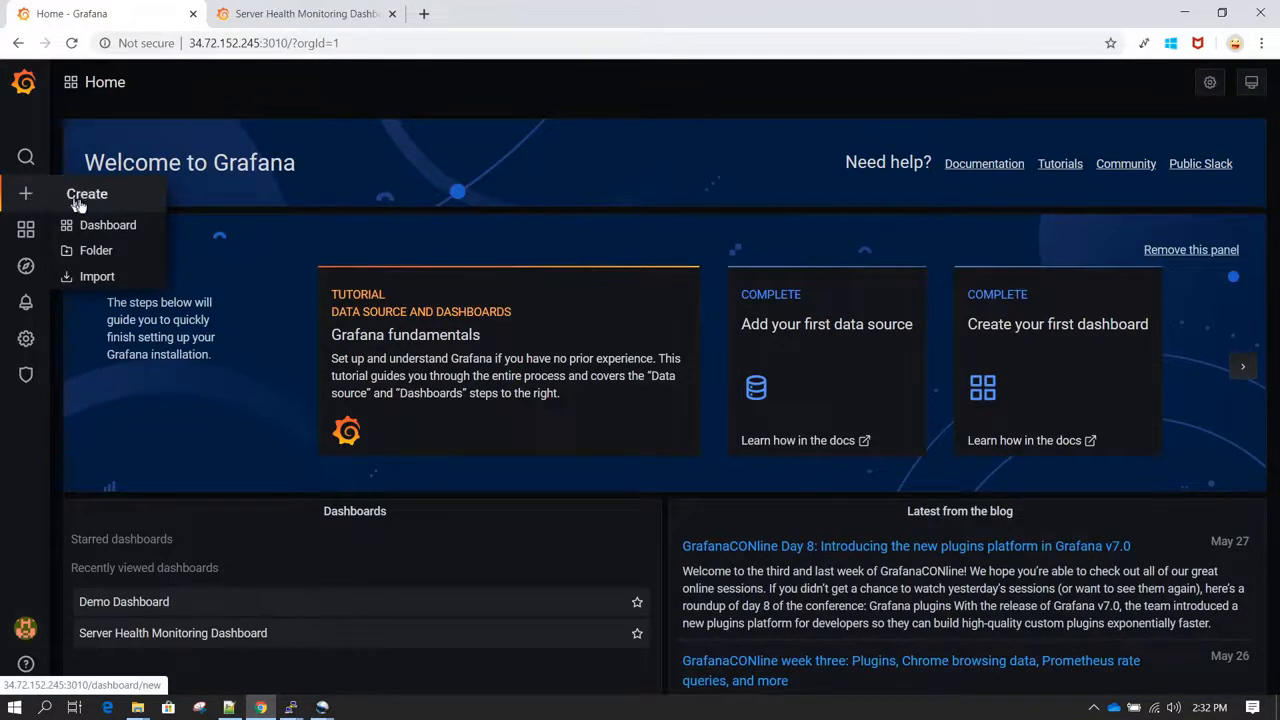
left_click(106, 230)
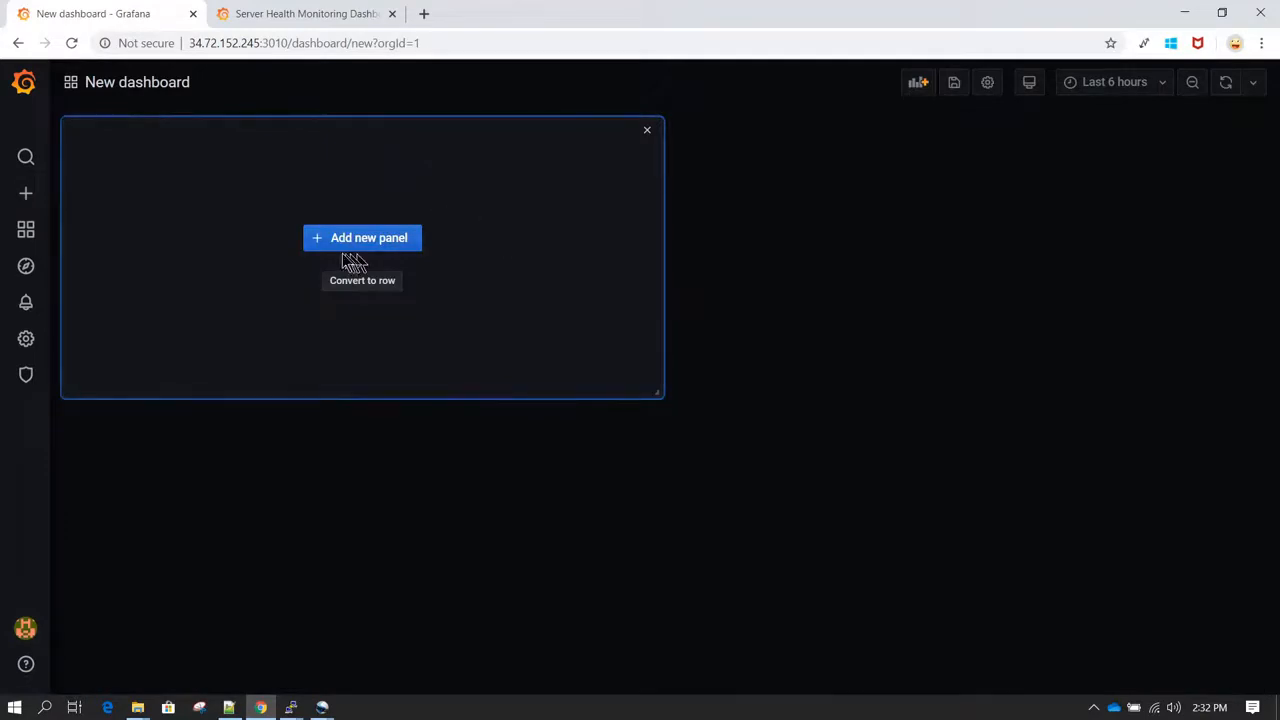
left_click(395, 241)
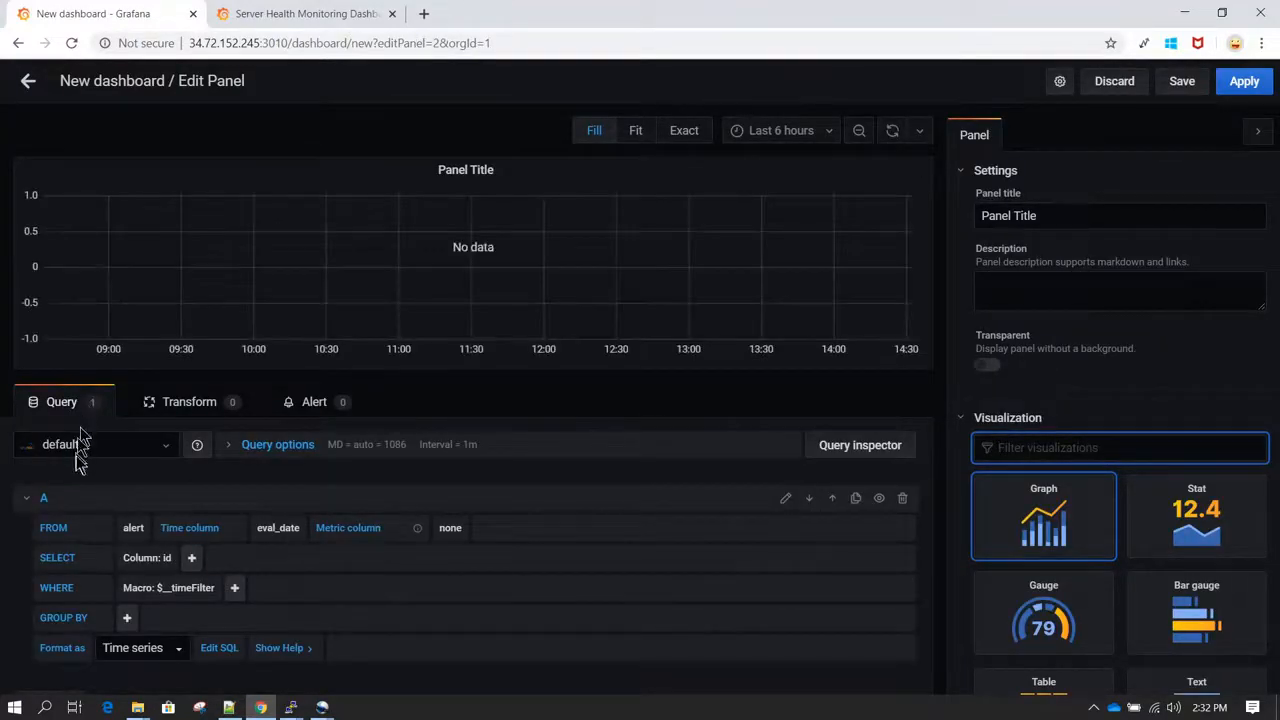
left_click(160, 455)
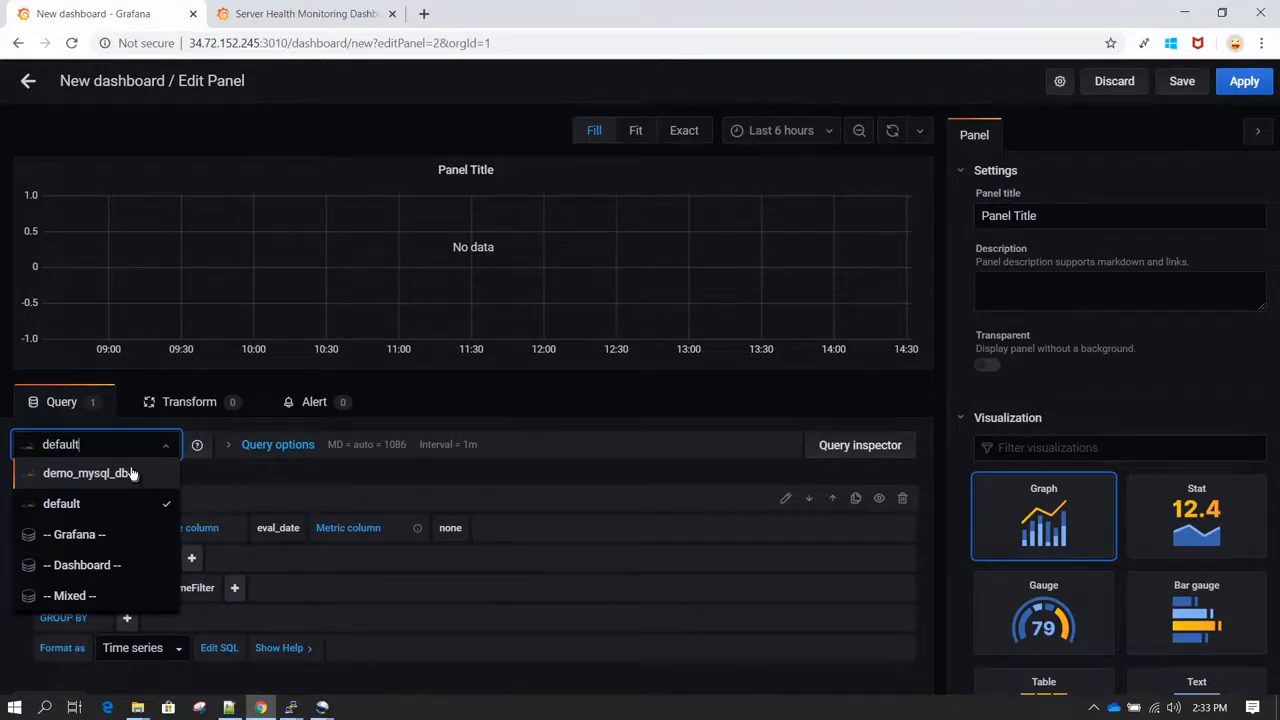
left_click(28, 82)
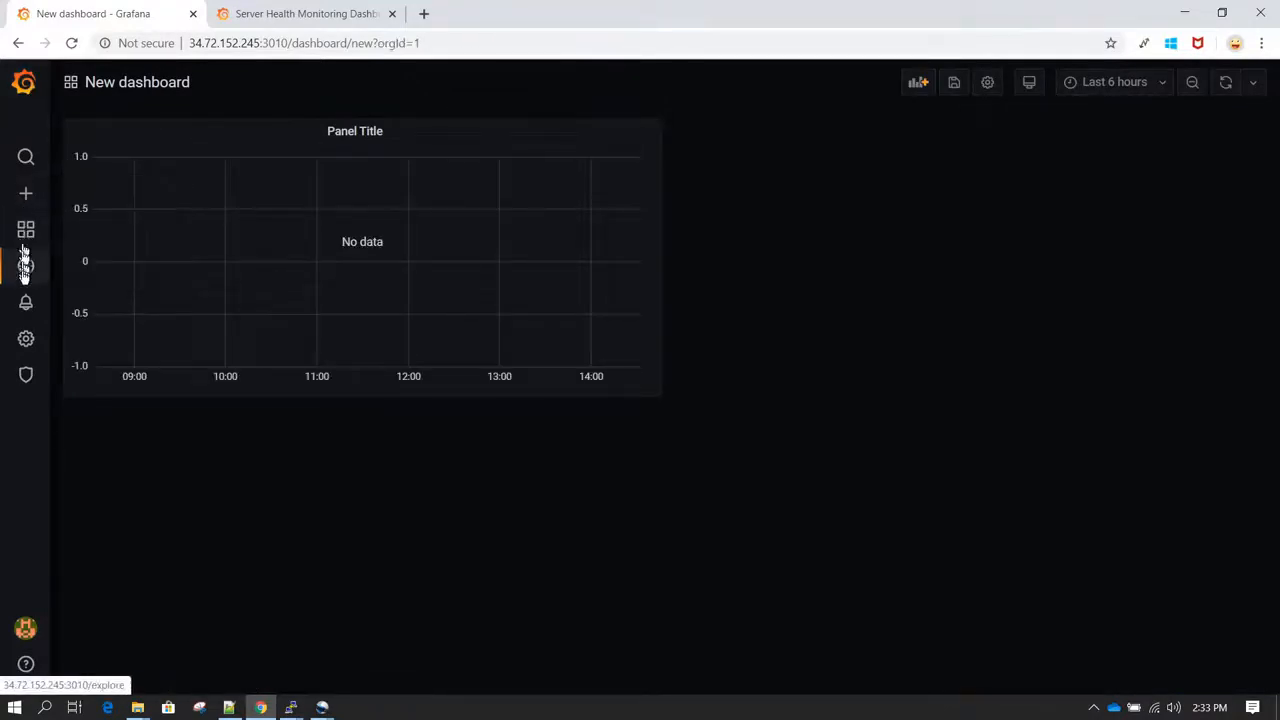
mouse_move(25, 343)
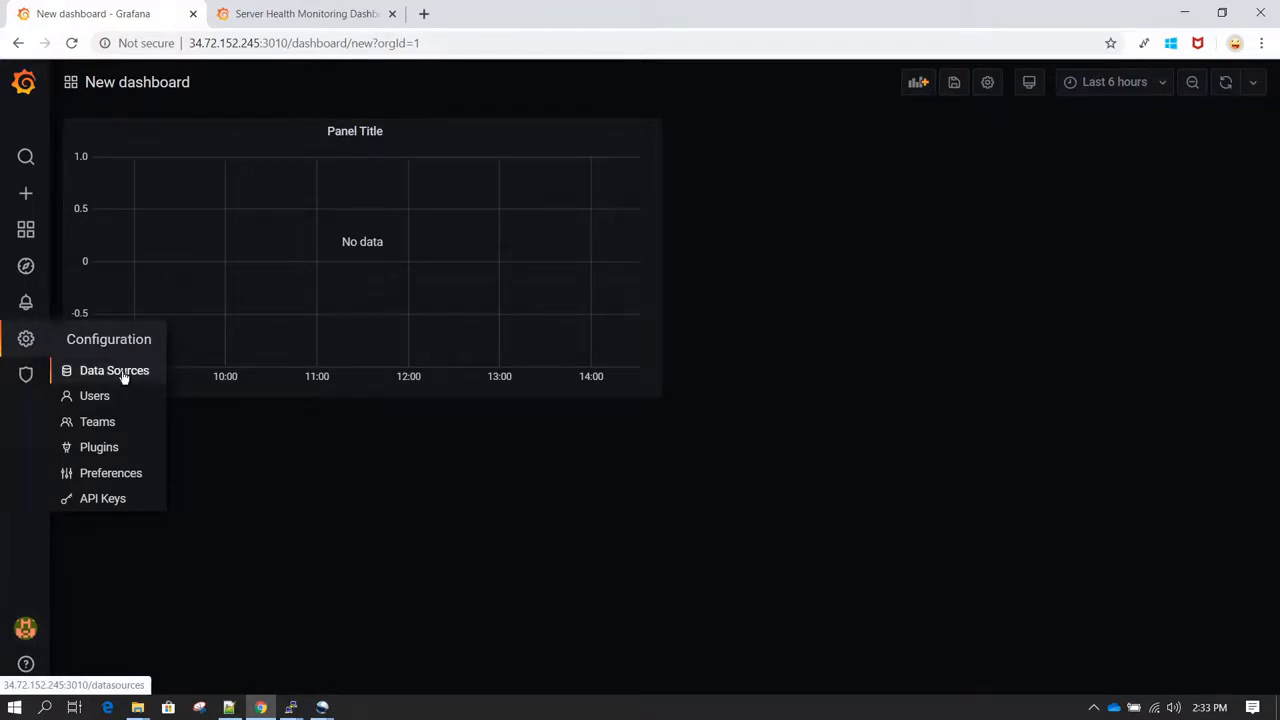
left_click(28, 88)
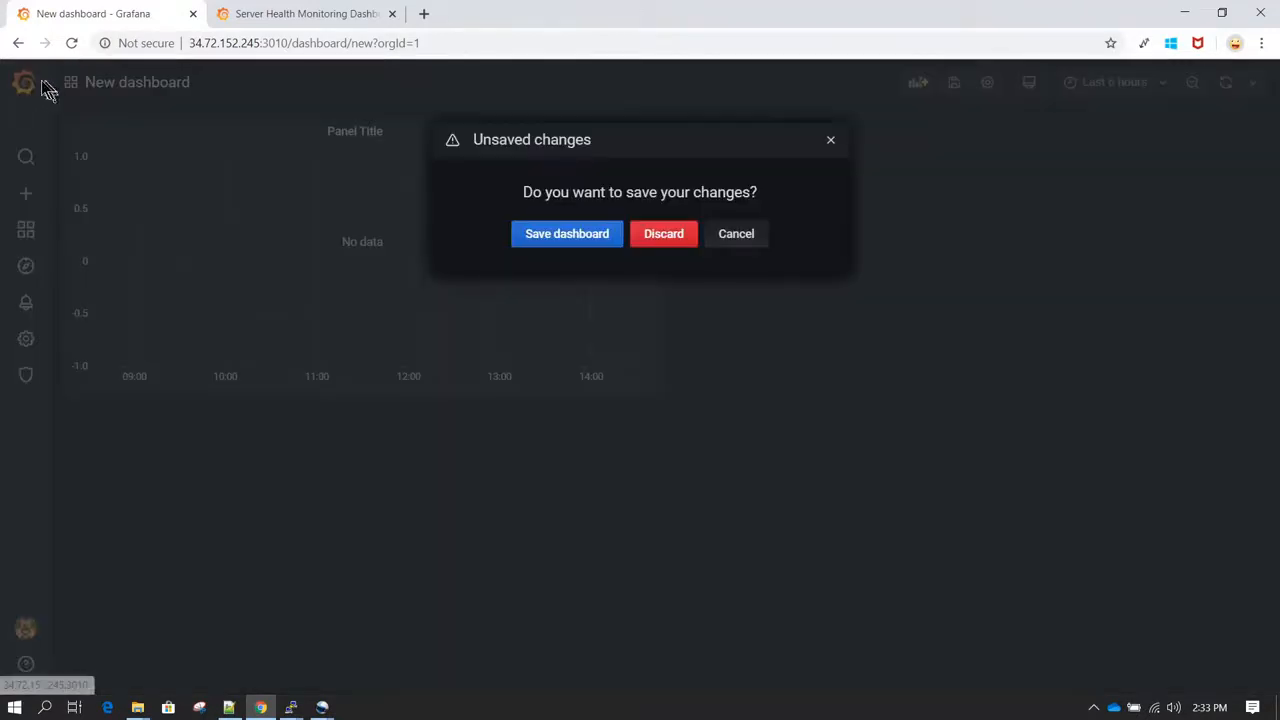
left_click(664, 234)
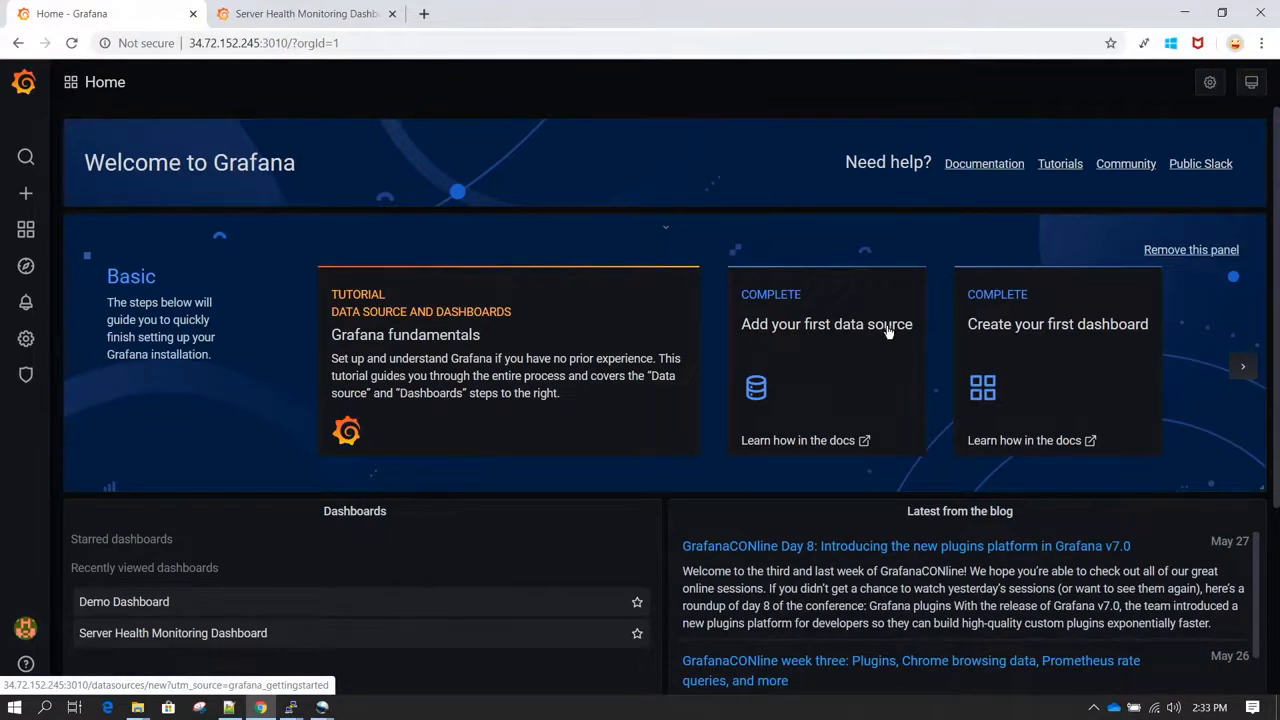
Step: Go to the configured data sources and start adding a new data source
left_click(759, 398)
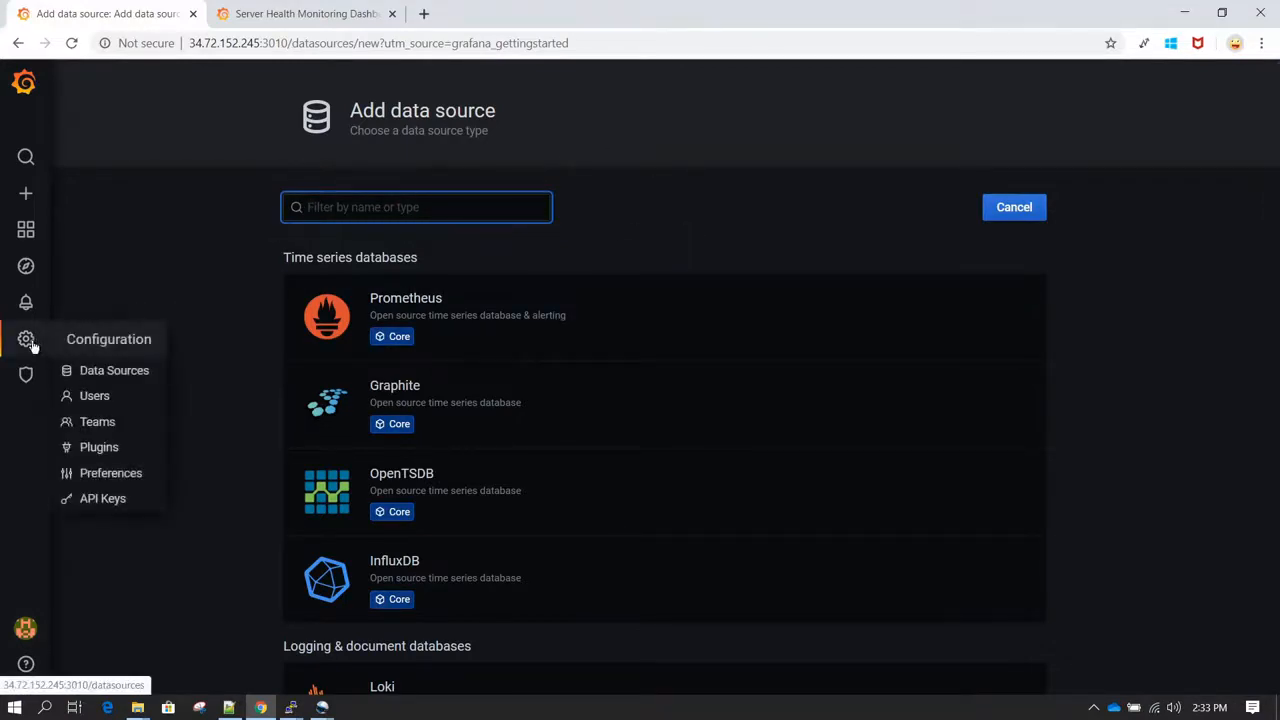
left_click(101, 372)
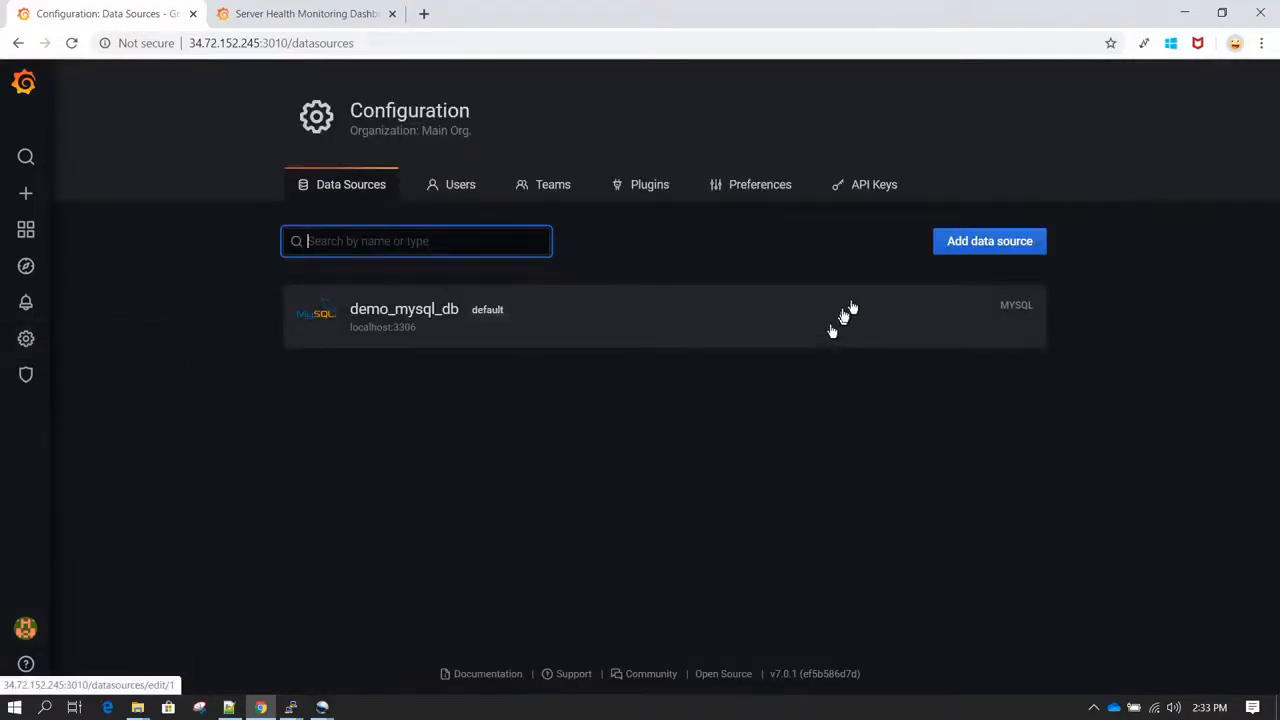
left_click(981, 246)
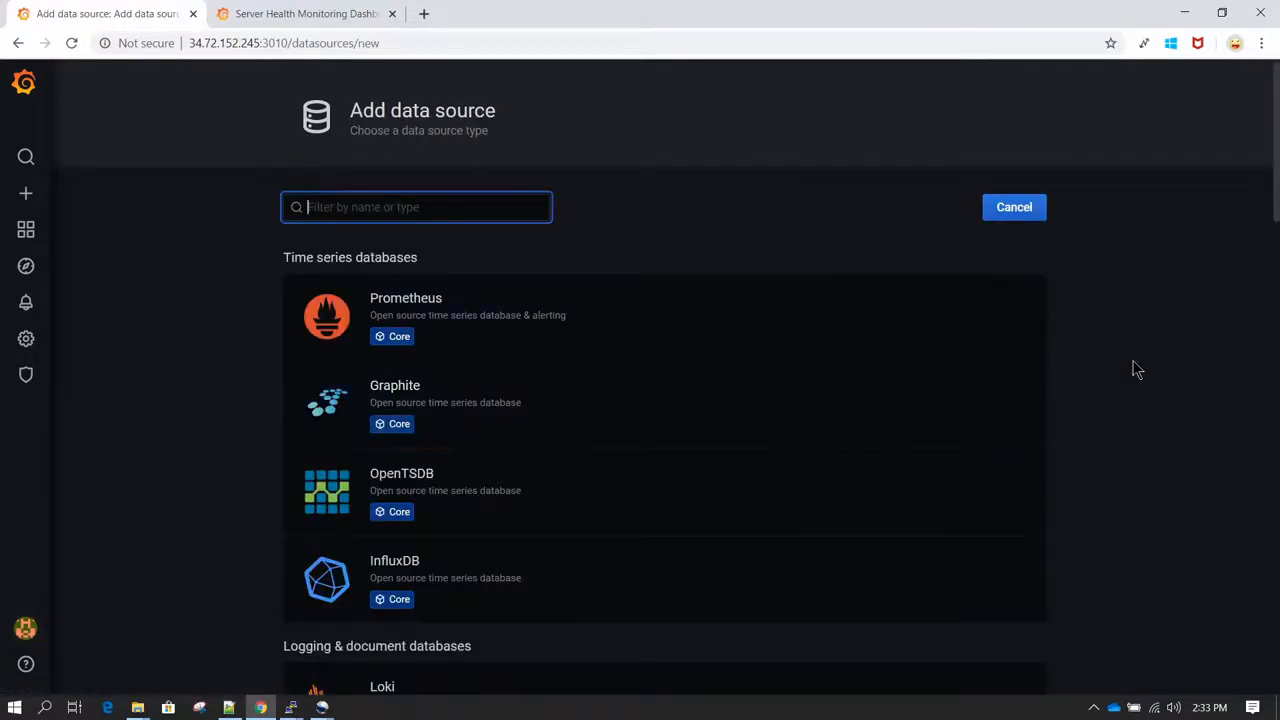
Step: Choose MySQL from the SQL group as the type of the new data source
scroll(1135, 369, "down", 3)
scroll(1135, 369, "down", 5)
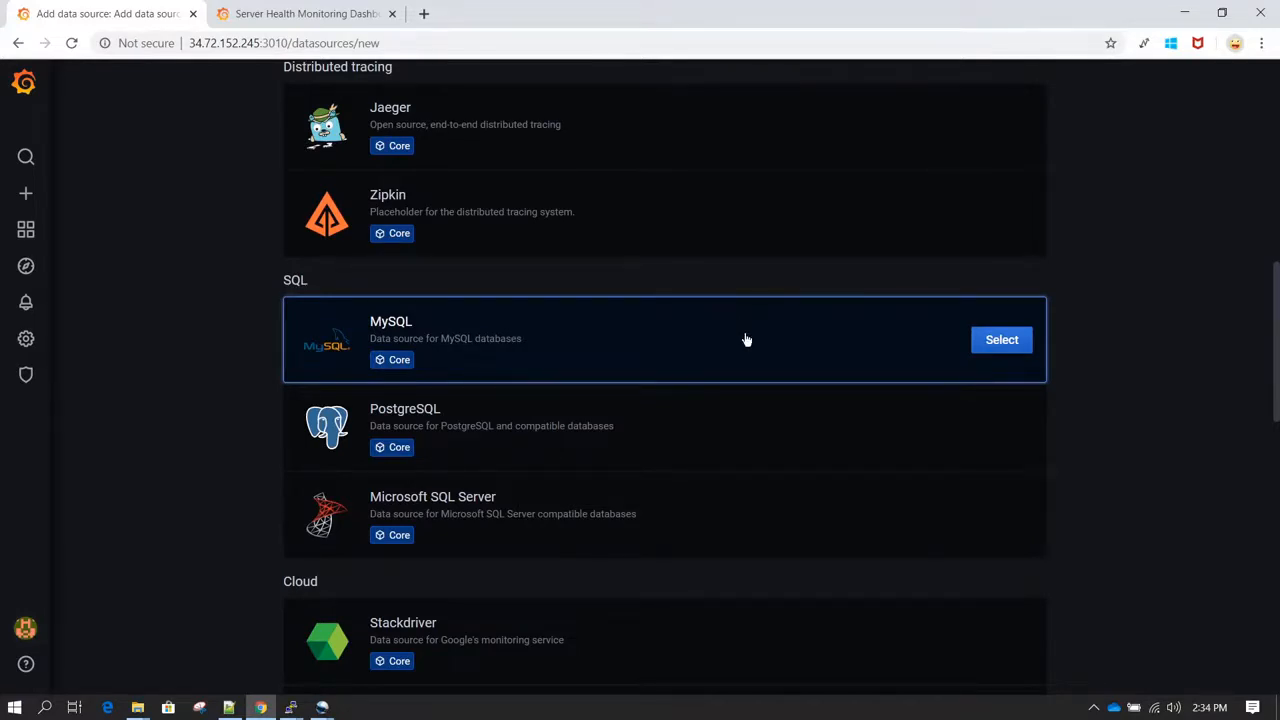
scroll(745, 340, "up", 3)
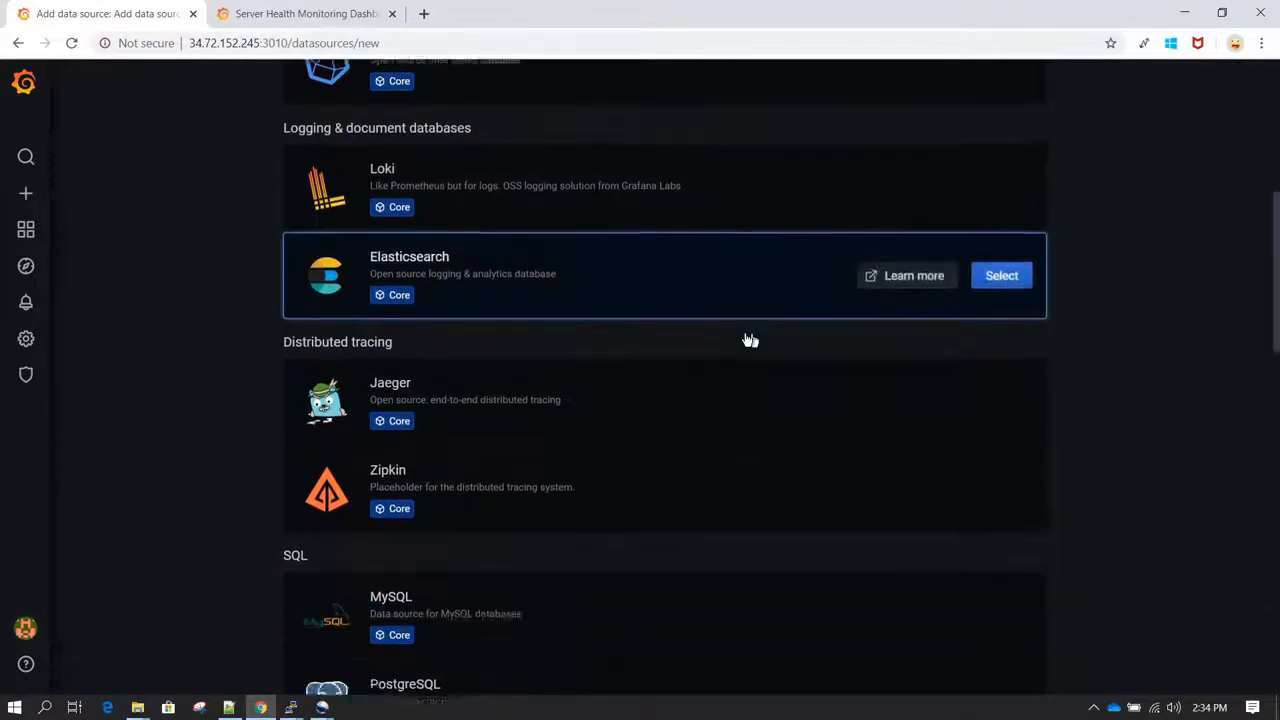
scroll(746, 340, "down", 2)
scroll(745, 335, "down", 2)
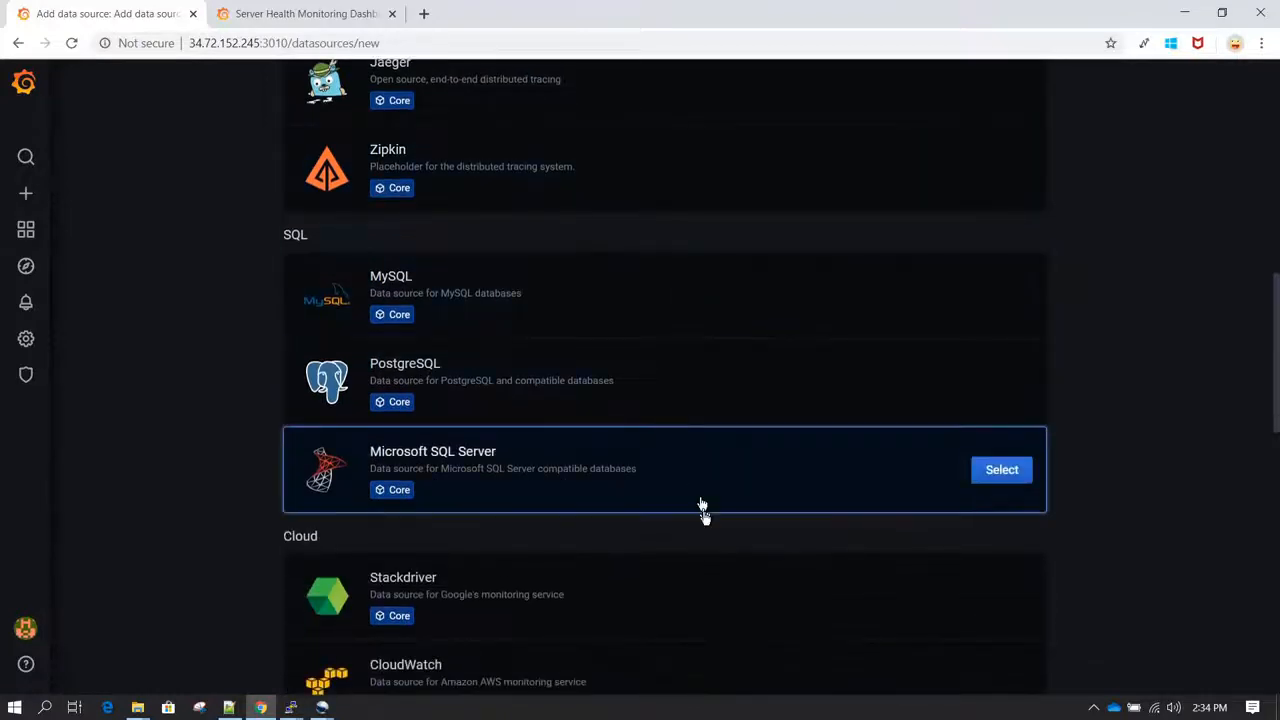
scroll(703, 512, "down", 3)
scroll(703, 517, "up", 3)
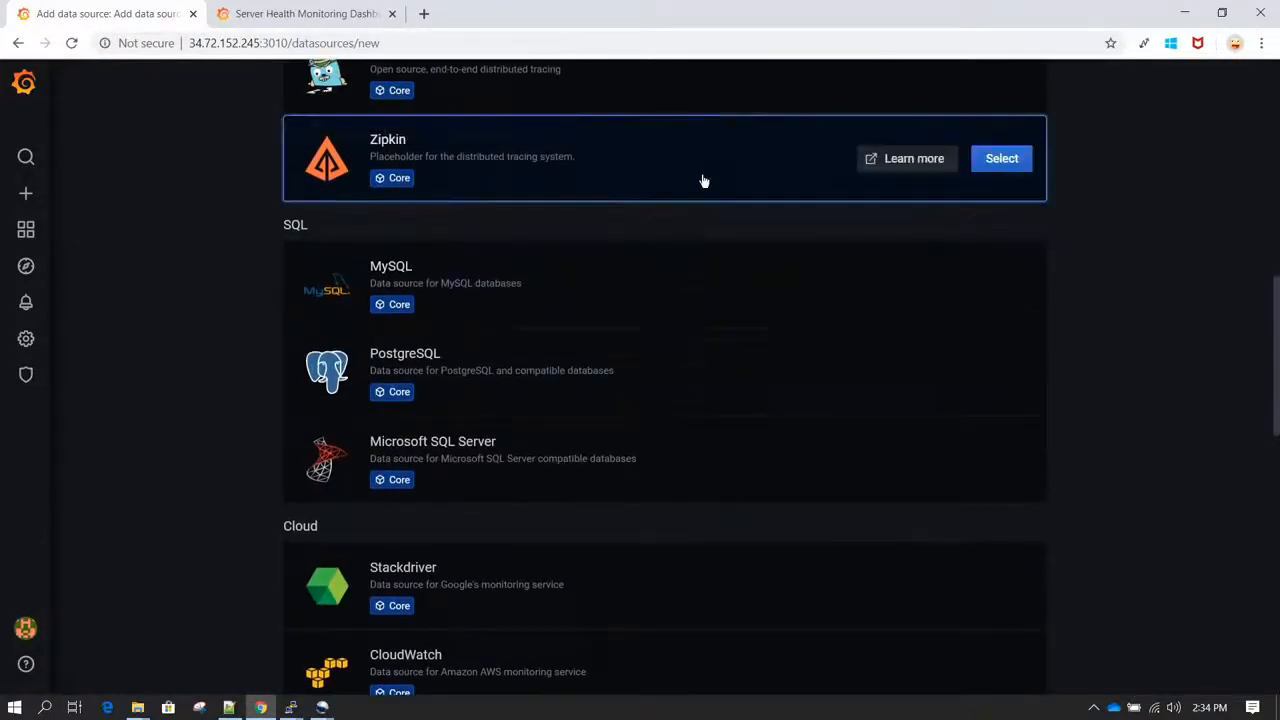
scroll(703, 180, "up", 1)
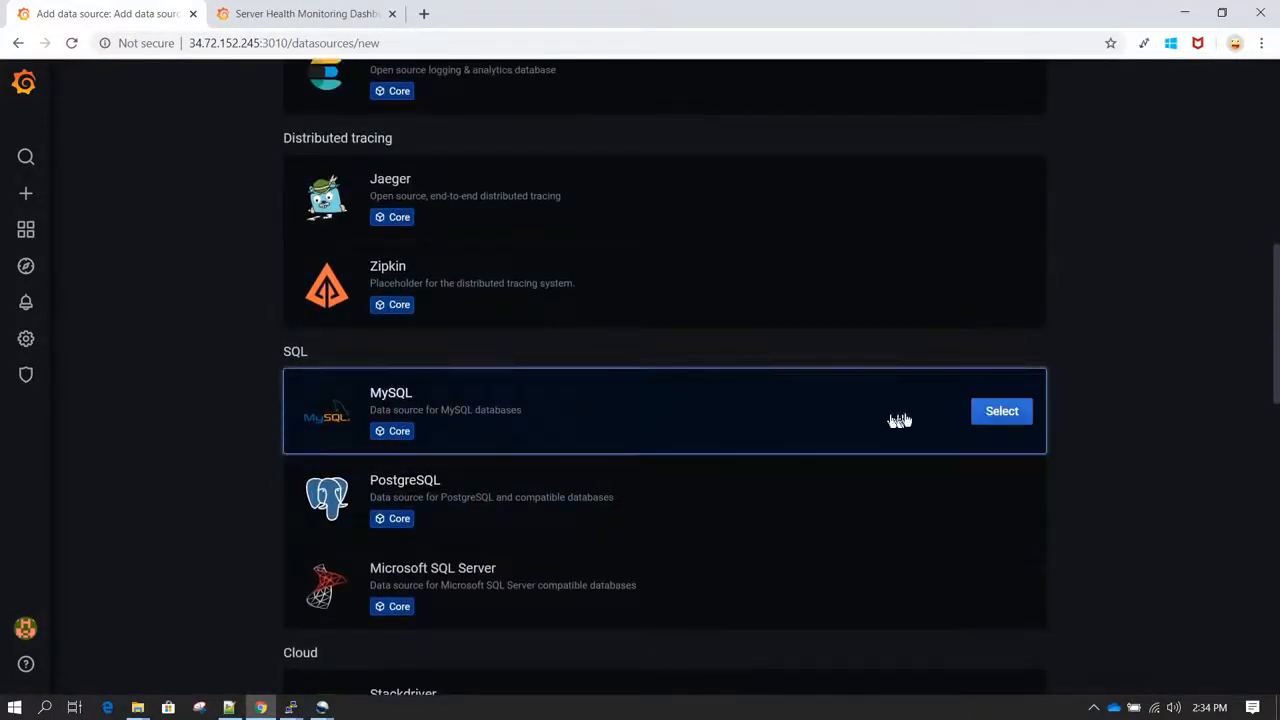
left_click(1013, 420)
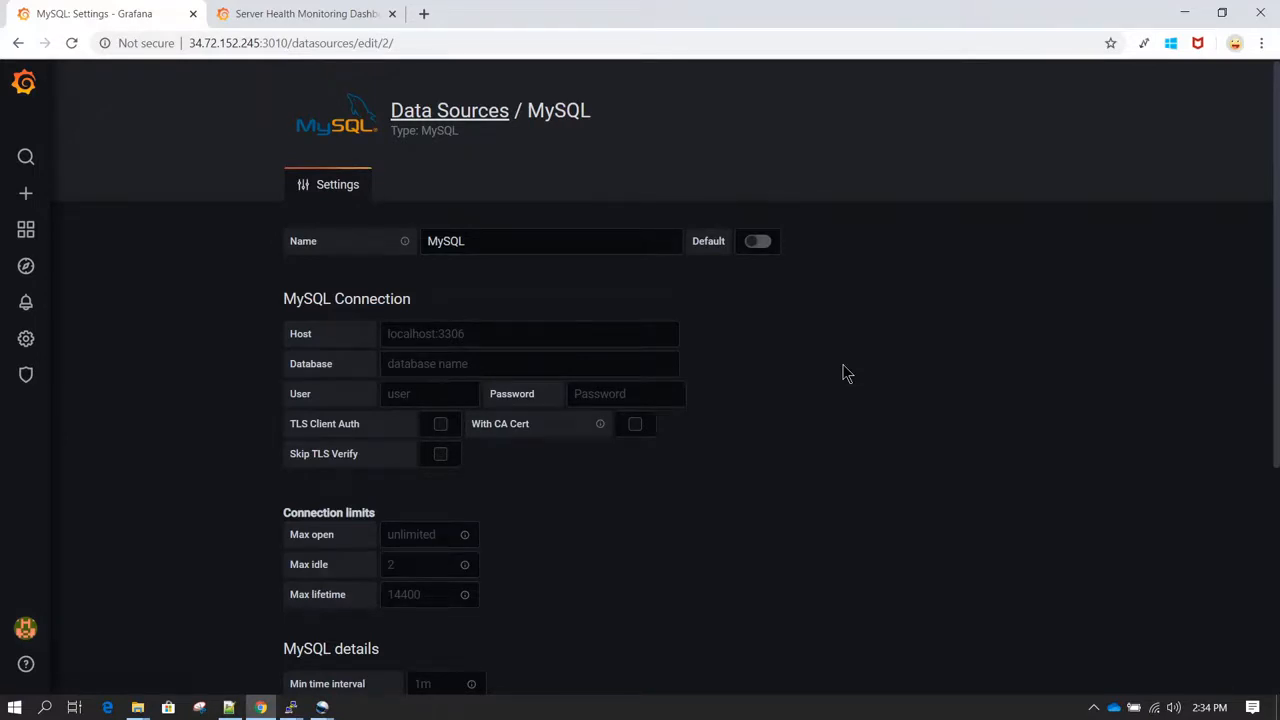
Step: Switch to the empty PuTTY terminal session and list the files in the home directory with ll
scroll(843, 371, "down", 1)
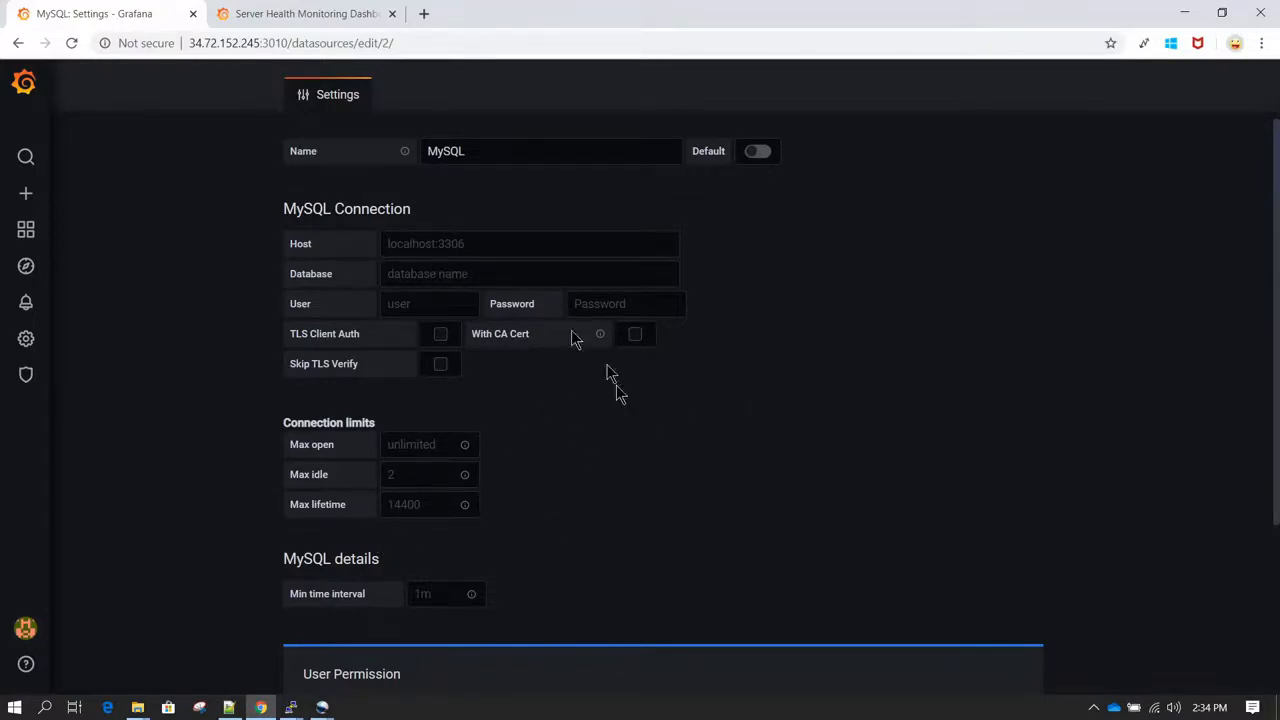
mouse_move(291, 707)
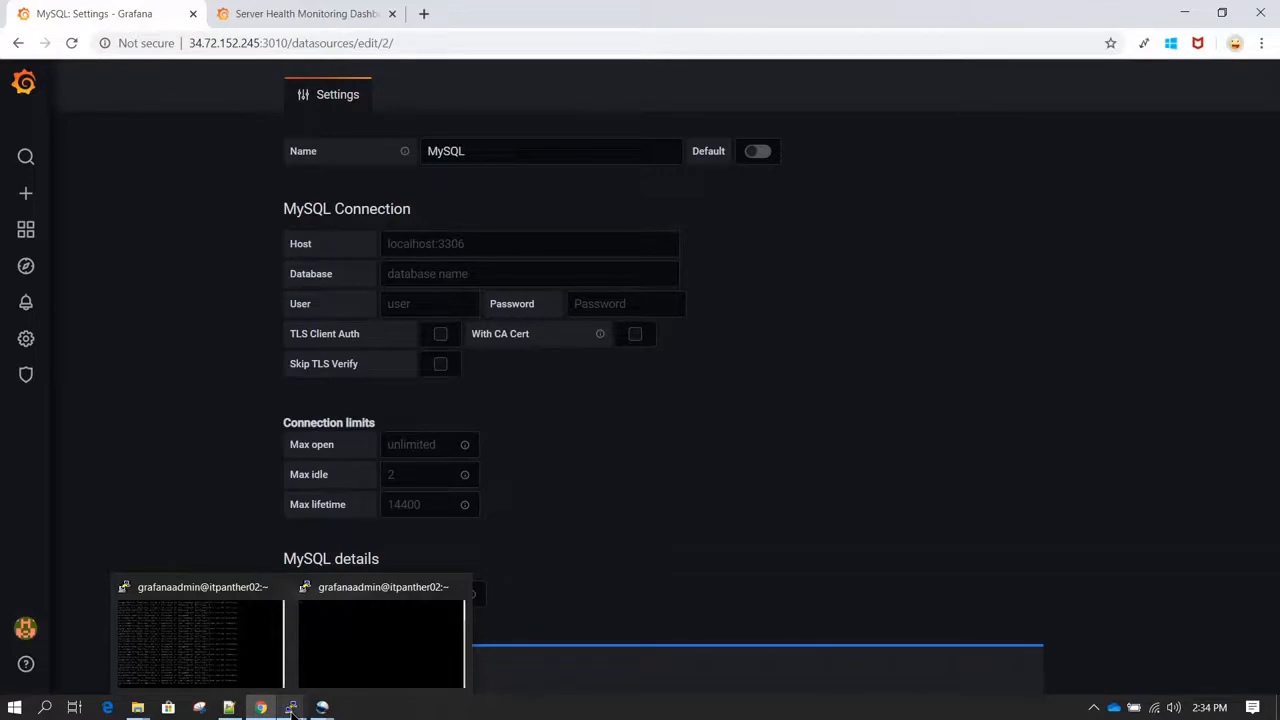
left_click(349, 626)
type("ll")
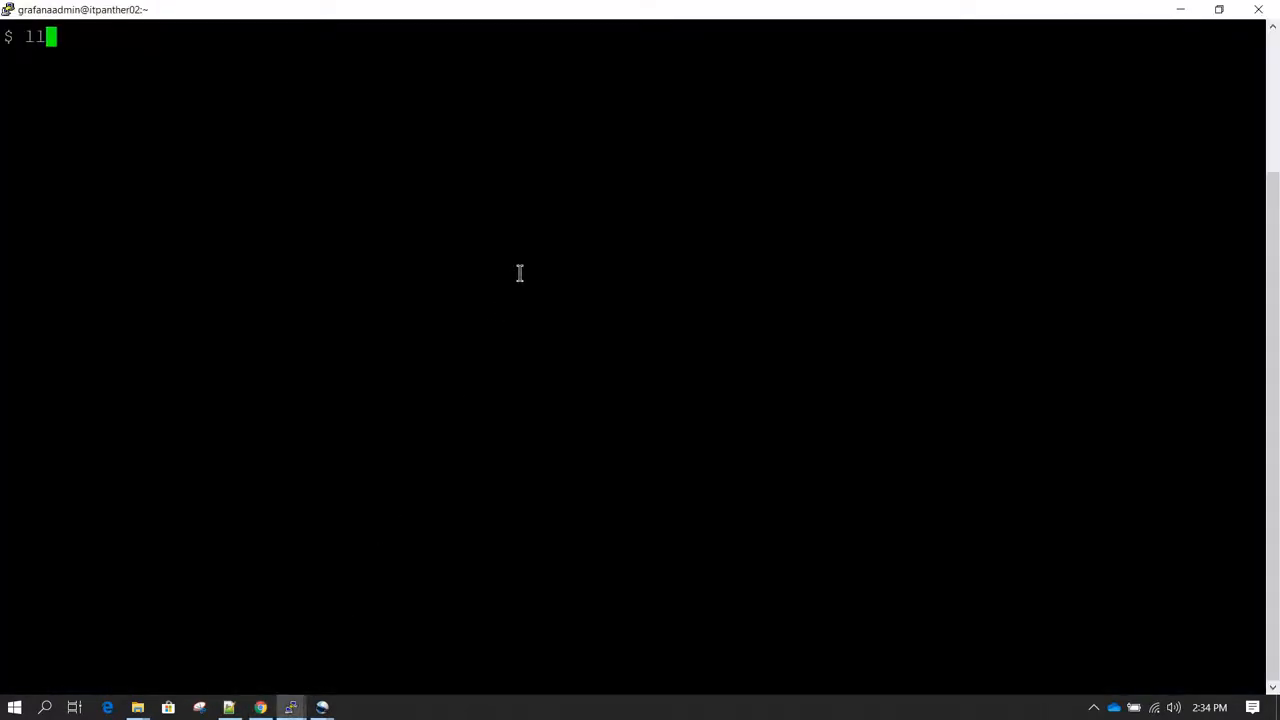
key("Return")
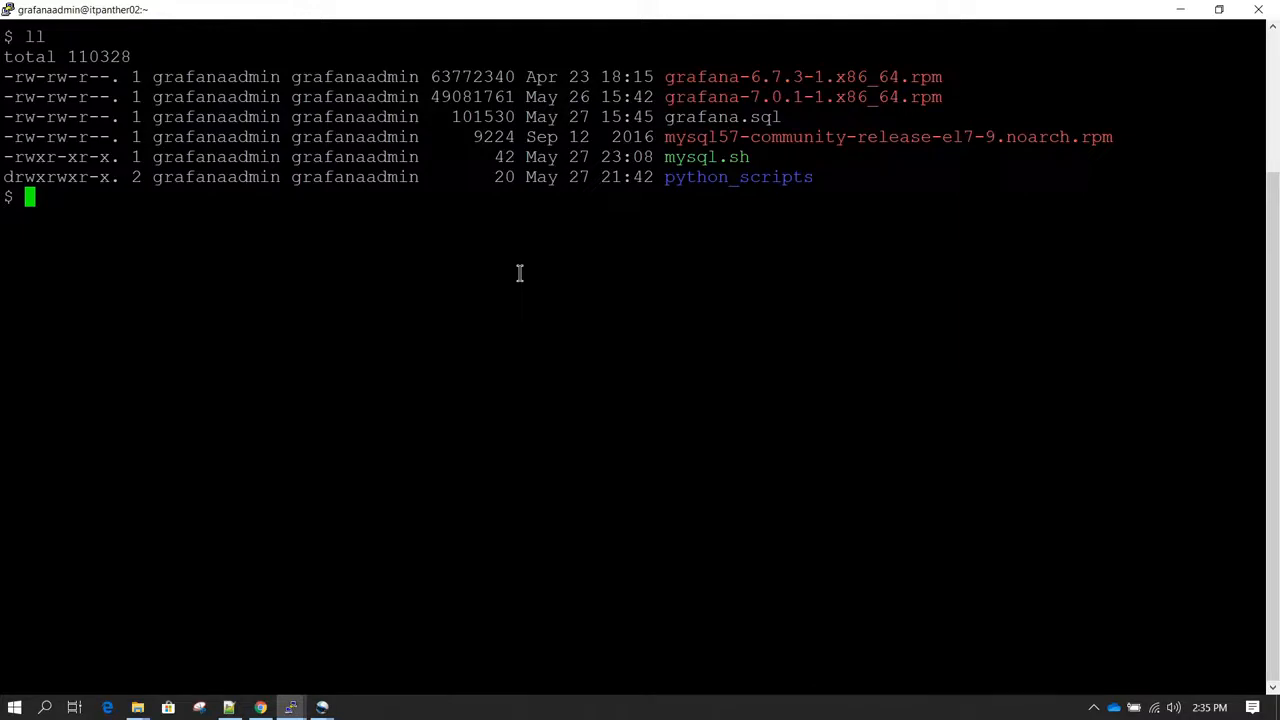
Step: Log in to the grafanadb database with the mysql client as user grafana, entering the database password
type("mysql -u grafana")
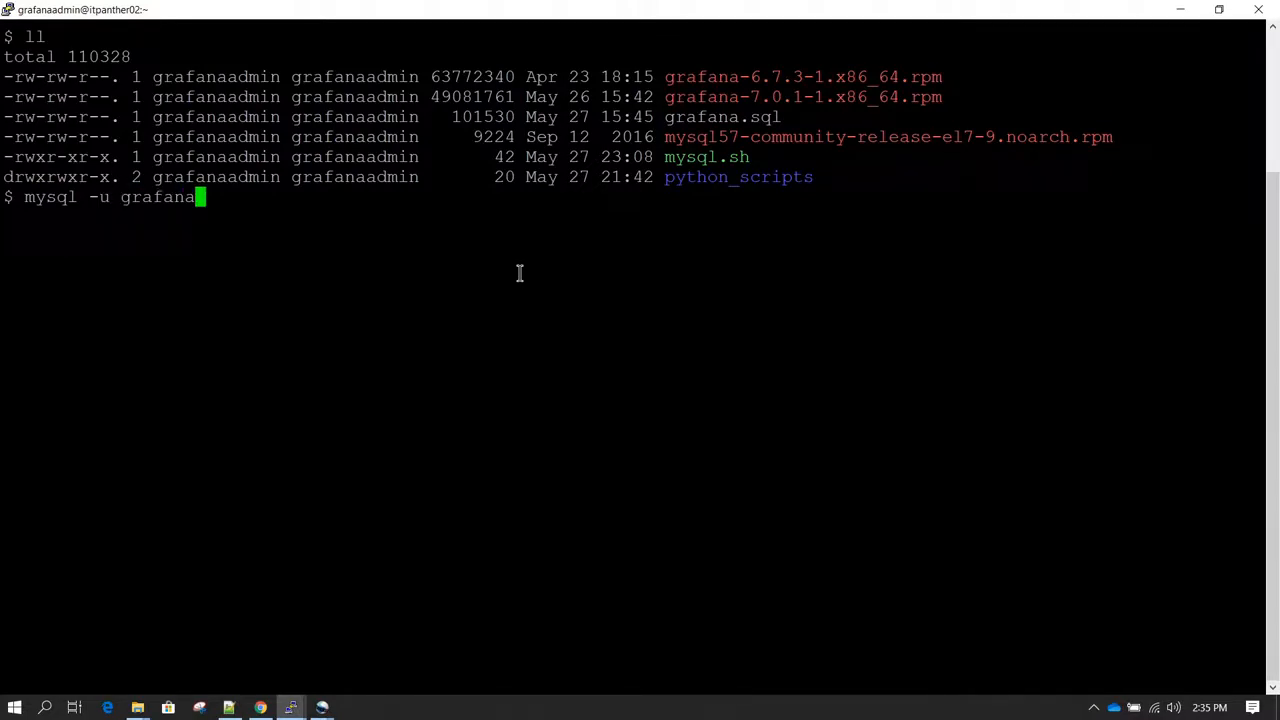
type(" -p grafana")
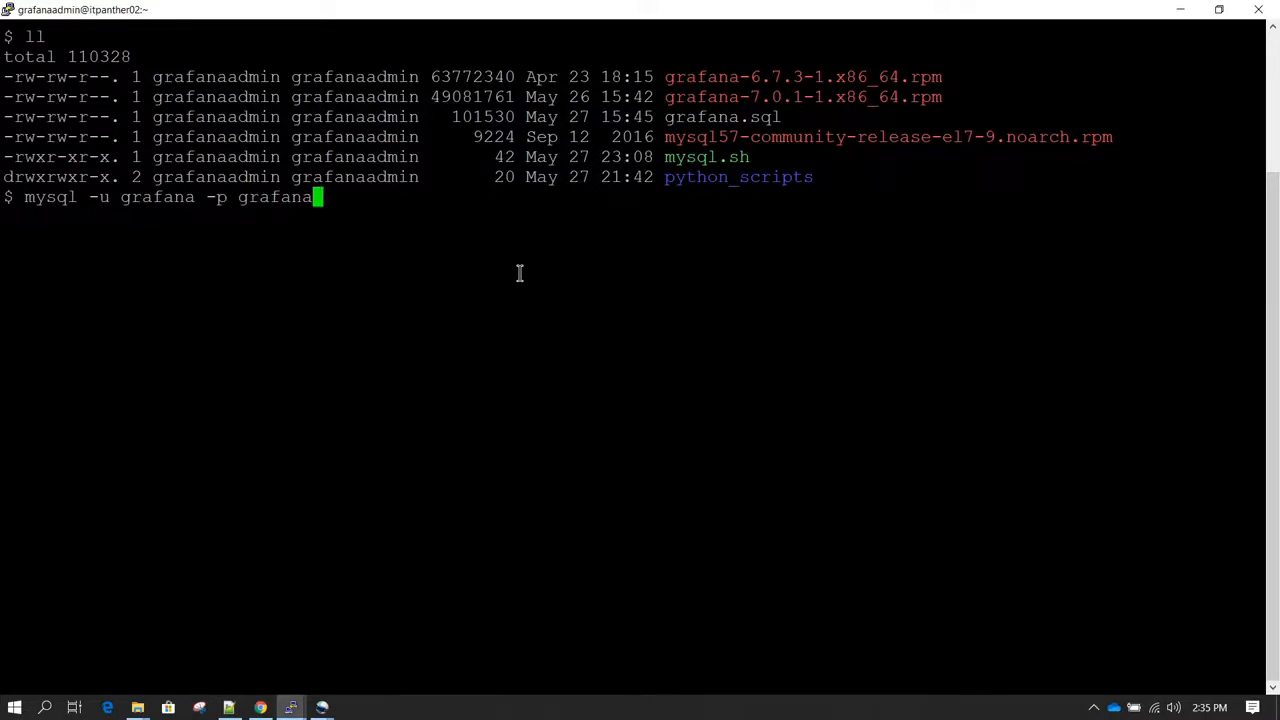
type("db")
key("Return")
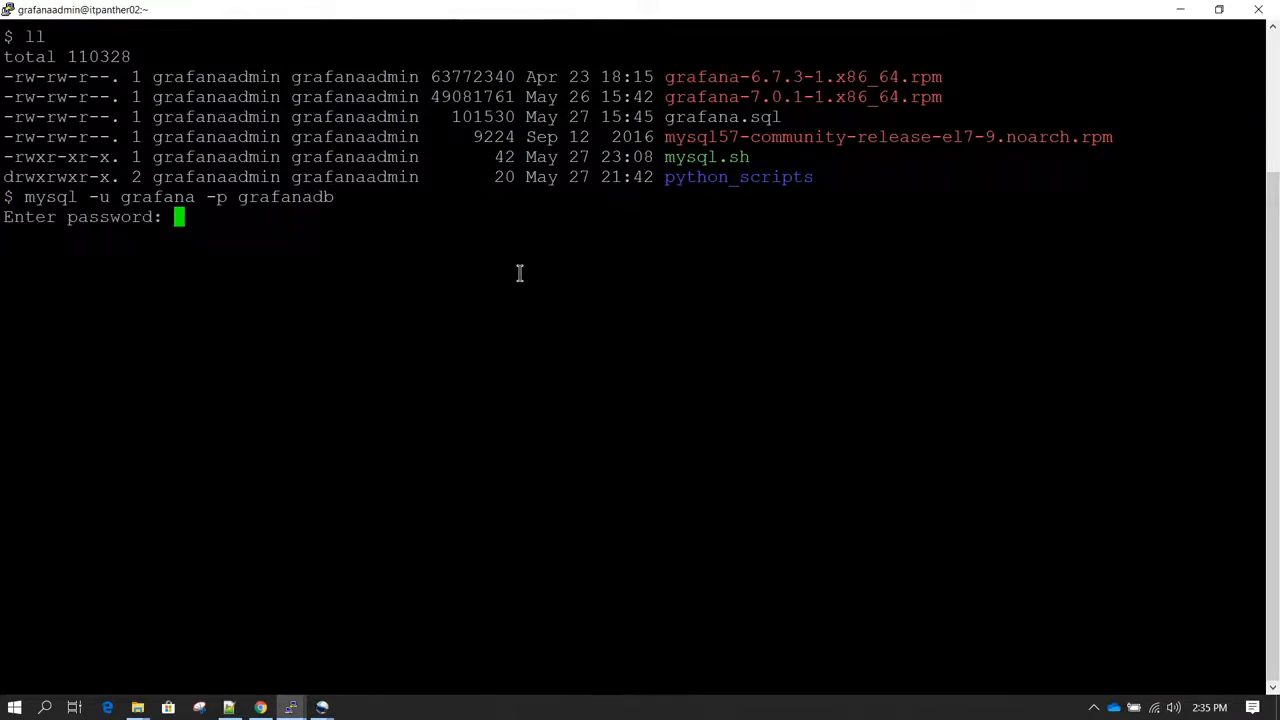
key("Return")
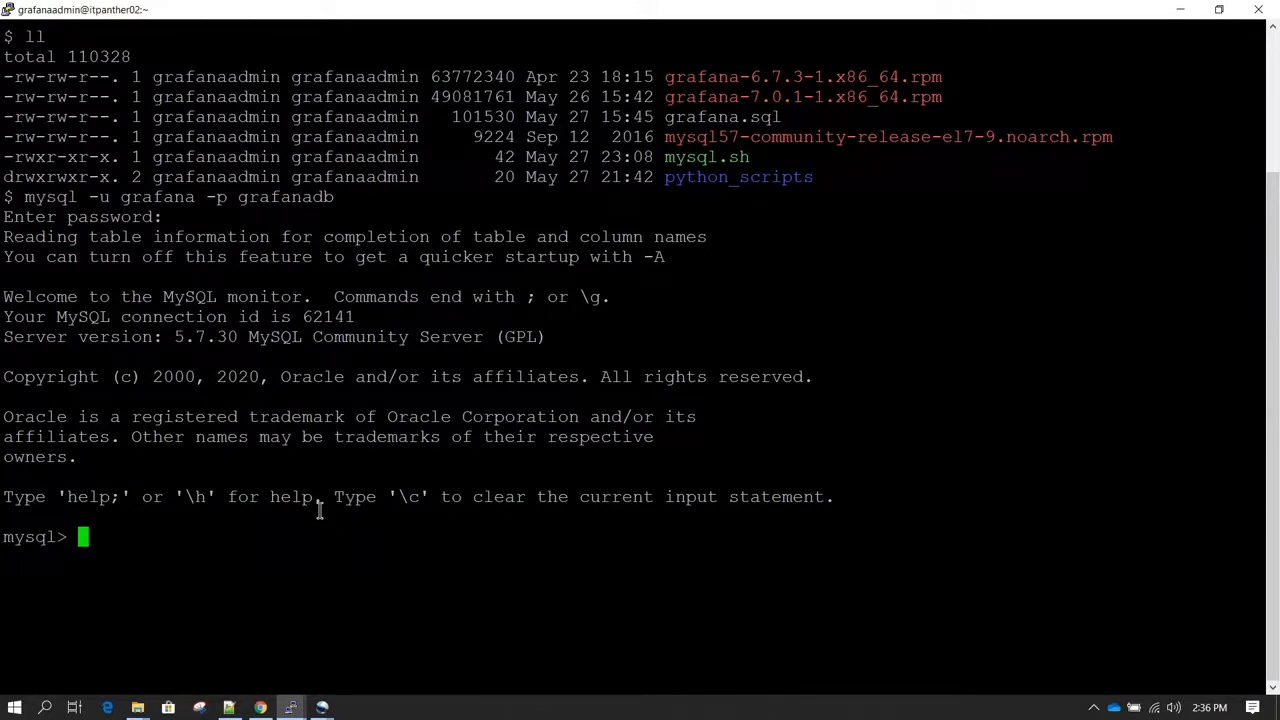
Step: List the tables in the grafanadb database with show tables; and locate the metrics table in the listing
type("select")
key("BackSpace")
key("BackSpace")
key("BackSpace")
key("BackSpace")
key("BackSpace")
key("BackSpace")
key("BackSpace")
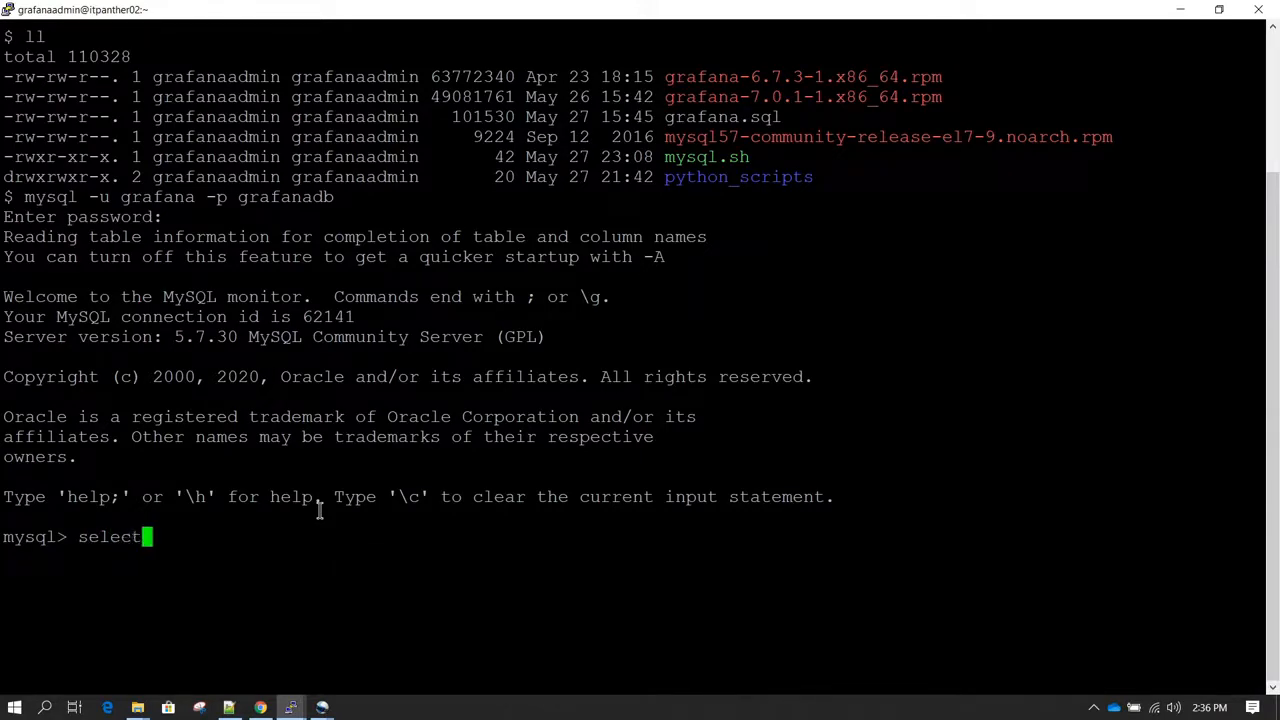
type("show * fr")
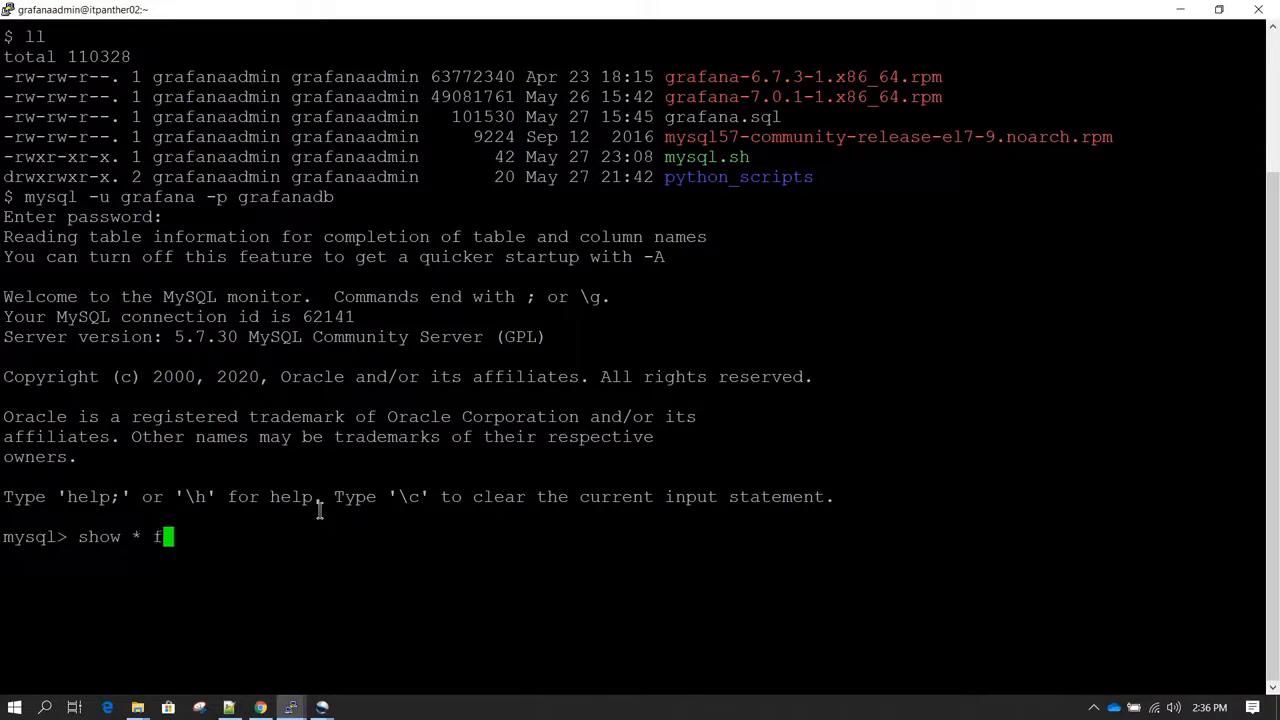
key("BackSpace")
key("BackSpace")
key("BackSpace")
key("BackSpace")
type("tables;")
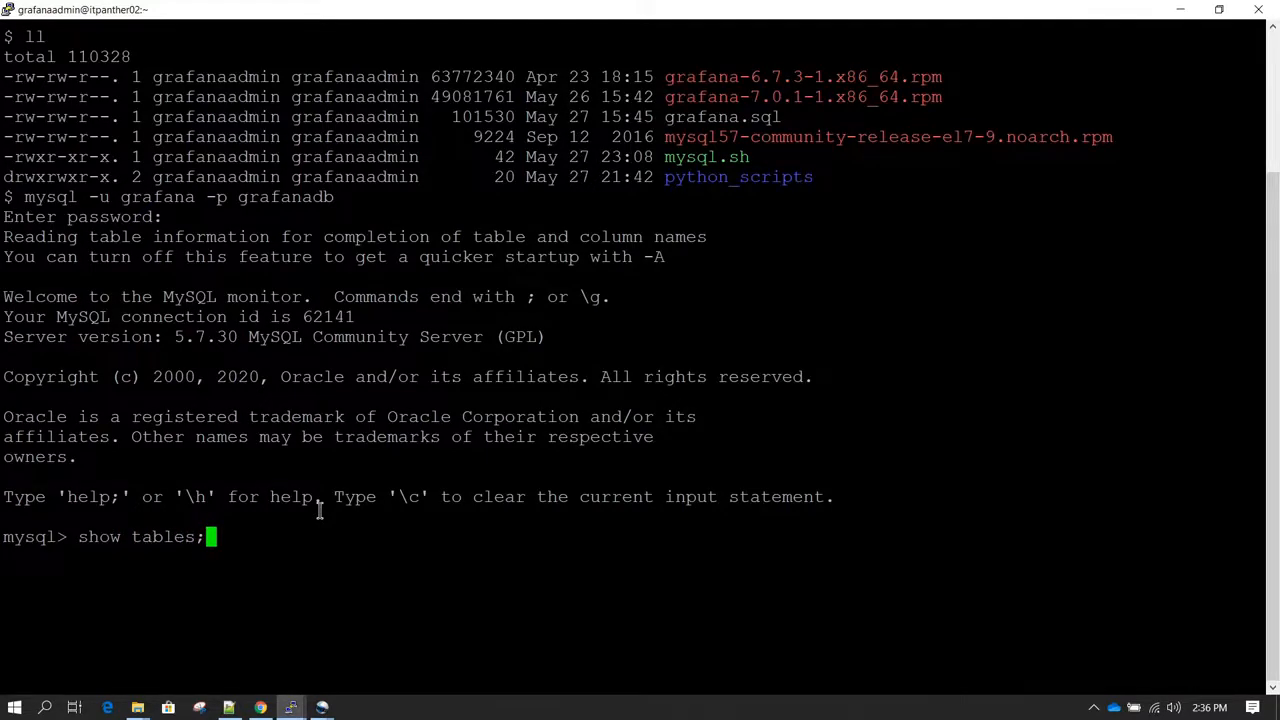
key("Return")
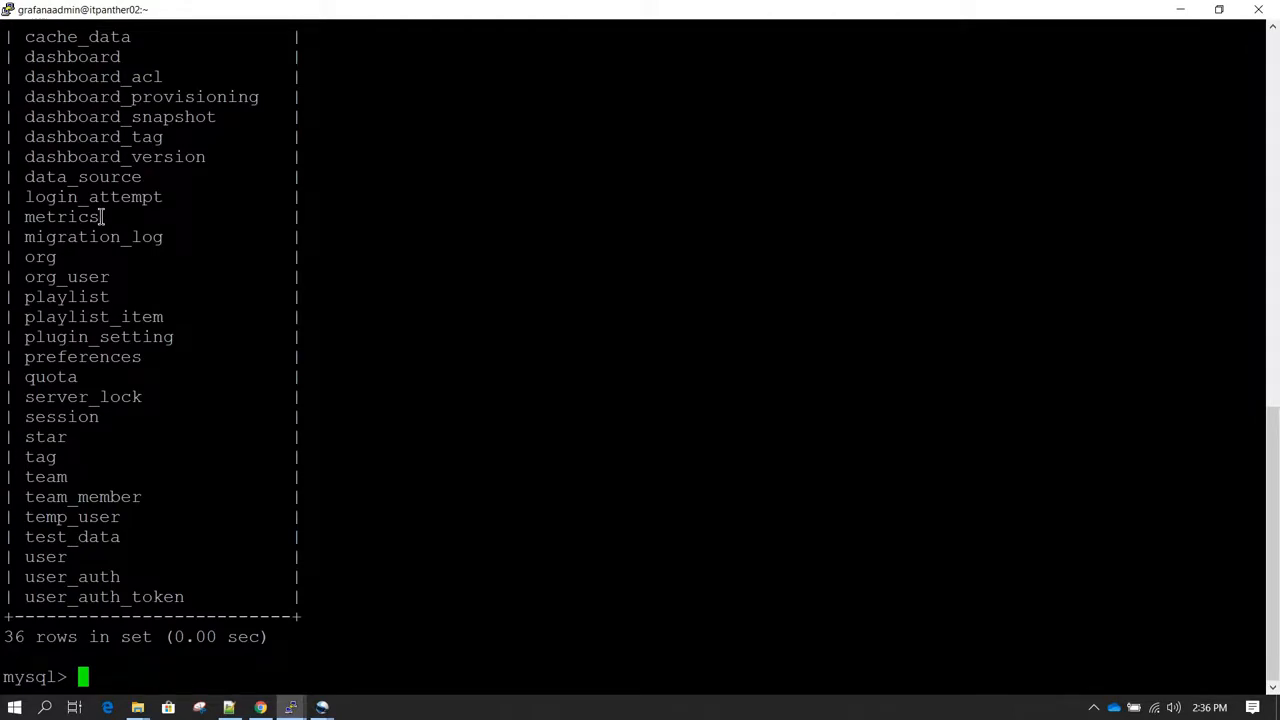
left_click_drag(104, 217, 23, 217)
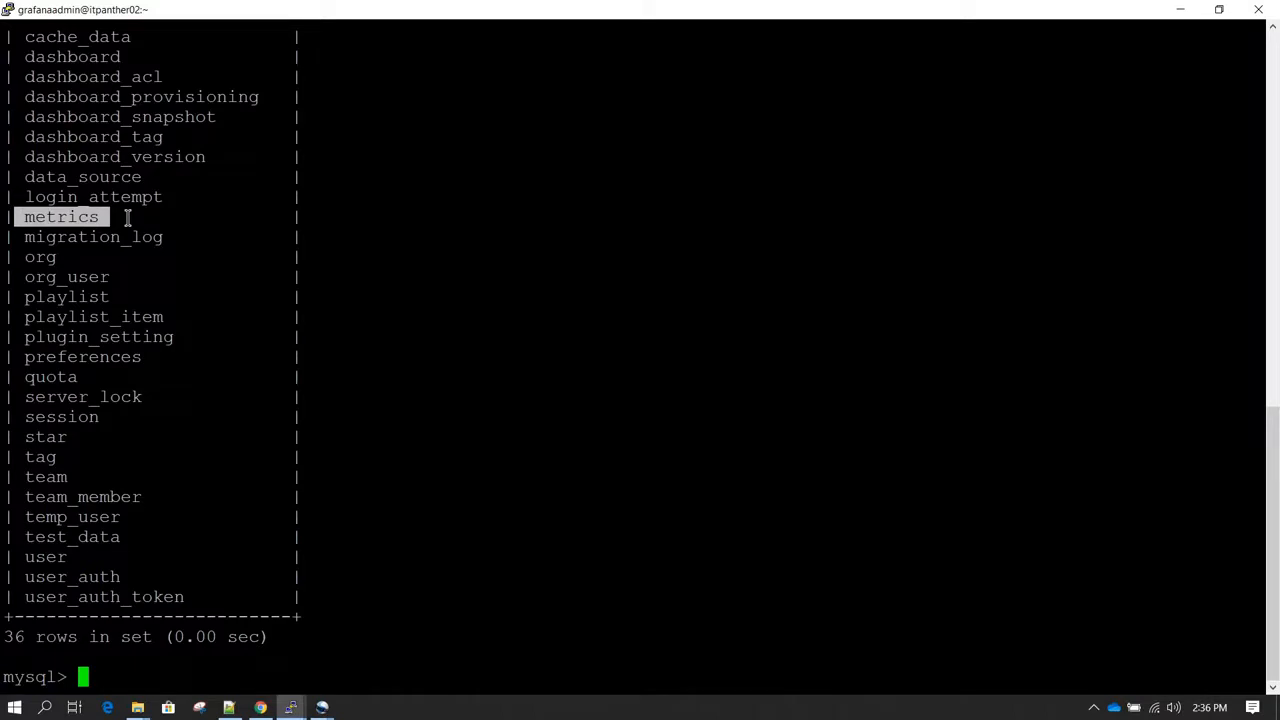
scroll(128, 217, "up", 10)
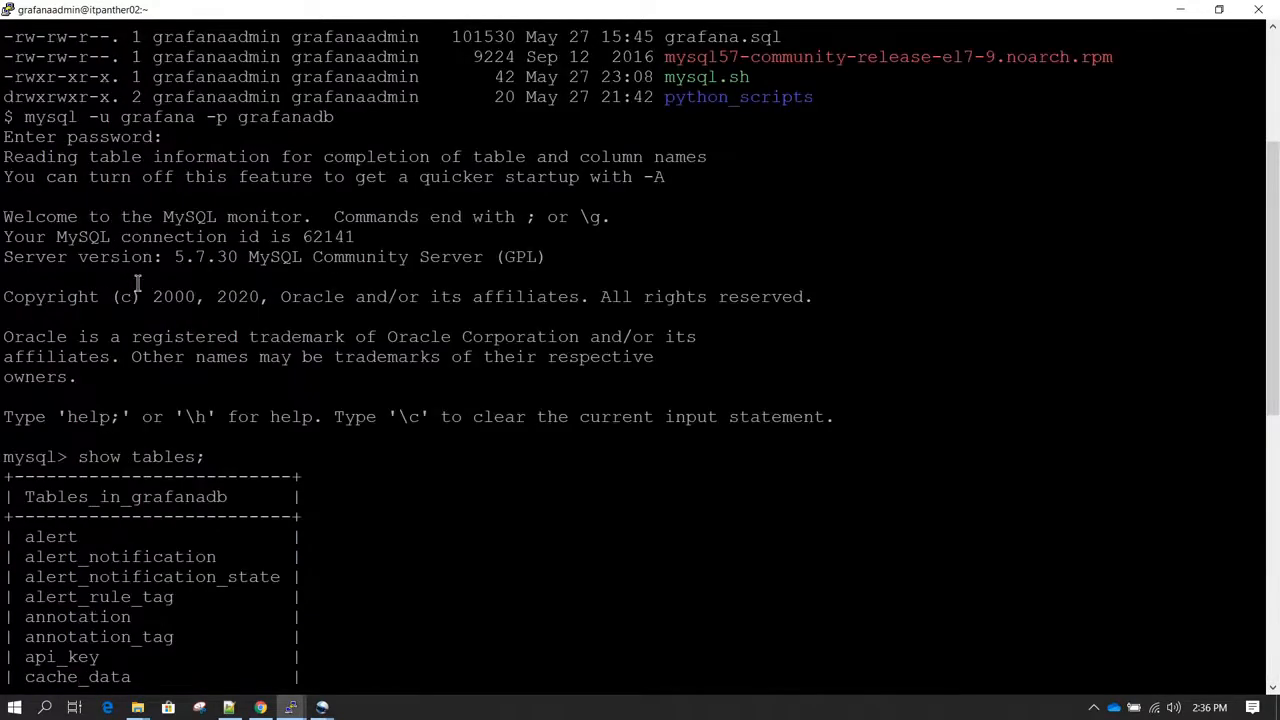
scroll(138, 232, "down", 10)
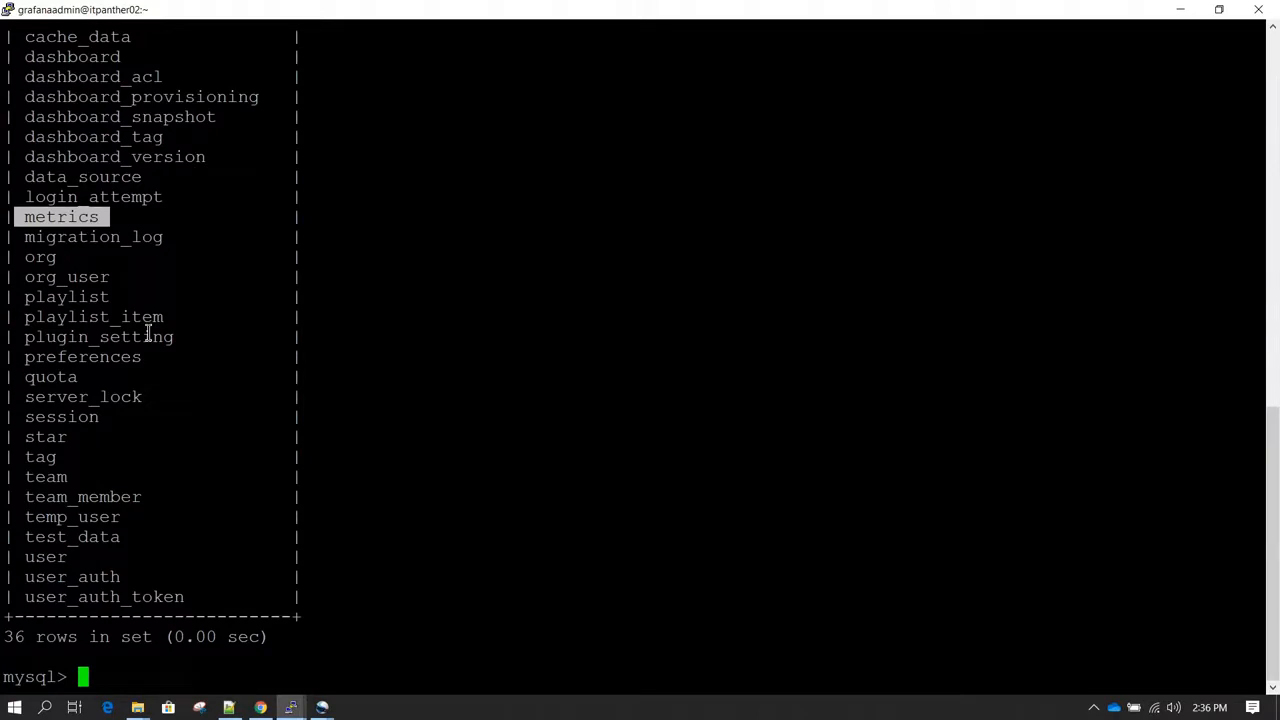
left_click(240, 512)
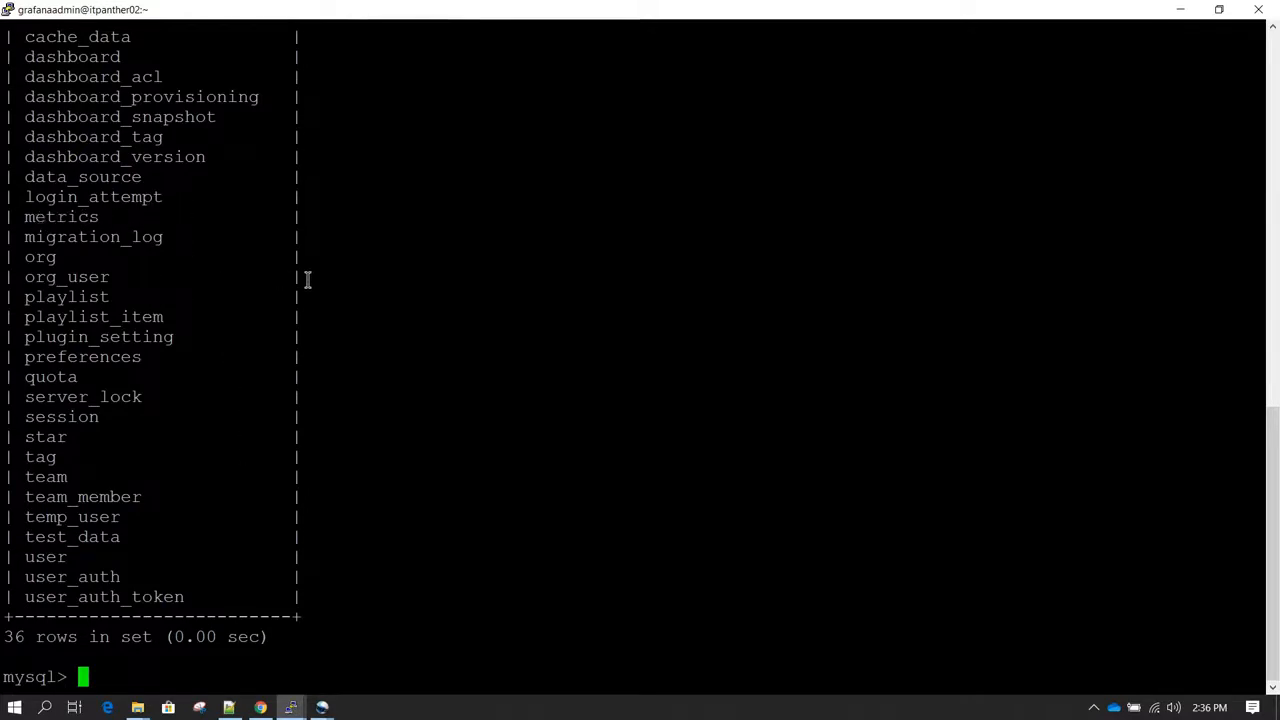
Step: Query the first 10 rows of the metrics table with select * from metrics limit 10;
type("select *")
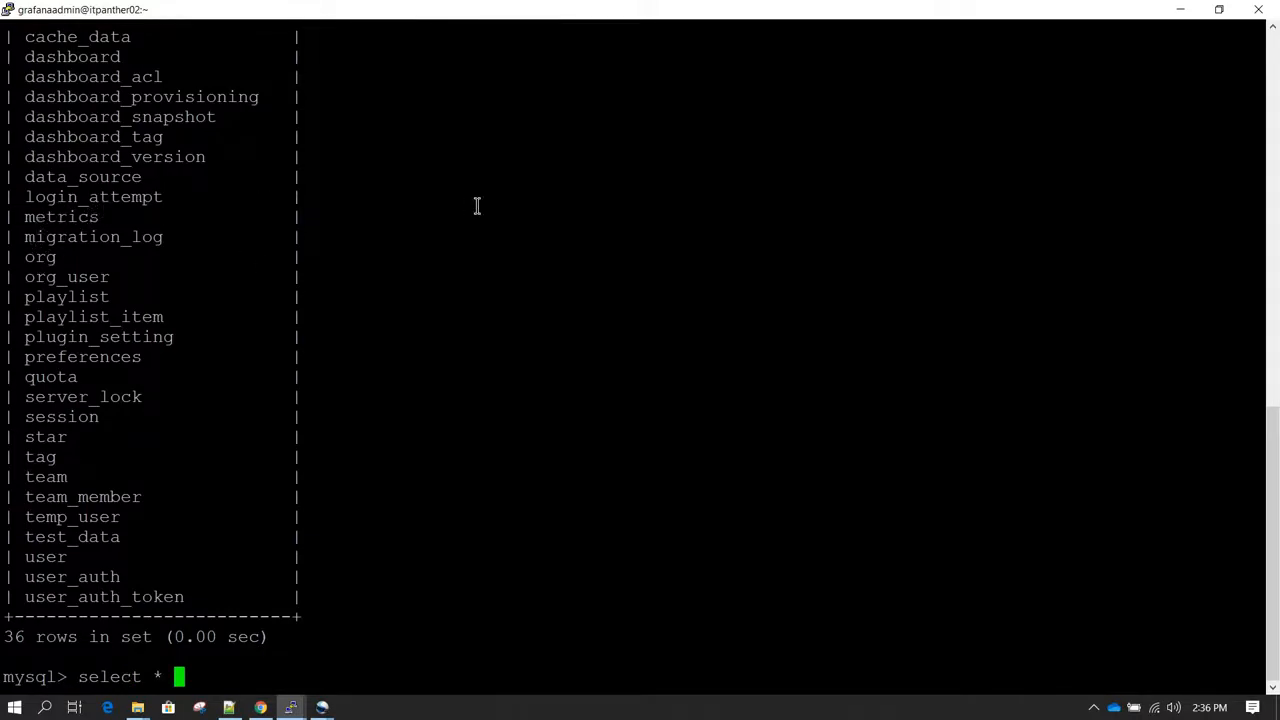
type("from metrics")
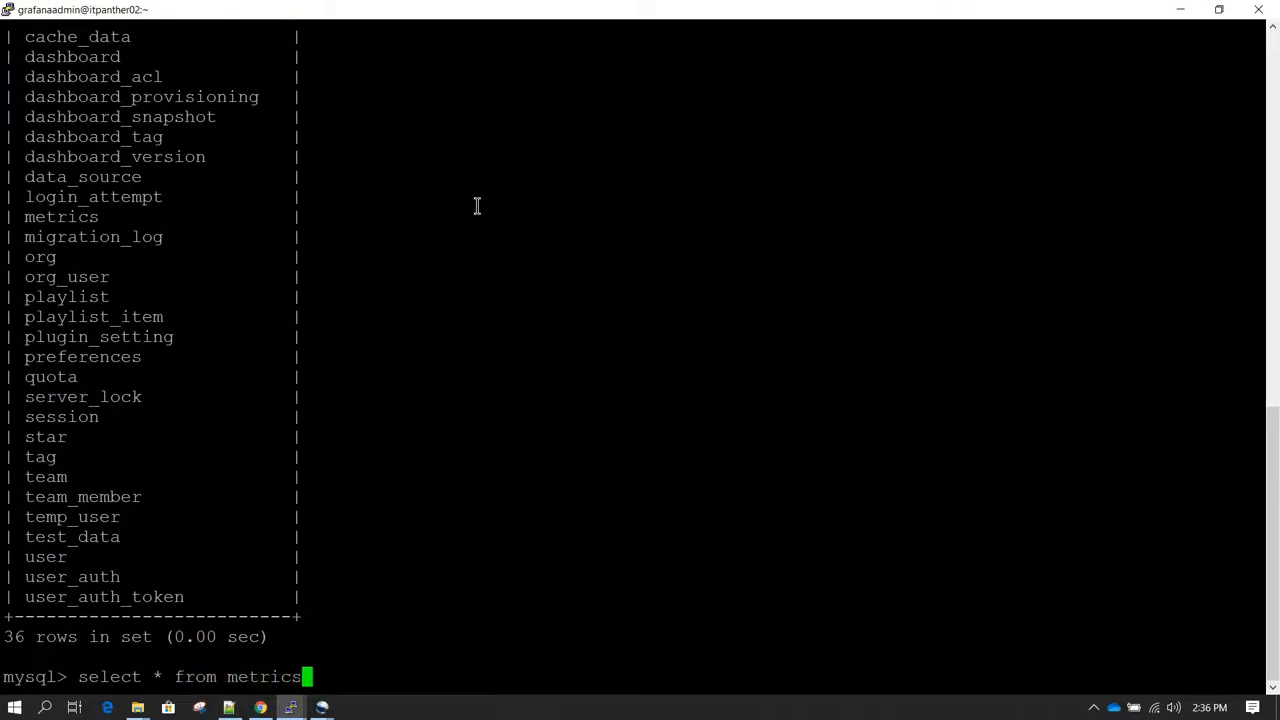
type(" limit 10;")
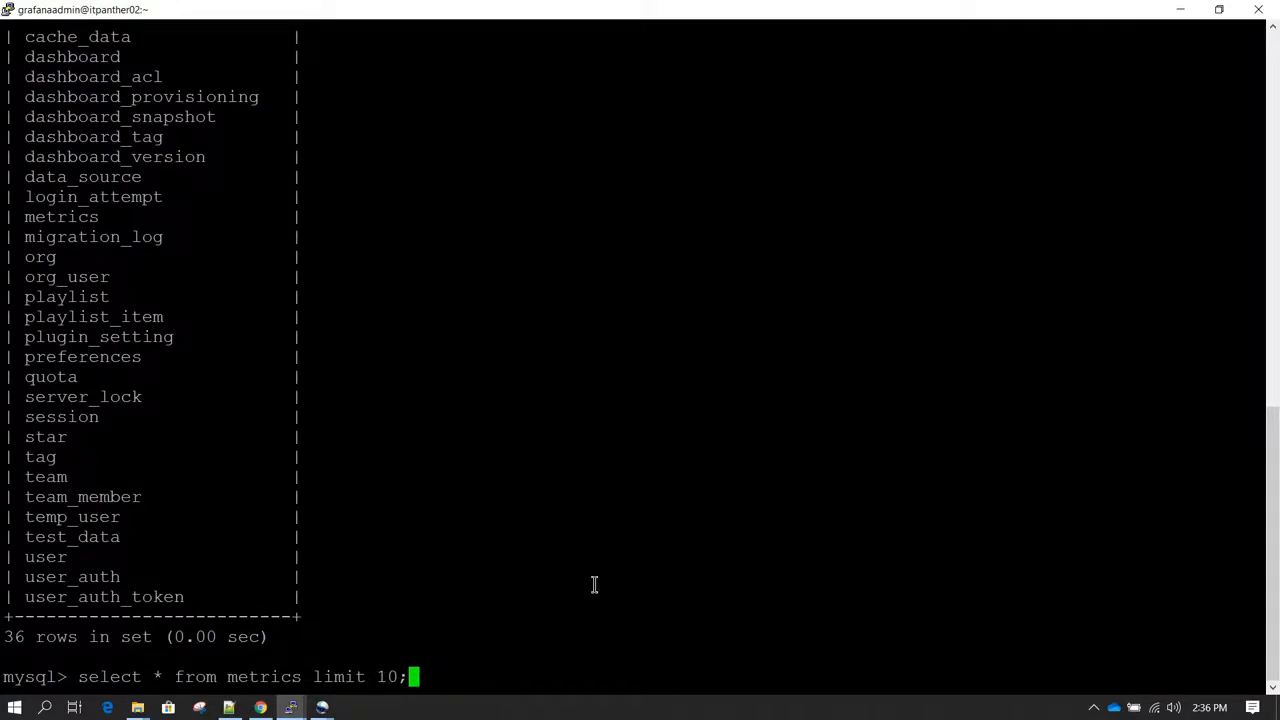
key("Return")
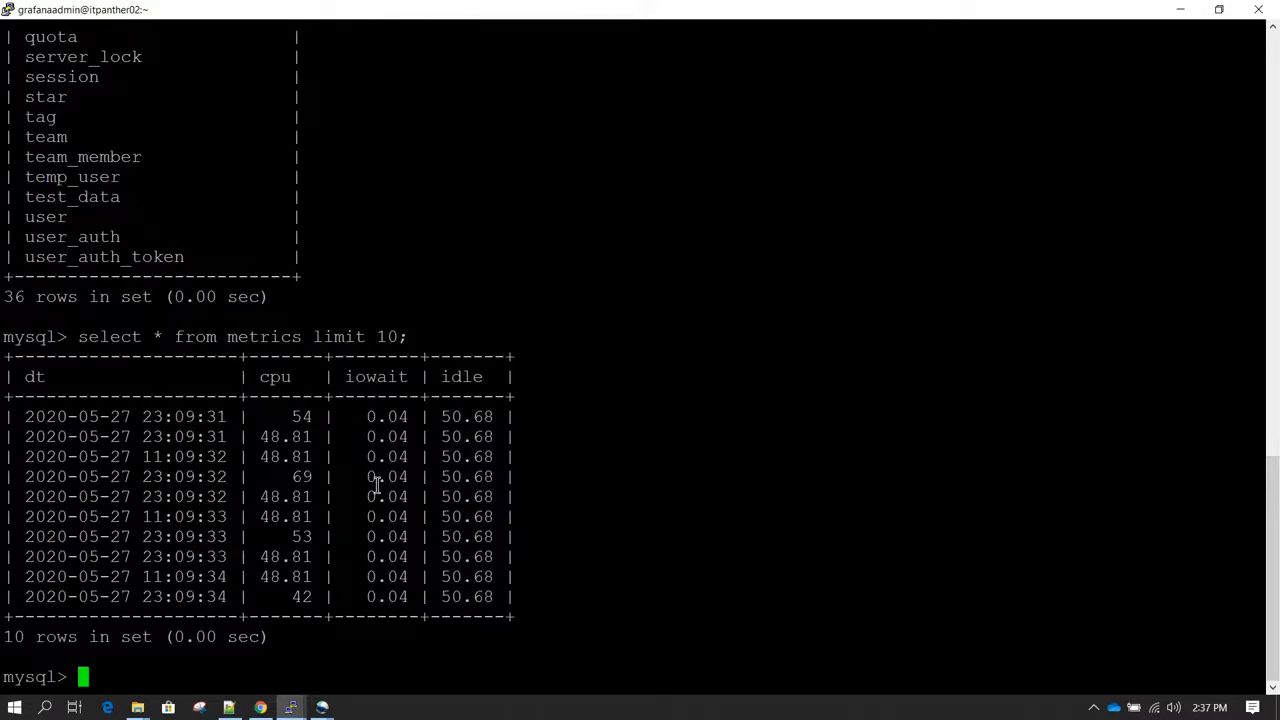
Step: Check the running mysqlimport output in the other PuTTY session, and return to the mysql session
mouse_move(294, 708)
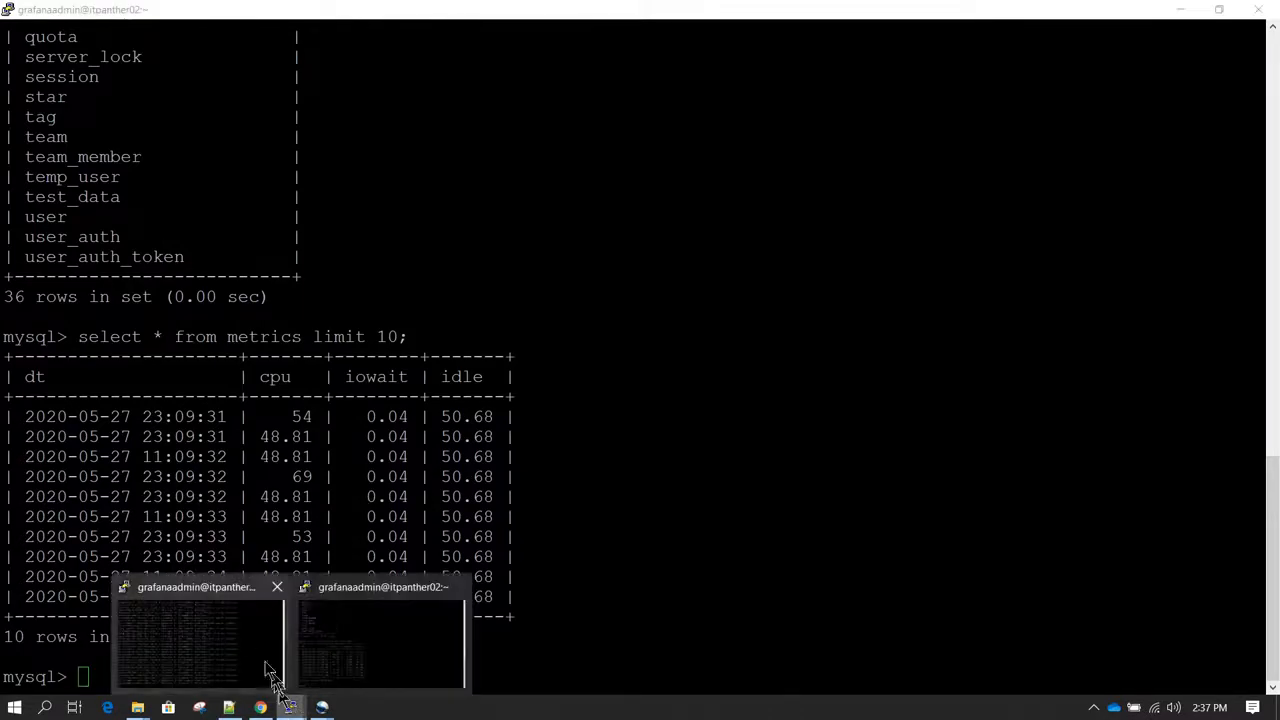
left_click(252, 650)
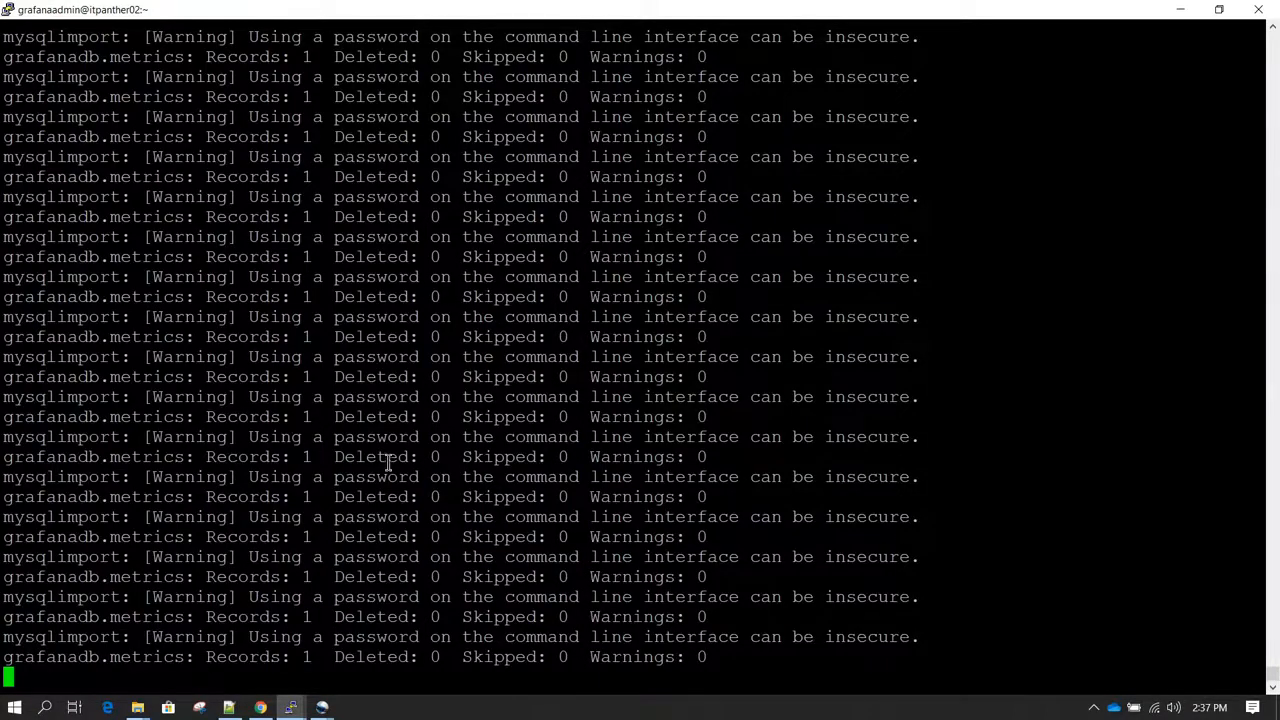
left_click(297, 710)
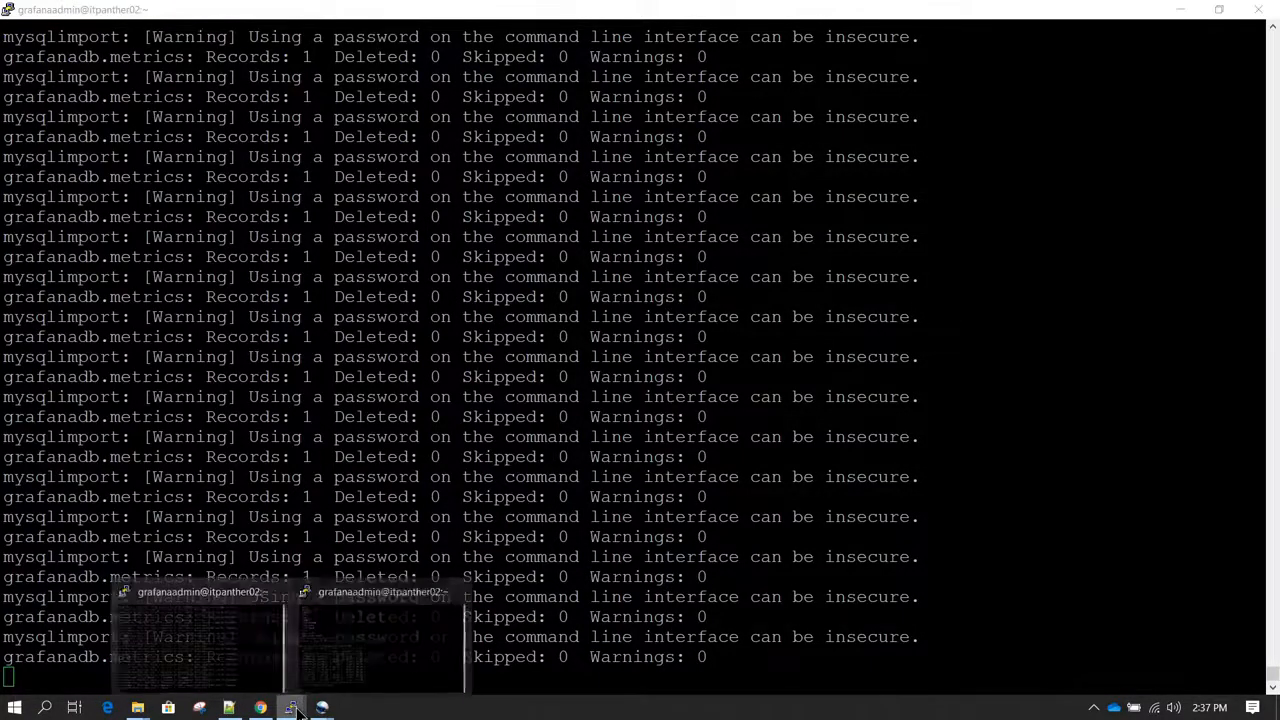
left_click(345, 648)
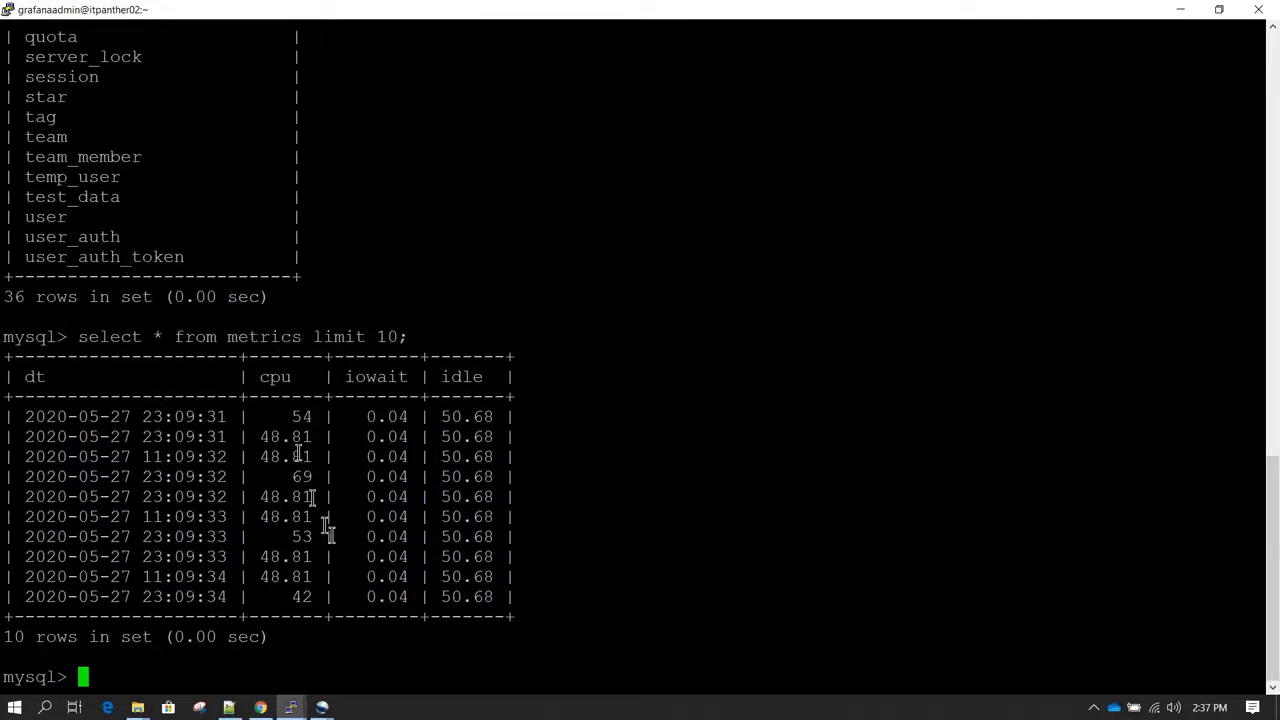
Step: Switch to the MySQL data source settings in Chrome and set the host to localhost:3306
left_click(260, 707)
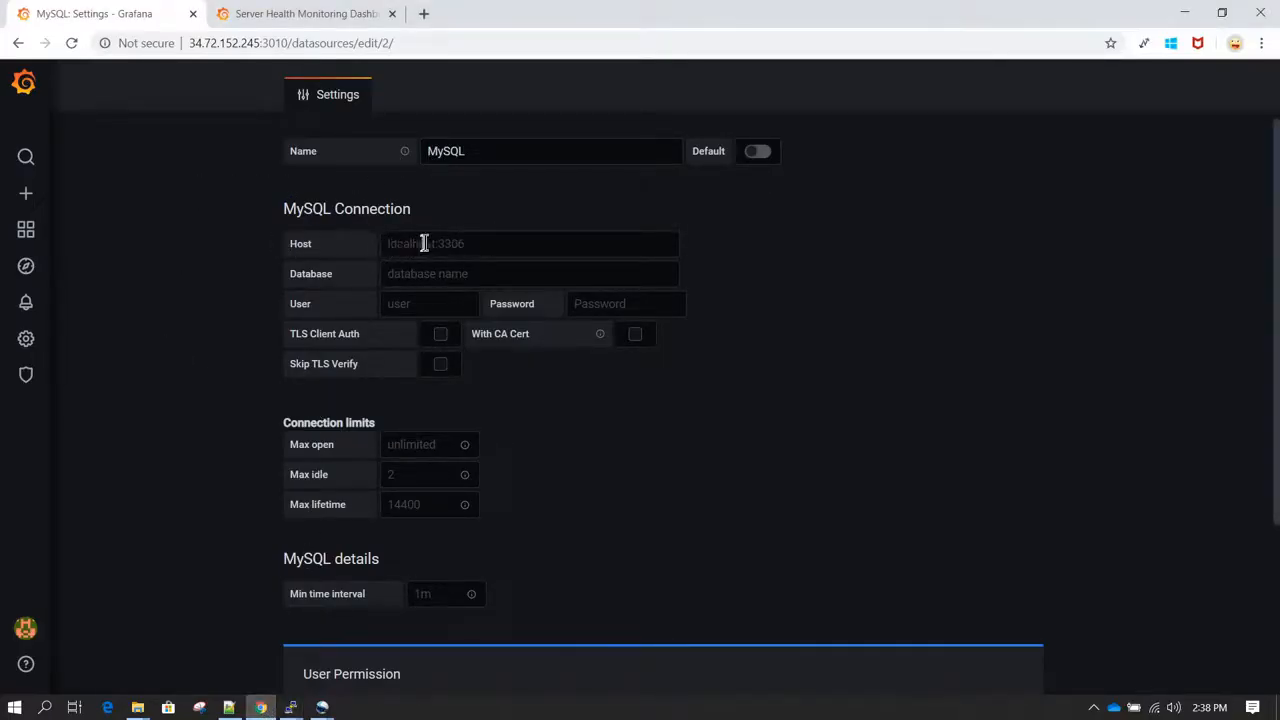
left_click(508, 245)
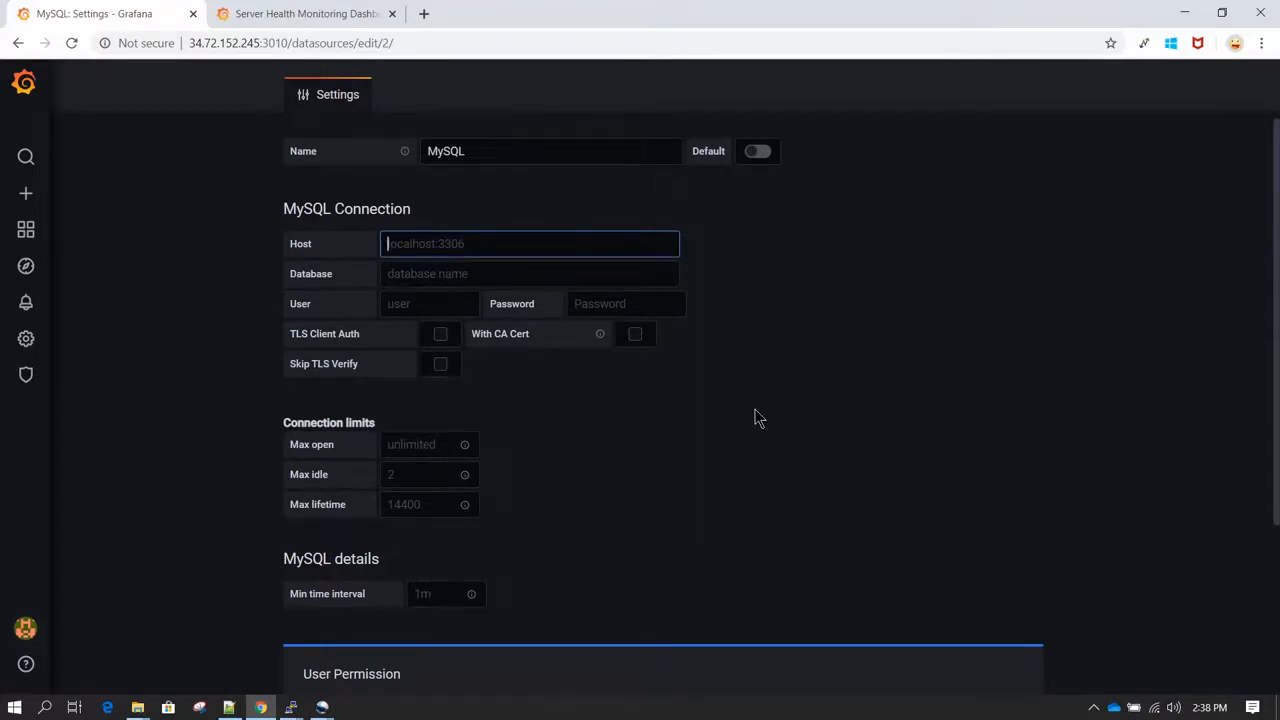
type("localhost:")
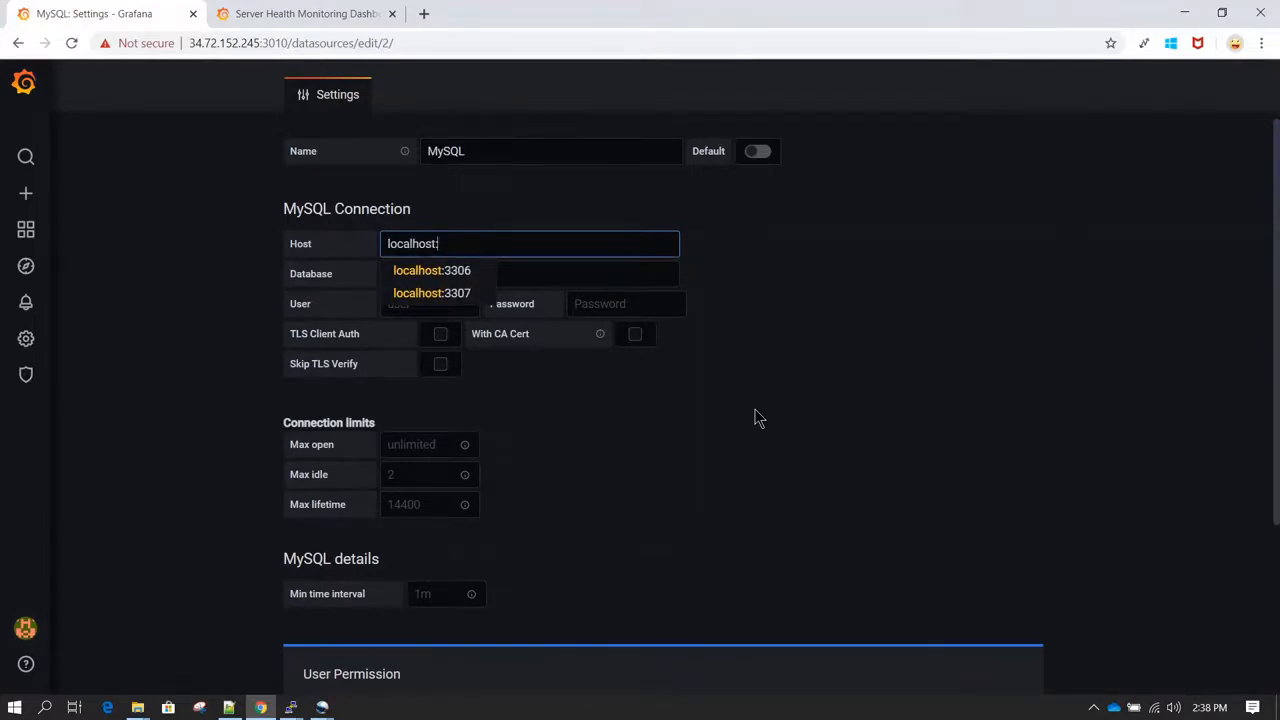
type("300")
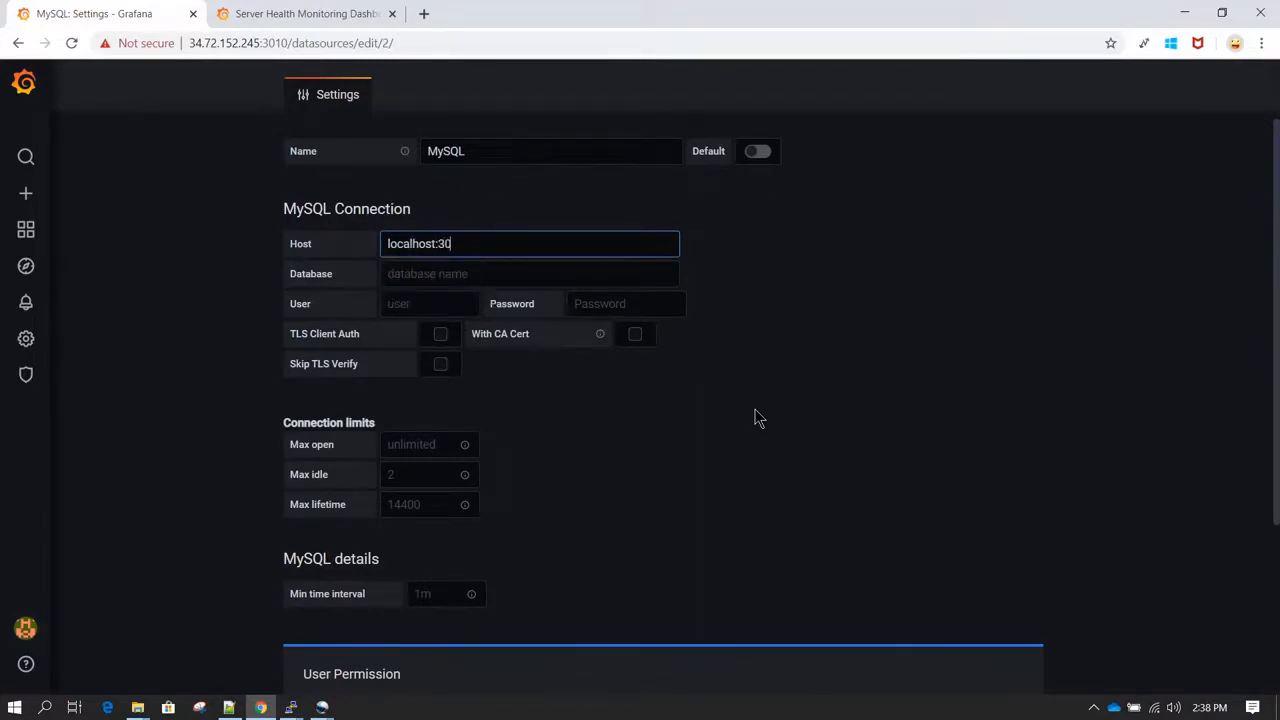
key("BackSpace")
key("BackSpace")
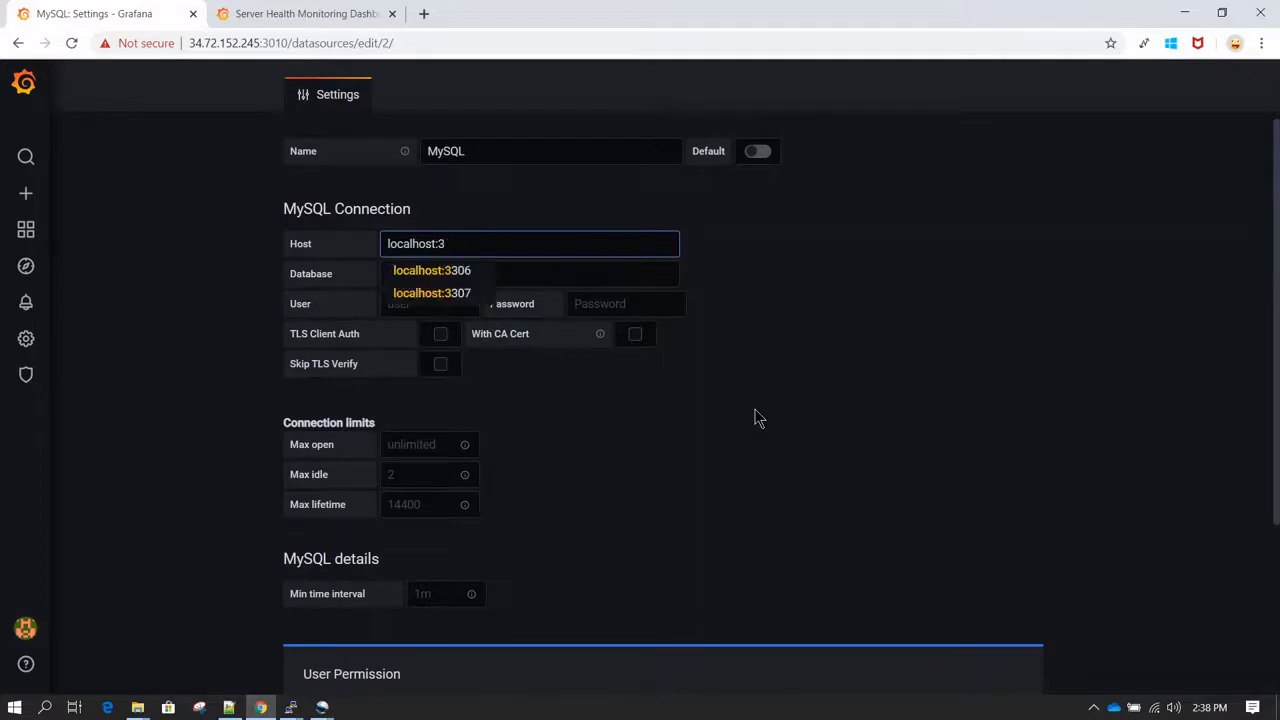
type("306")
left_click(803, 397)
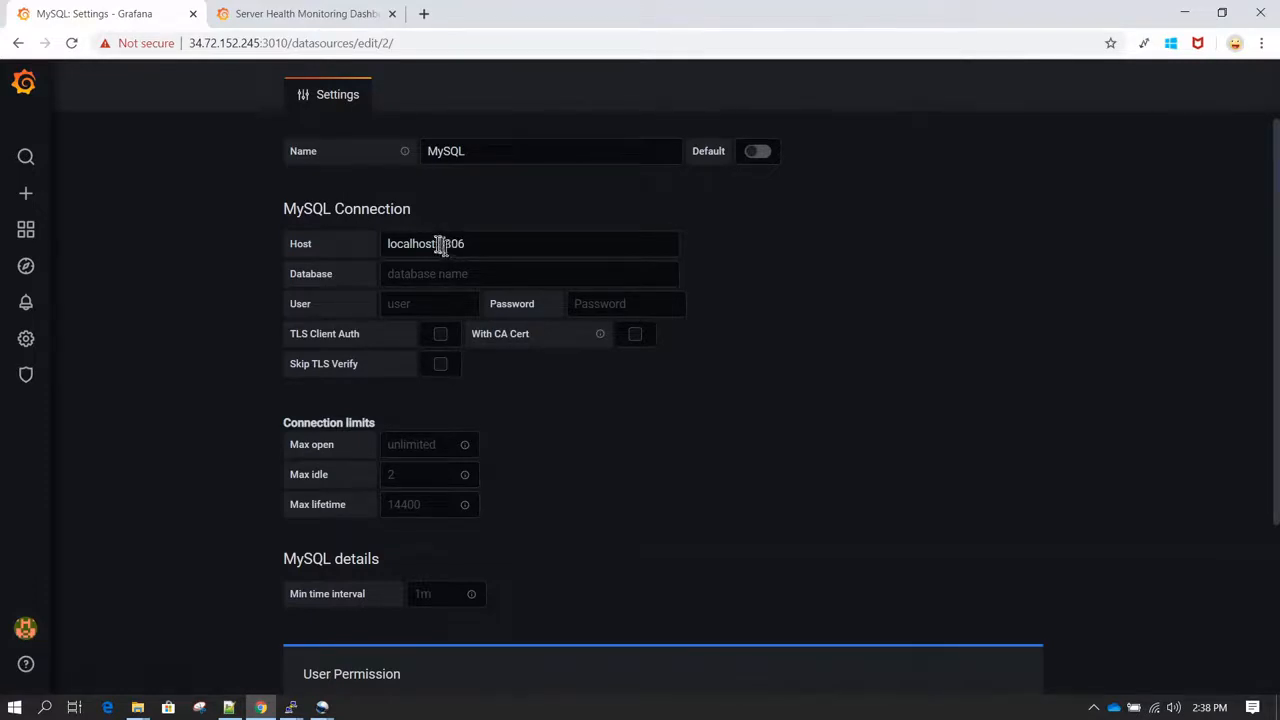
left_click_drag(437, 244, 381, 246)
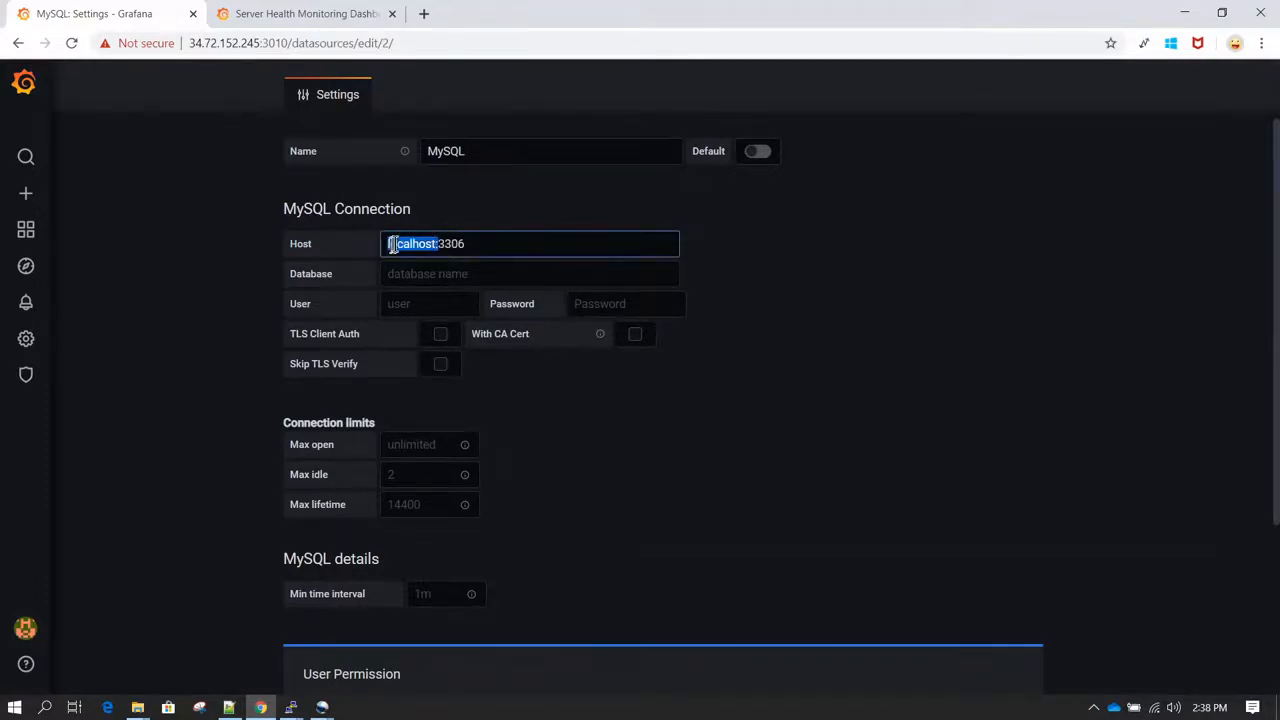
double_click(435, 251)
Step: Set the MySQL connection's database to grafanadb and its user to grafana
left_click(457, 275)
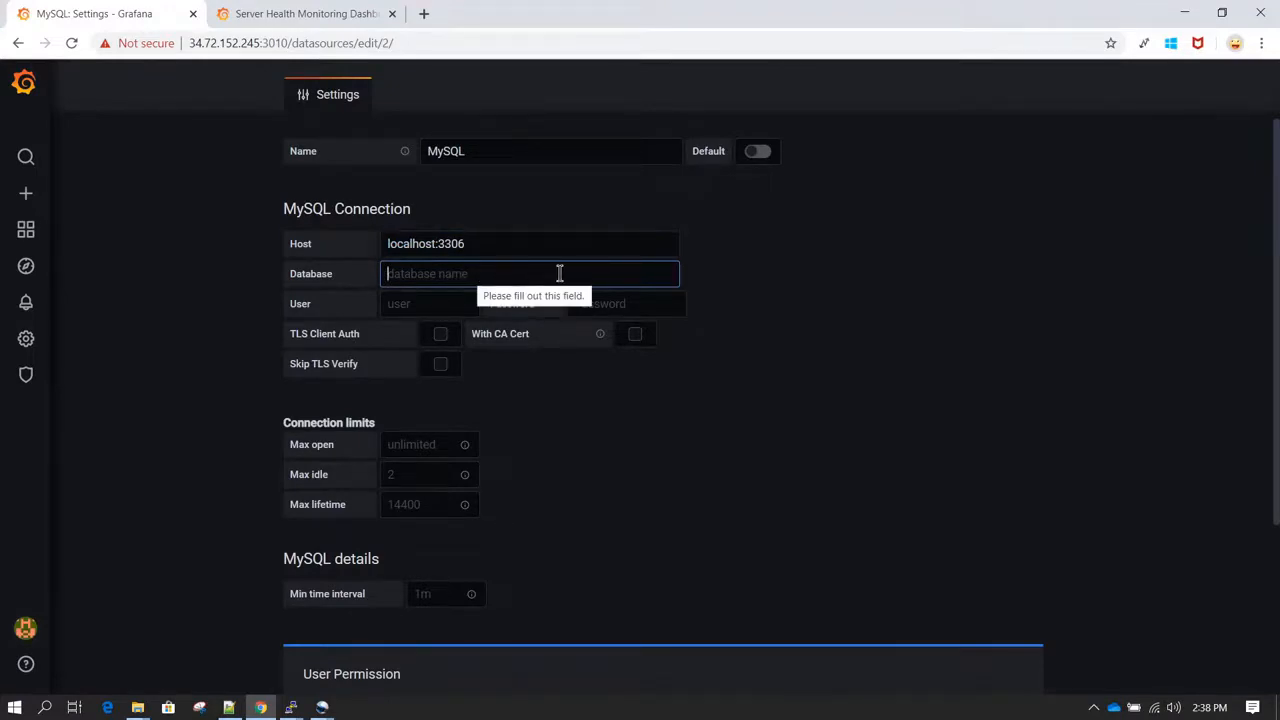
type("grafanad")
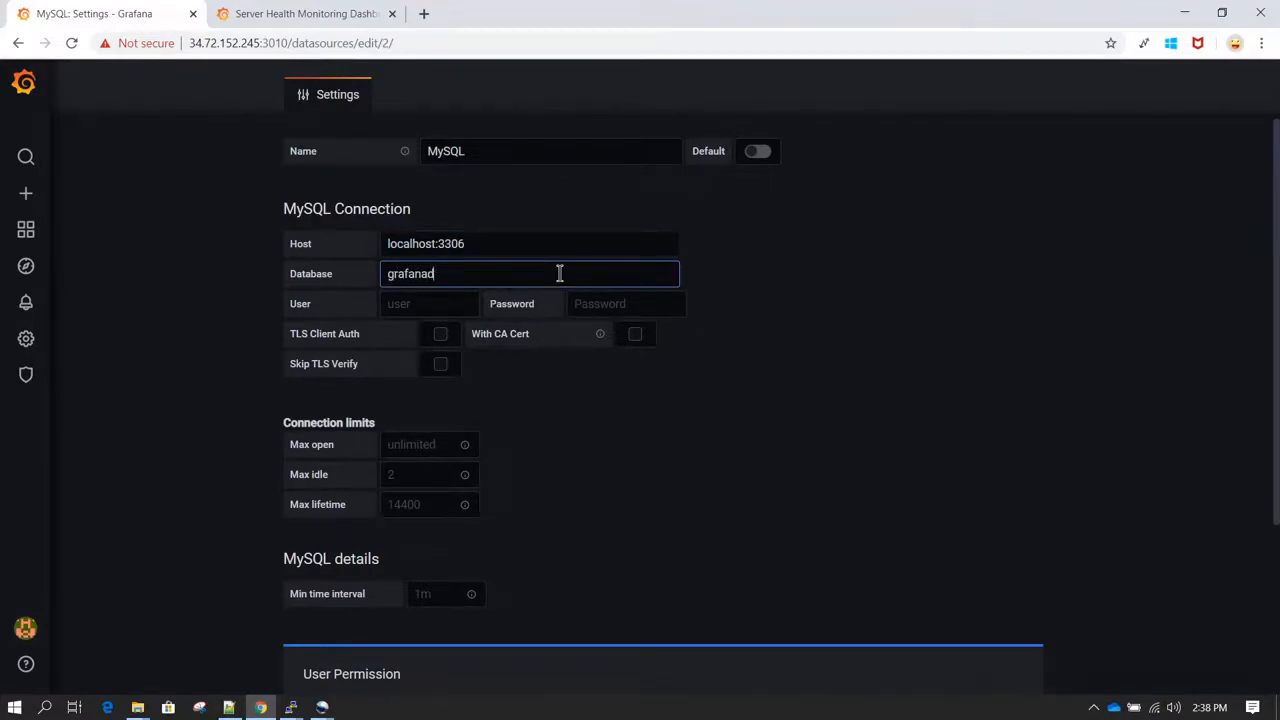
type("b")
left_click(443, 304)
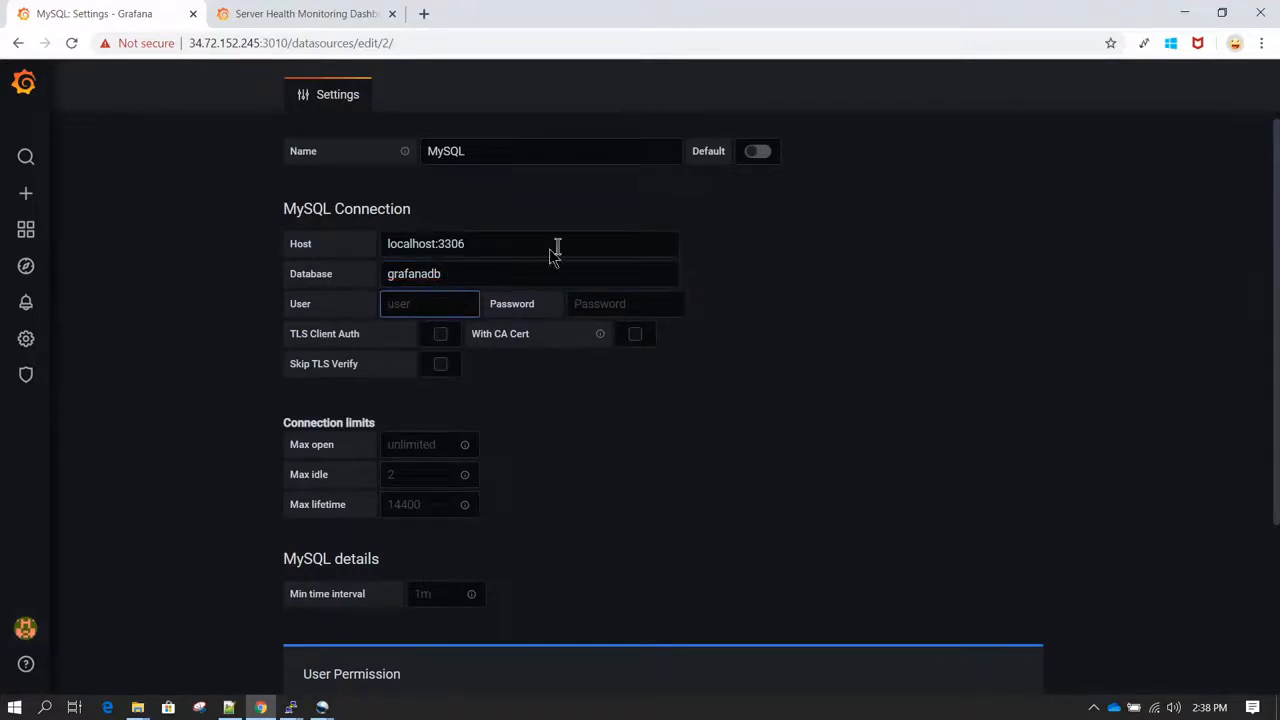
type("grafana")
Step: Enter the database password for the MySQL connection, and save and test the data source
key("Tab")
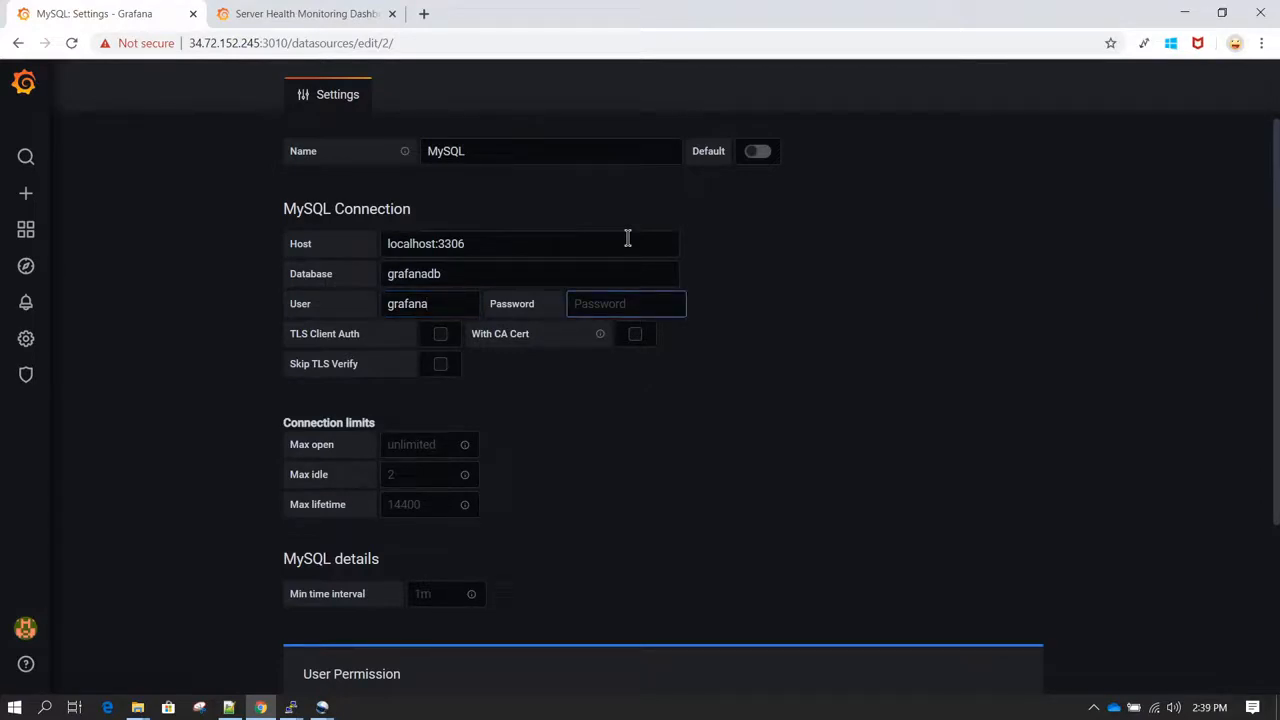
type("••••••••••••")
left_click(855, 305)
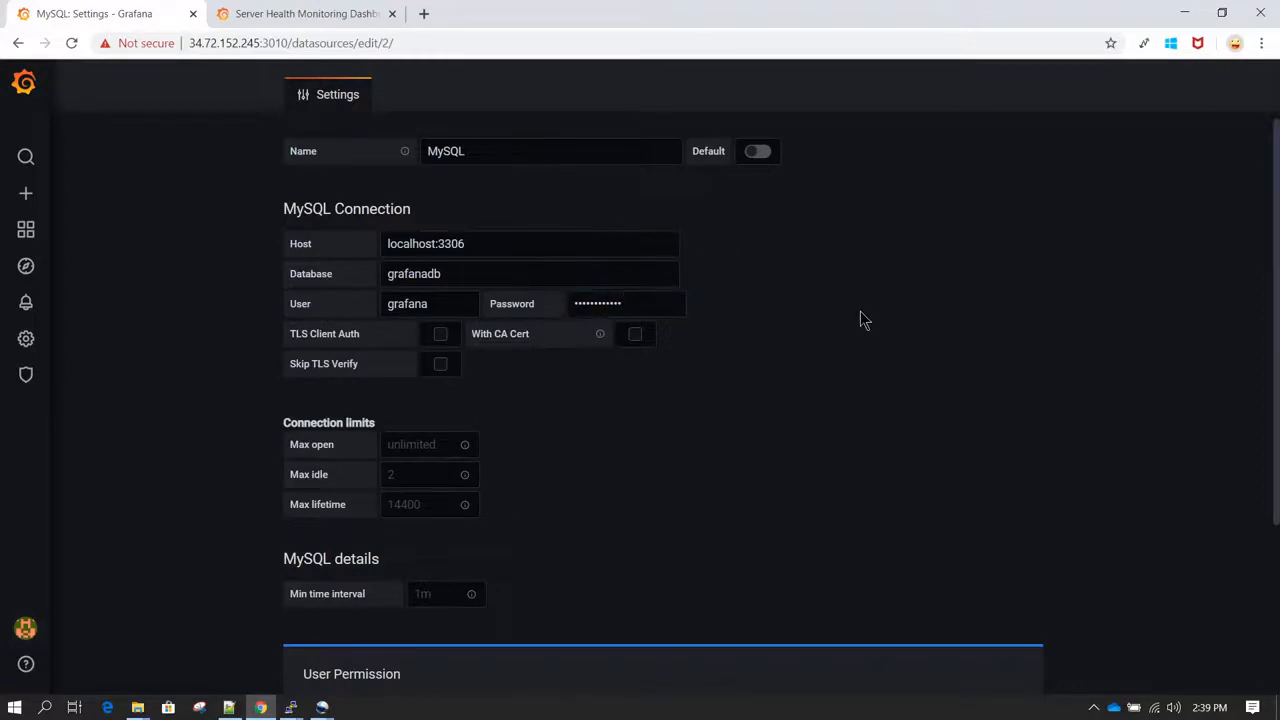
scroll(773, 415, "down", 3)
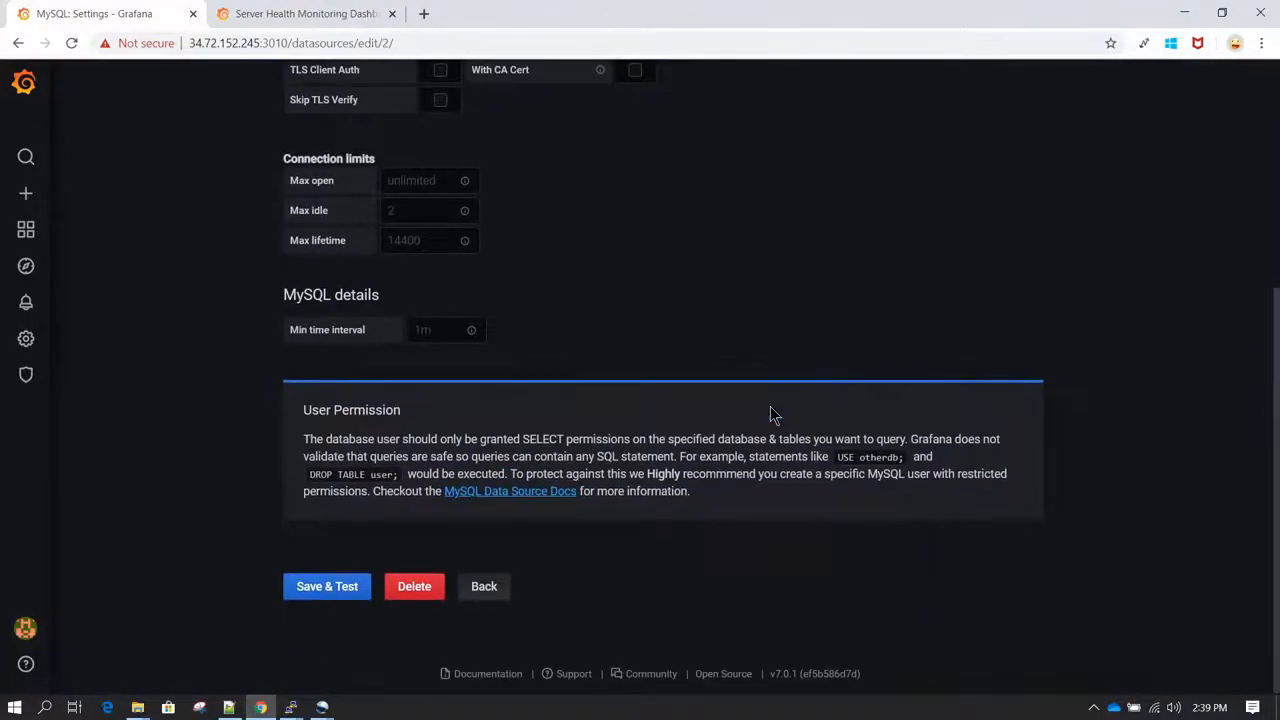
left_click(329, 598)
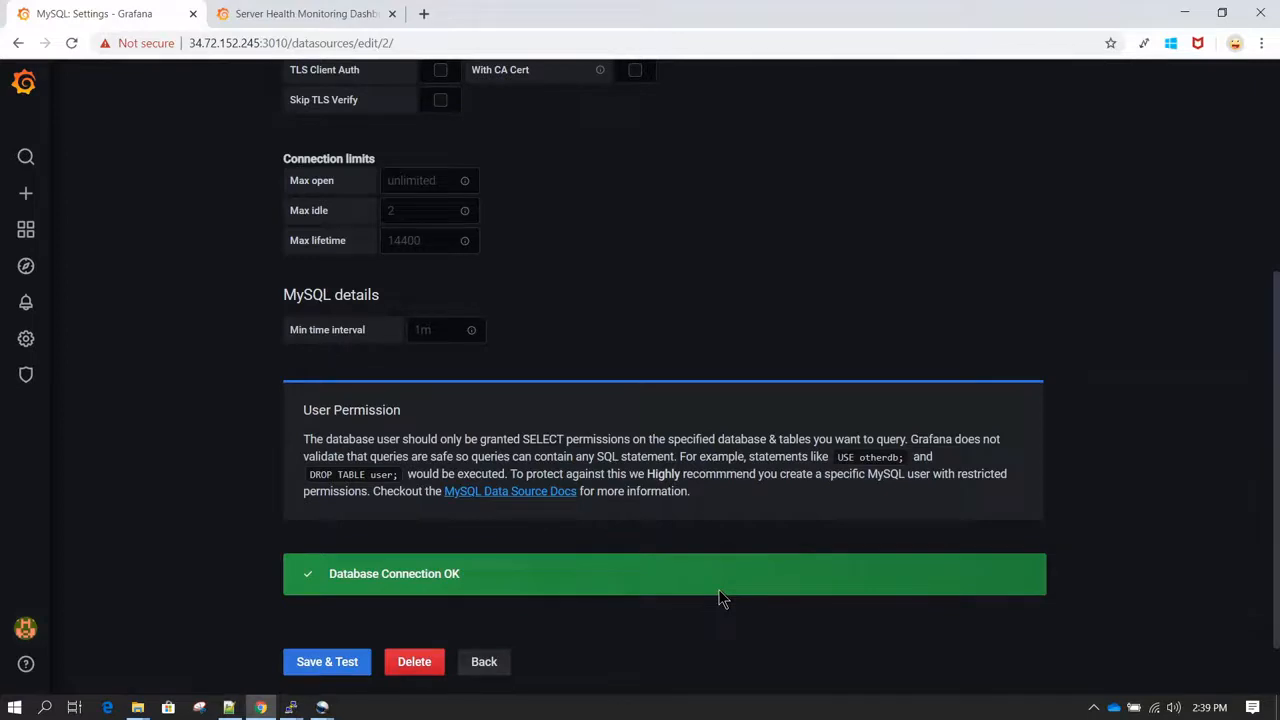
Step: Rename the MySQL data source to Metrics_DS
scroll(718, 589, "up", 4)
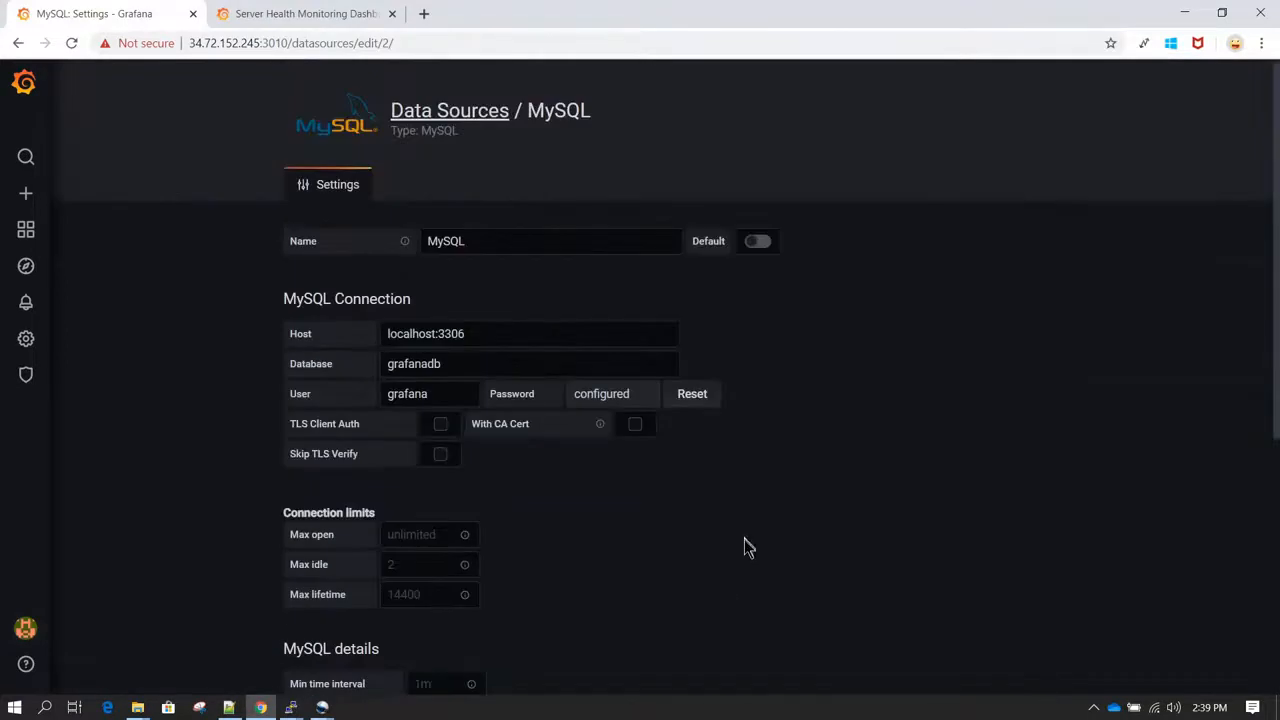
scroll(749, 548, "down", 4)
scroll(609, 300, "up", 5)
double_click(491, 243)
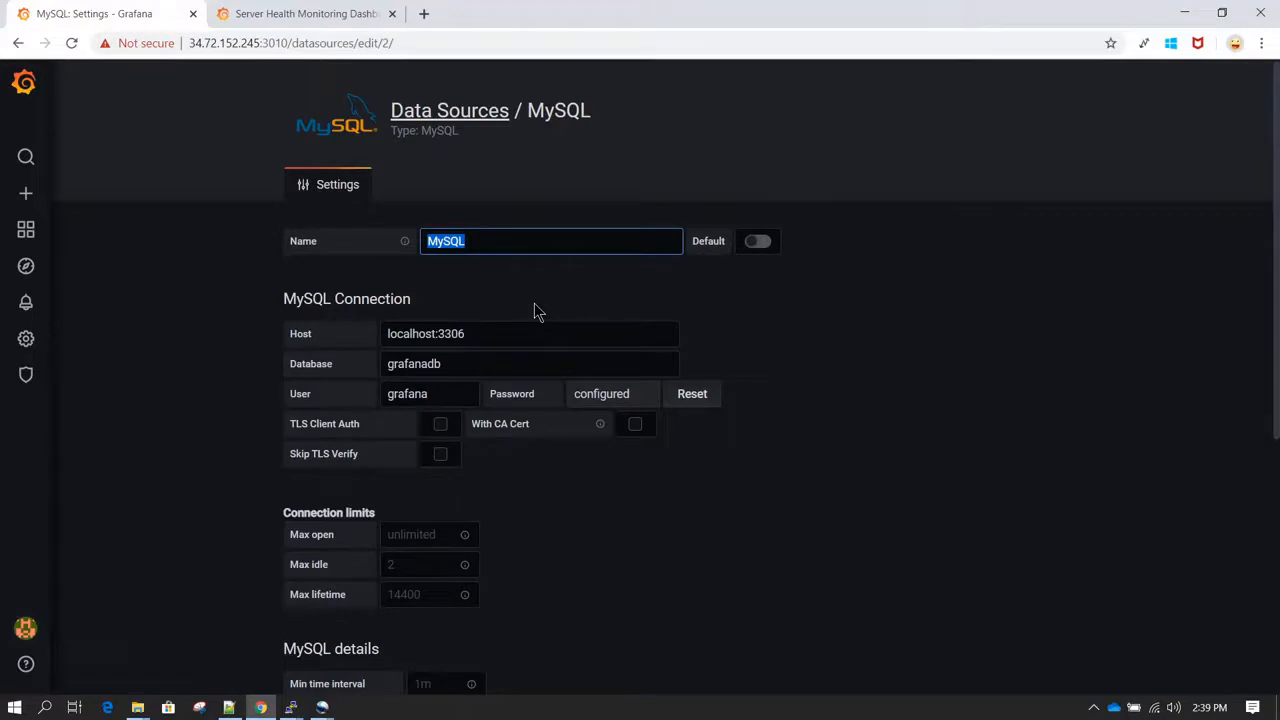
type("Metrics")
type("_")
type("Connect")
key("BackSpace")
key("BackSpace")
key("BackSpace")
key("BackSpace")
key("BackSpace")
key("BackSpace")
key("BackSpace")
key("BackSpace")
key("BackSpace")
key("BackSpace")
key("BackSpace")
key("BackSpace")
key("BackSpace")
key("BackSpace")
key("BackSpace")
type("Metrics_DS")
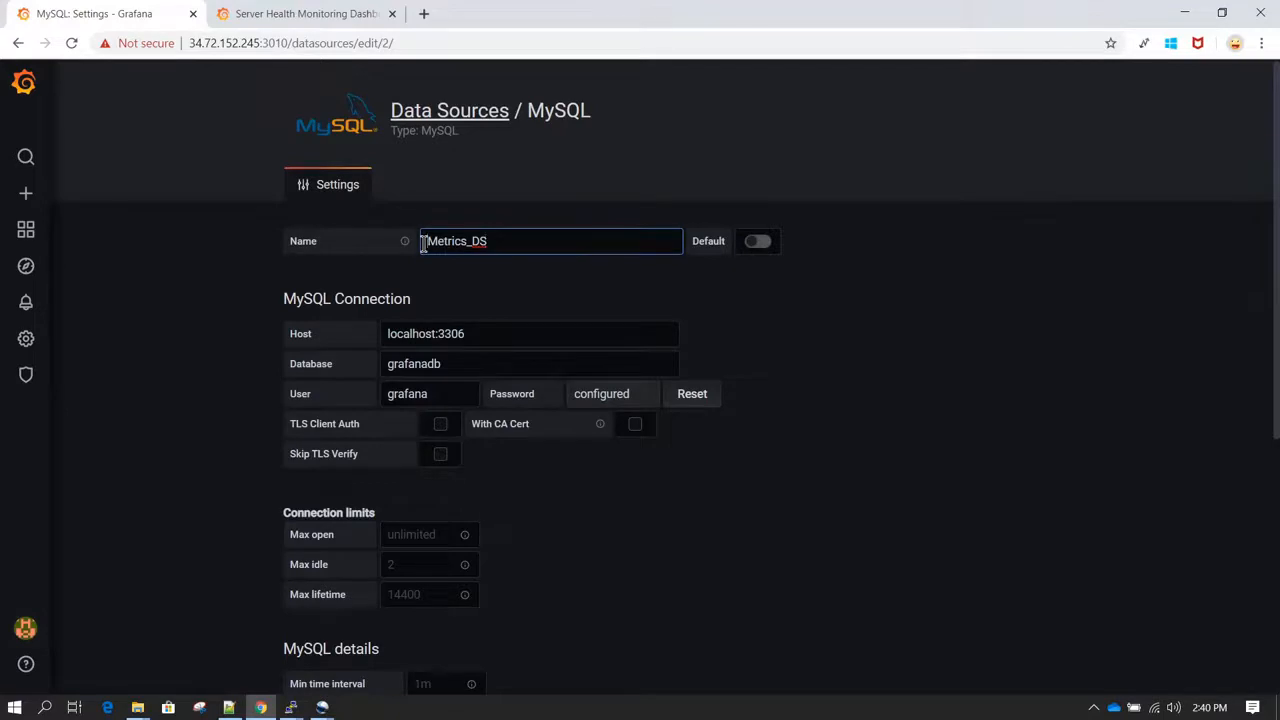
left_click_drag(423, 243, 463, 247)
left_click(485, 243)
Step: Check the new data source name, and save and test the renamed data source
scroll(743, 311, "down", 4)
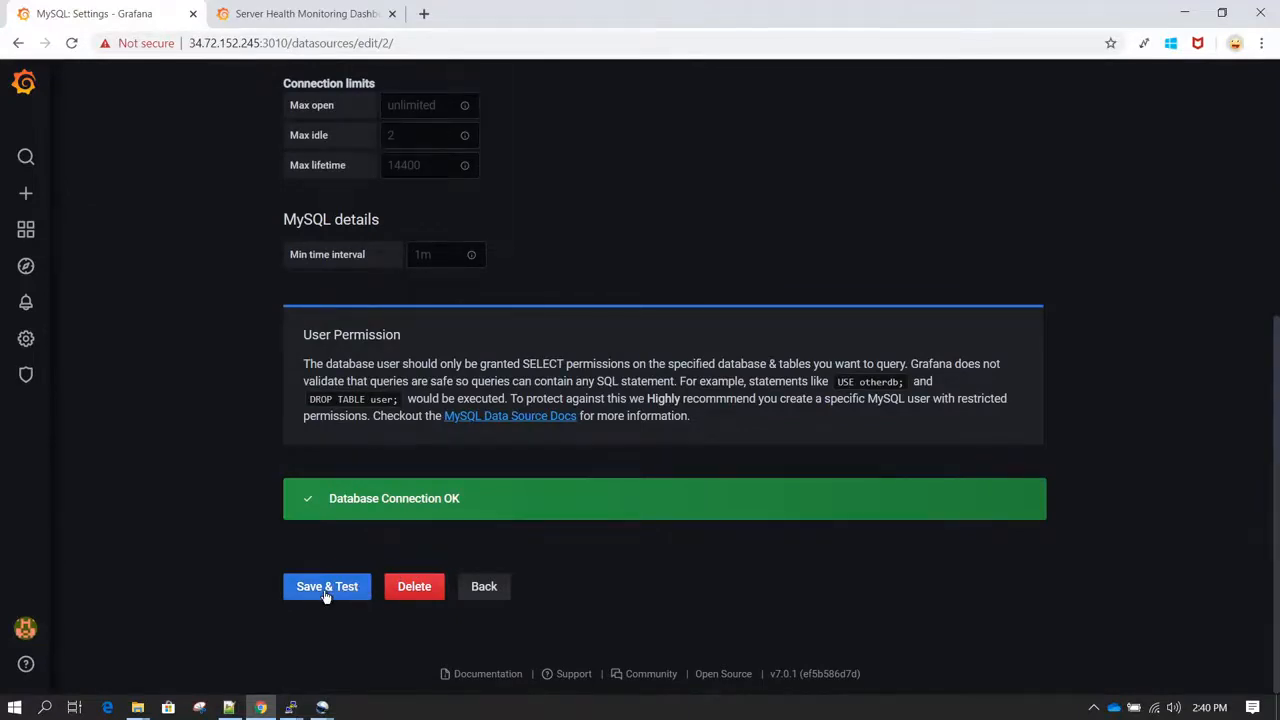
scroll(686, 229, "up", 5)
left_click(511, 243)
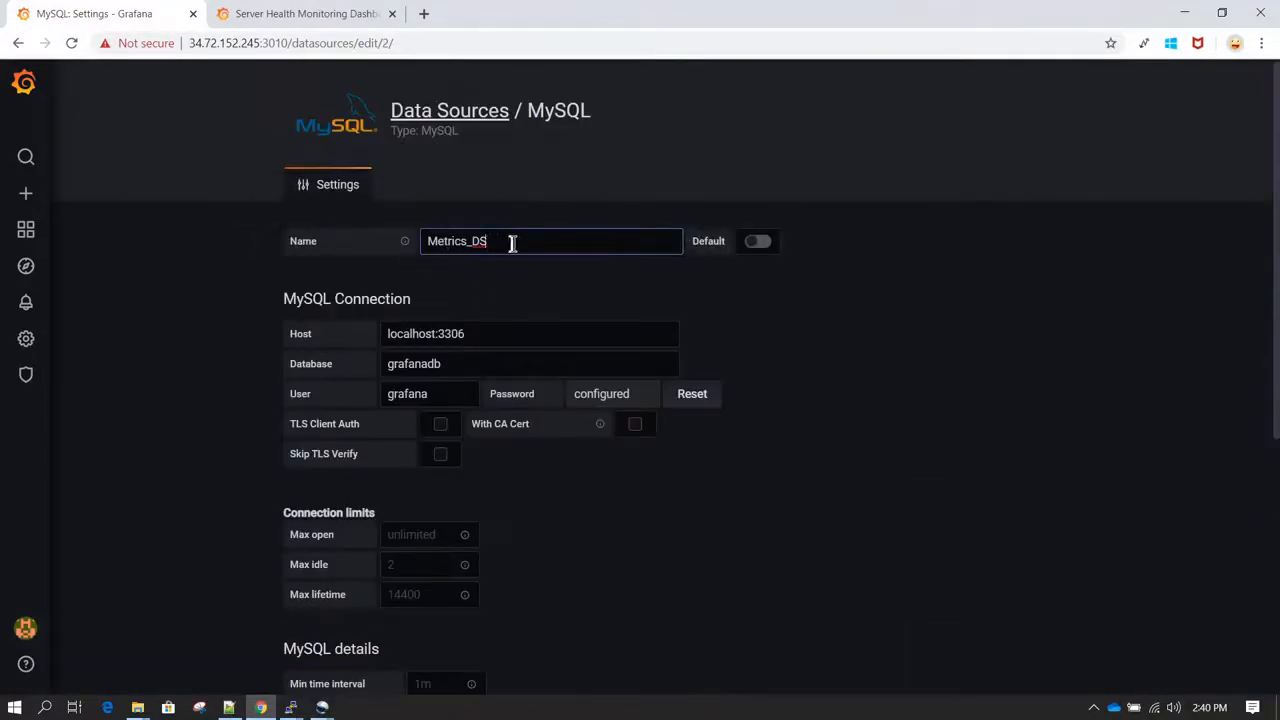
scroll(600, 300, "down", 5)
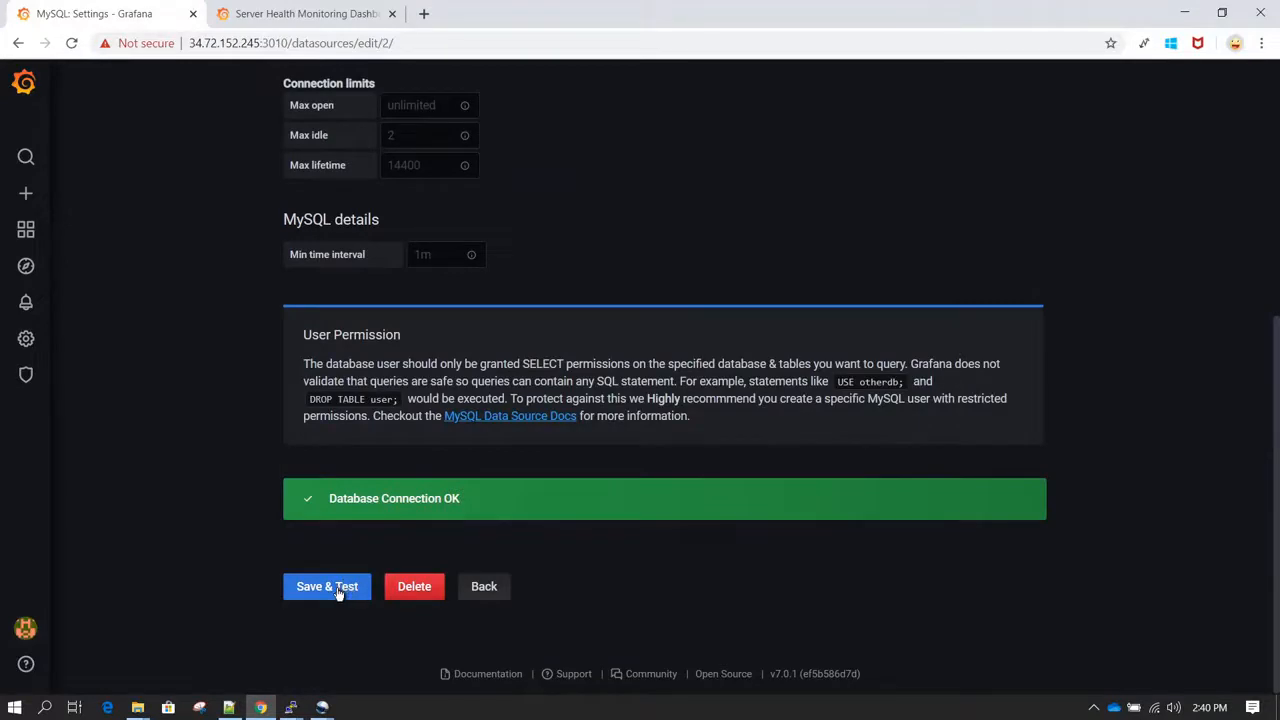
left_click(338, 592)
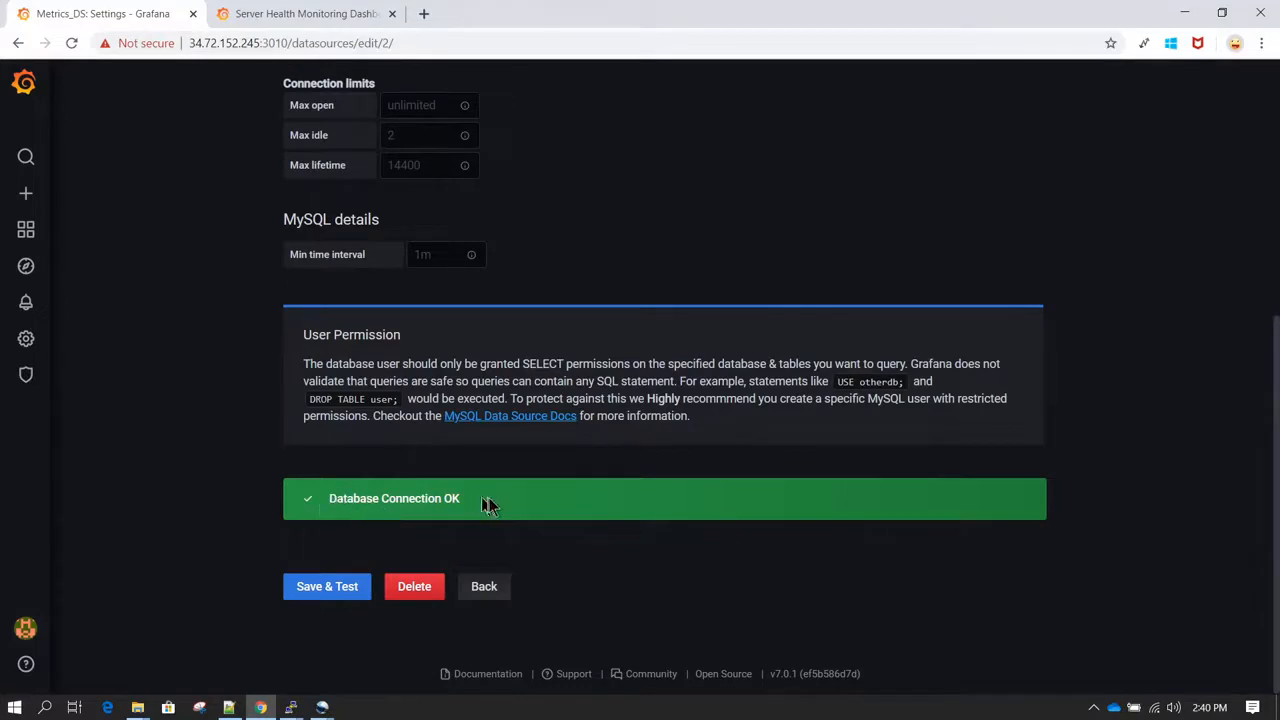
Step: Turn the Default option of Metrics_DS on and back off, and save and test the data source again
scroll(648, 505, "up", 5)
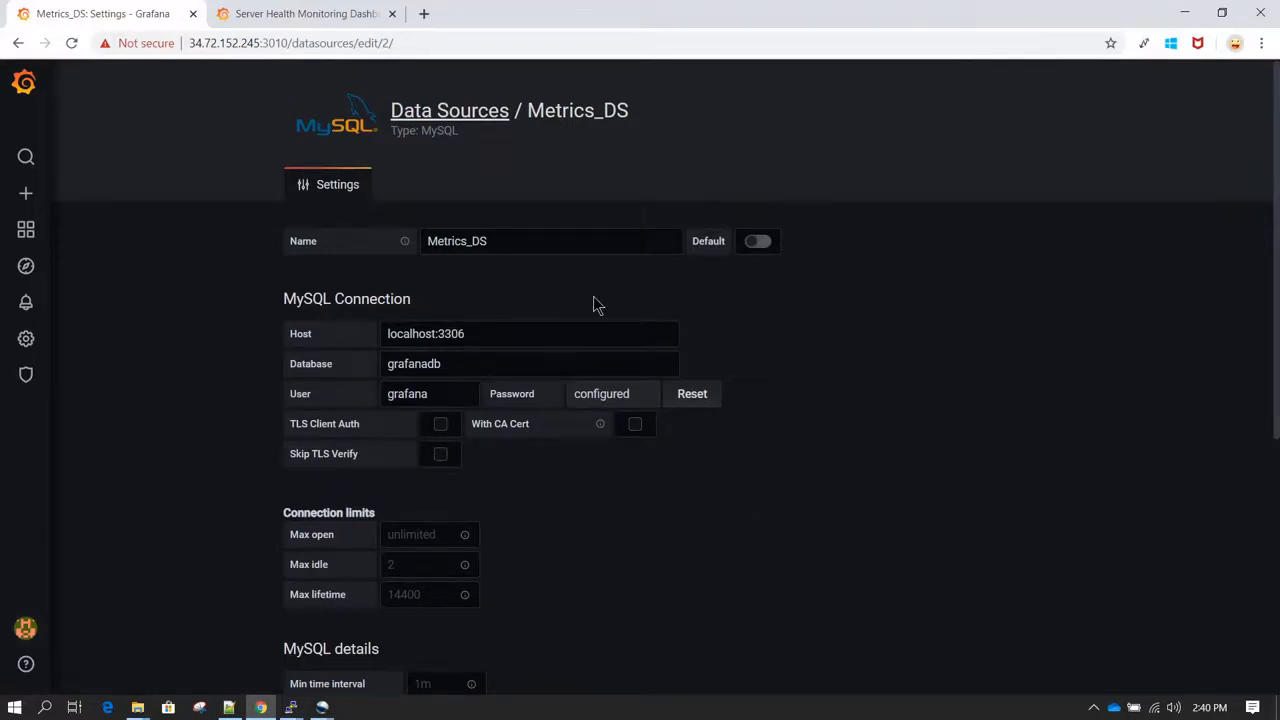
left_click(766, 247)
left_click(757, 241)
scroll(784, 332, "down", 4)
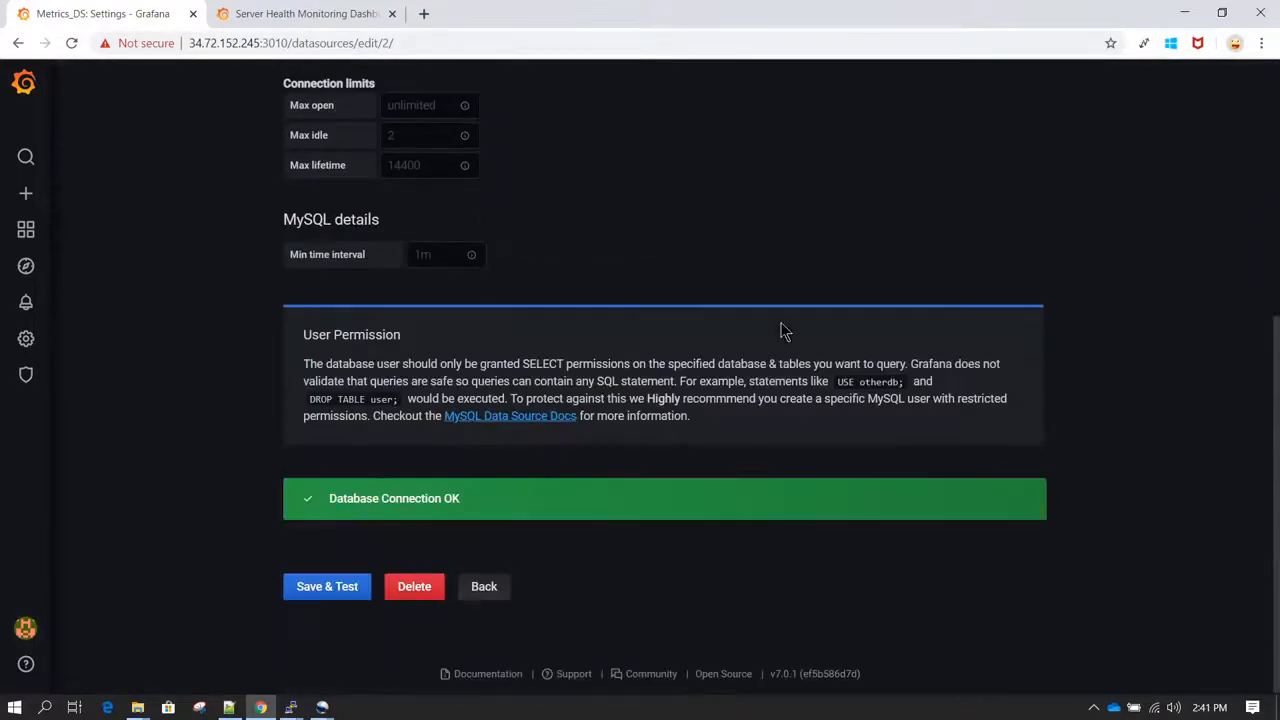
left_click(322, 594)
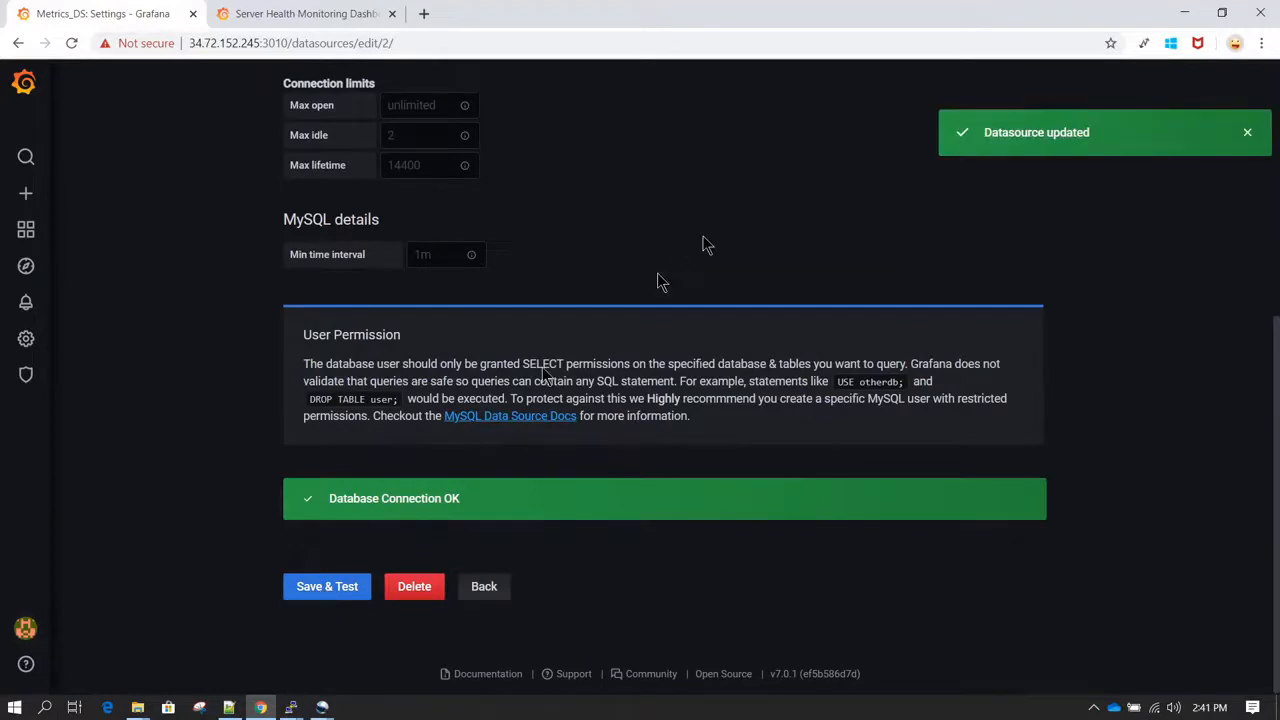
Step: Create a new dashboard in a separate browser tab and add a new panel to it
scroll(703, 243, "up", 5)
mouse_move(33, 196)
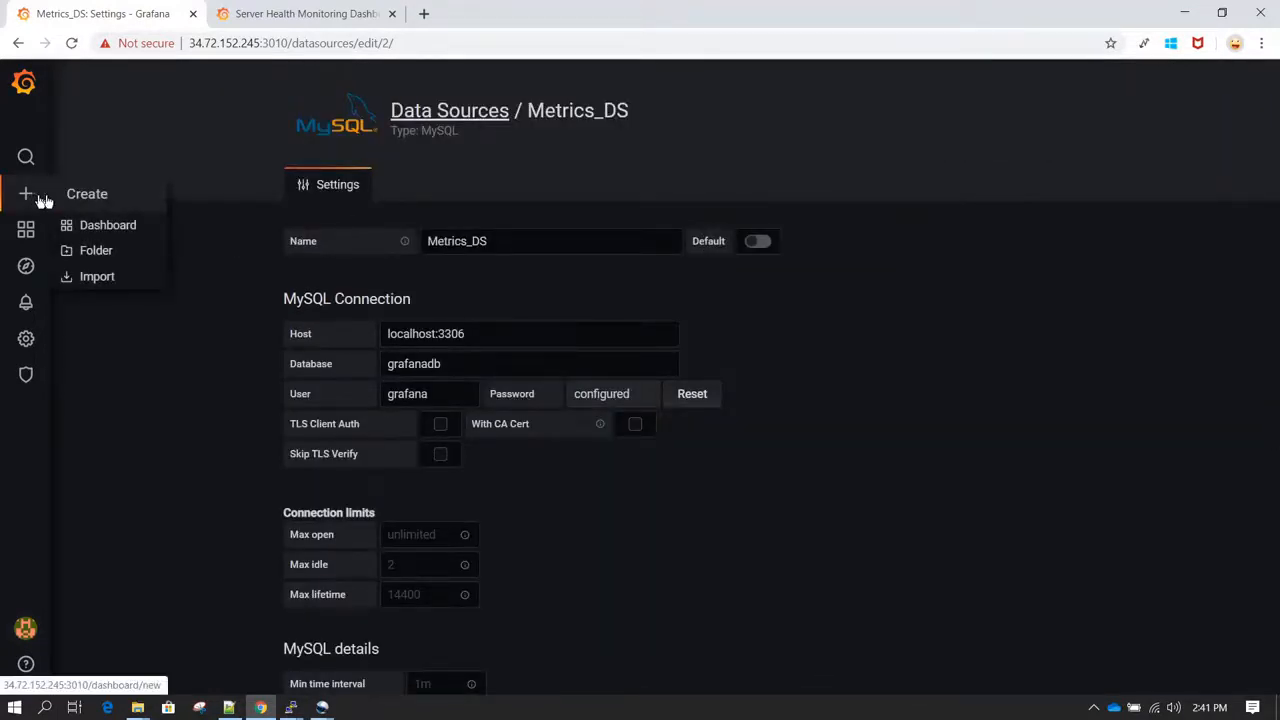
middle_click(108, 226)
left_click(309, 12)
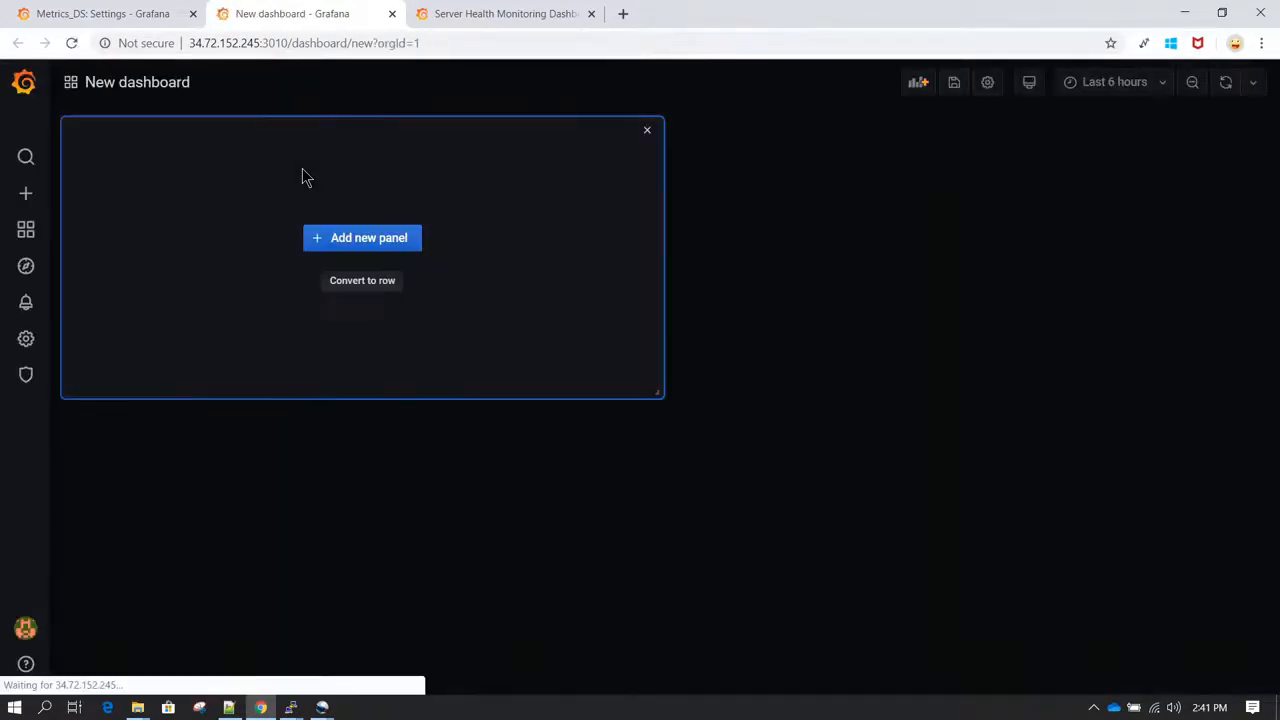
left_click(377, 250)
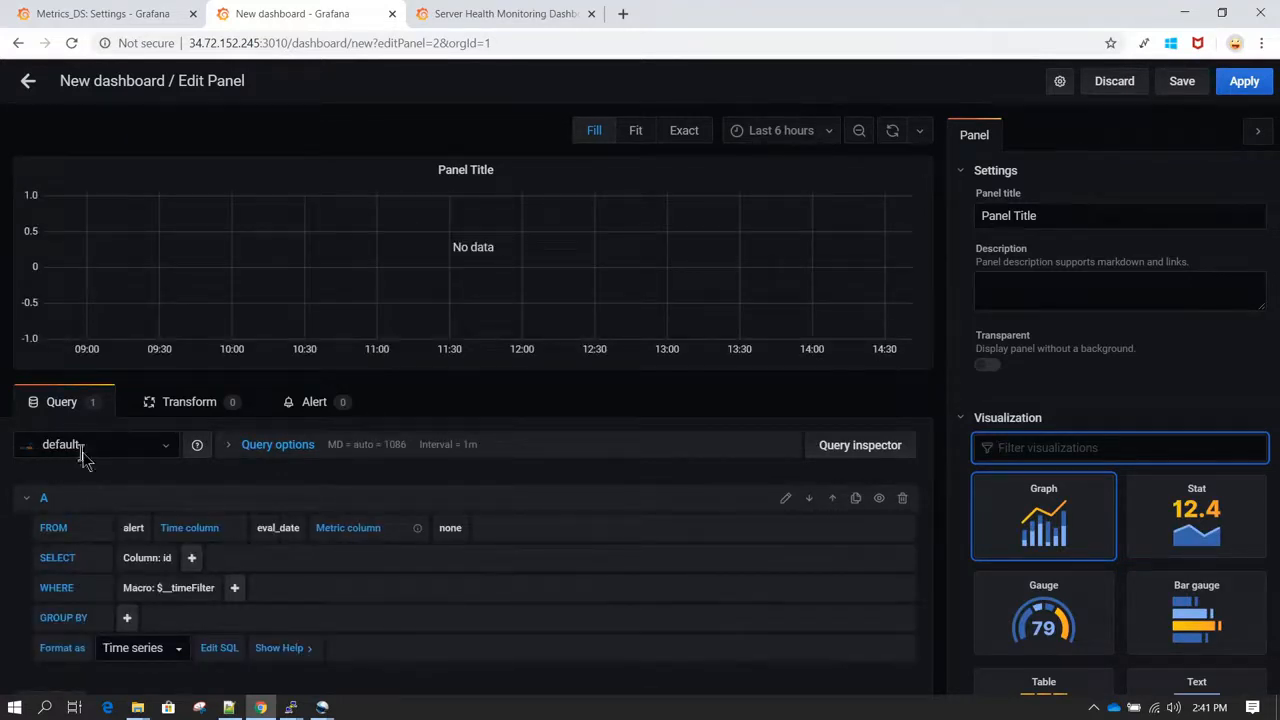
Step: Check which data sources are offered for the new panel's query
left_click(165, 450)
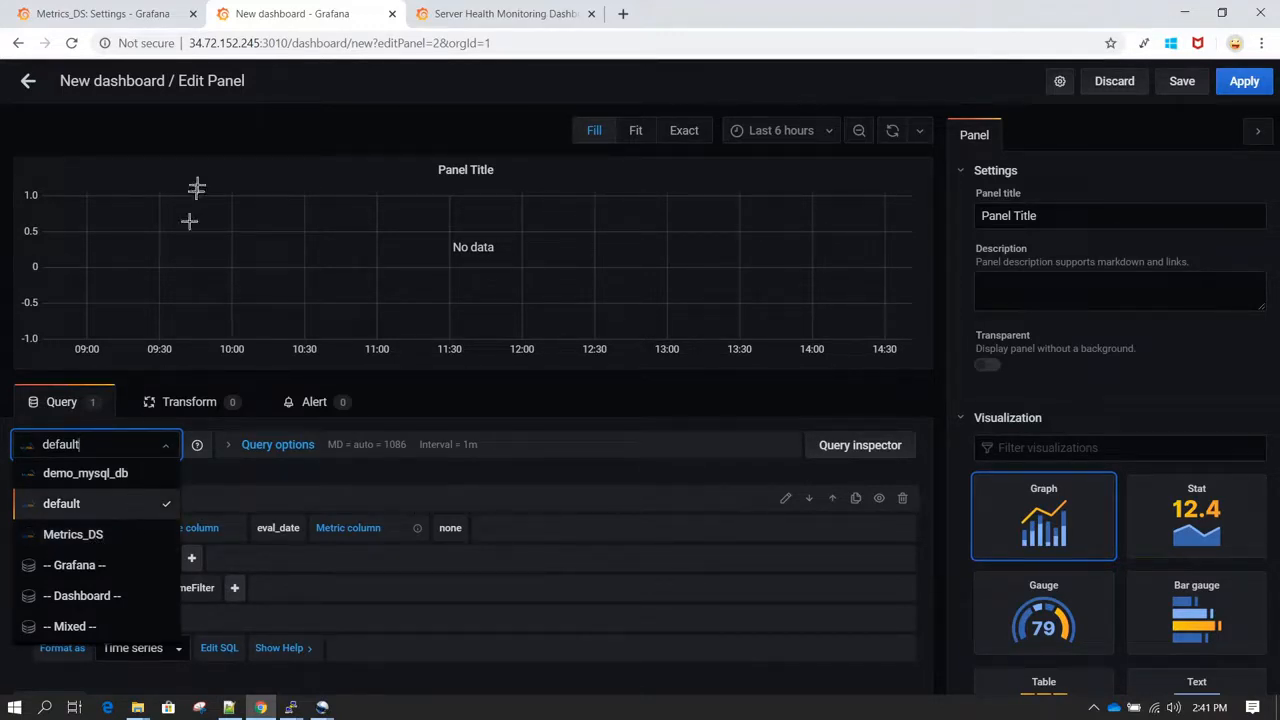
left_click(190, 143)
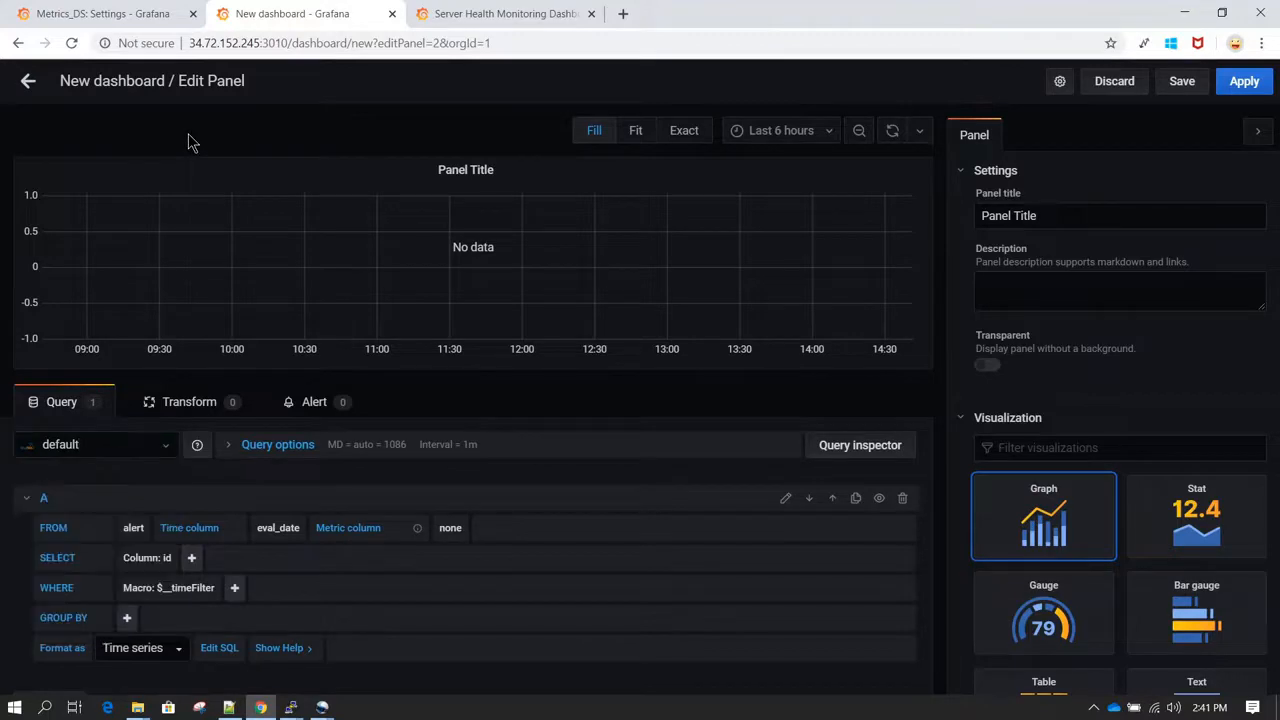
left_click(160, 445)
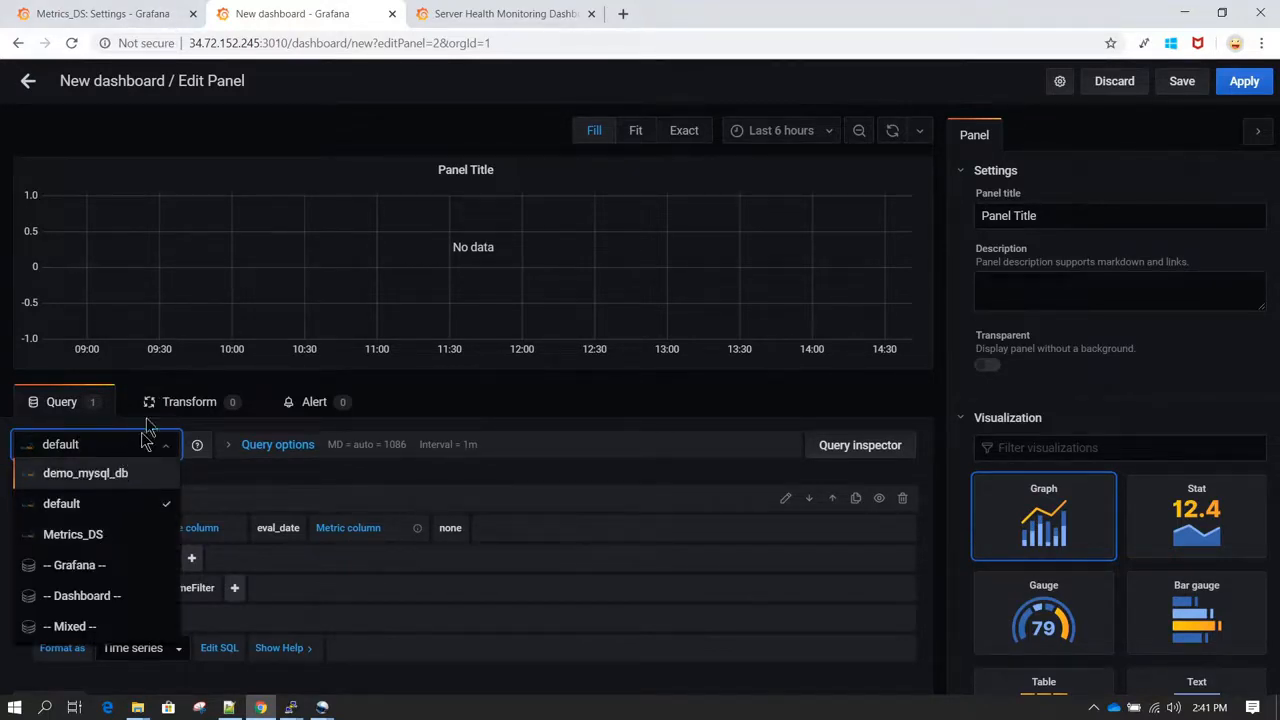
left_click(240, 108)
Step: Turn on the Default option of the Metrics_DS data source, and save and test it
left_click(130, 12)
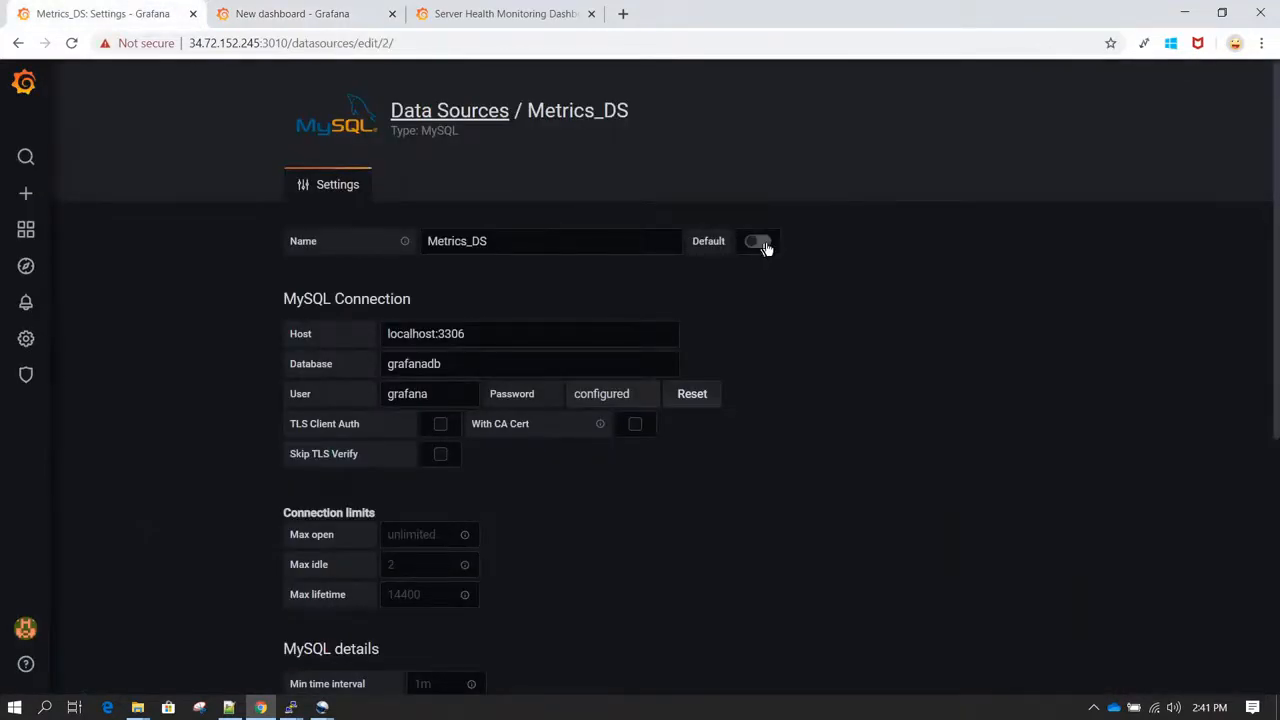
left_click(767, 247)
scroll(794, 341, "down", 5)
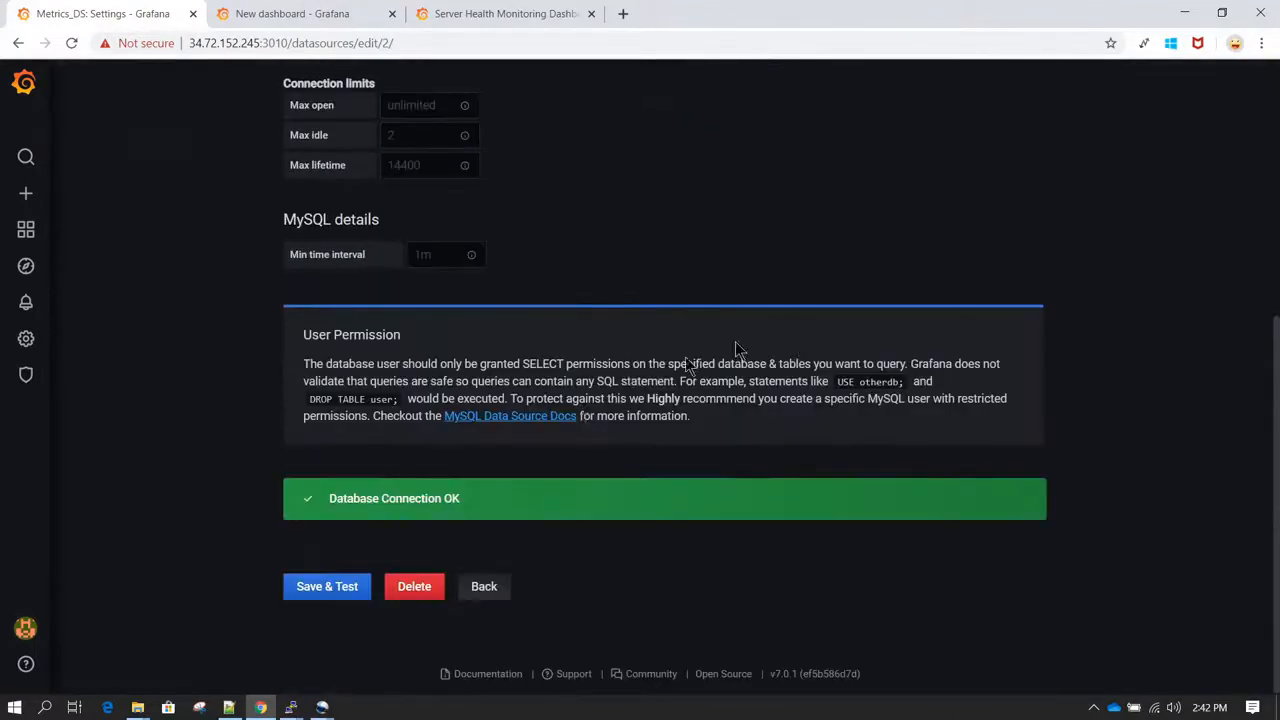
left_click(325, 596)
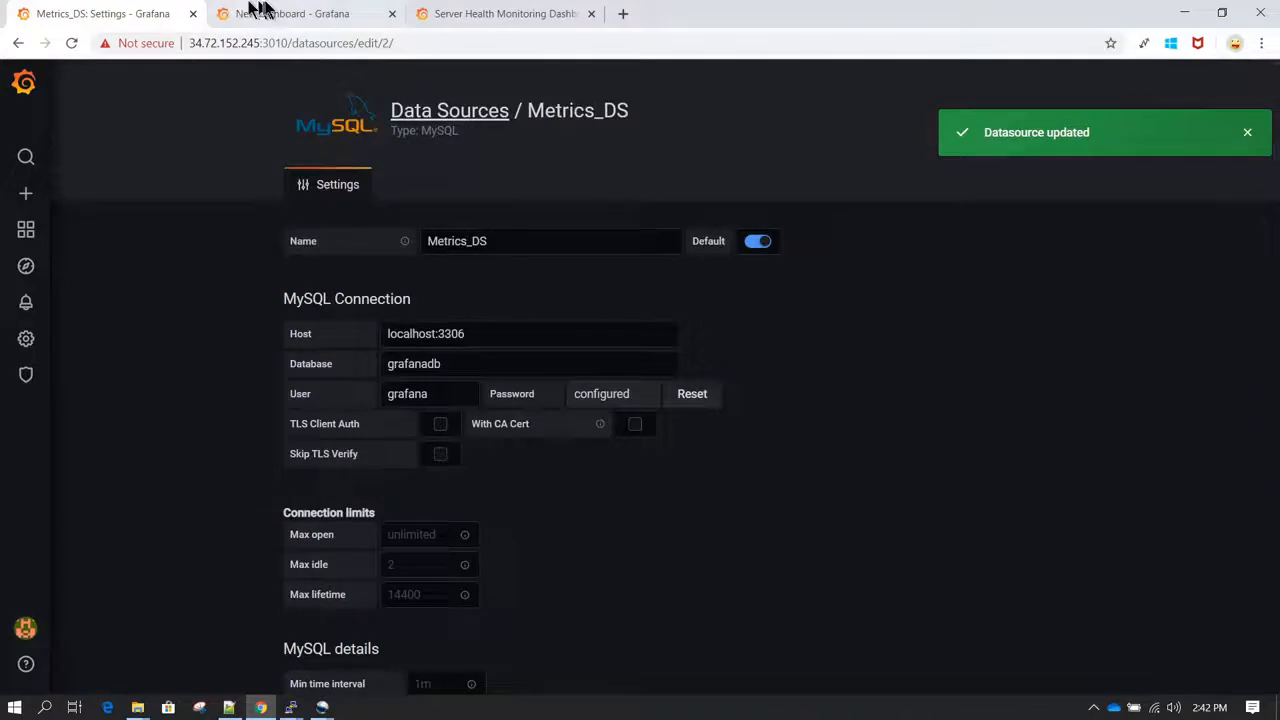
Step: Close the unsaved new dashboard, discarding its changes, and return to the Metrics_DS settings
left_click(258, 12)
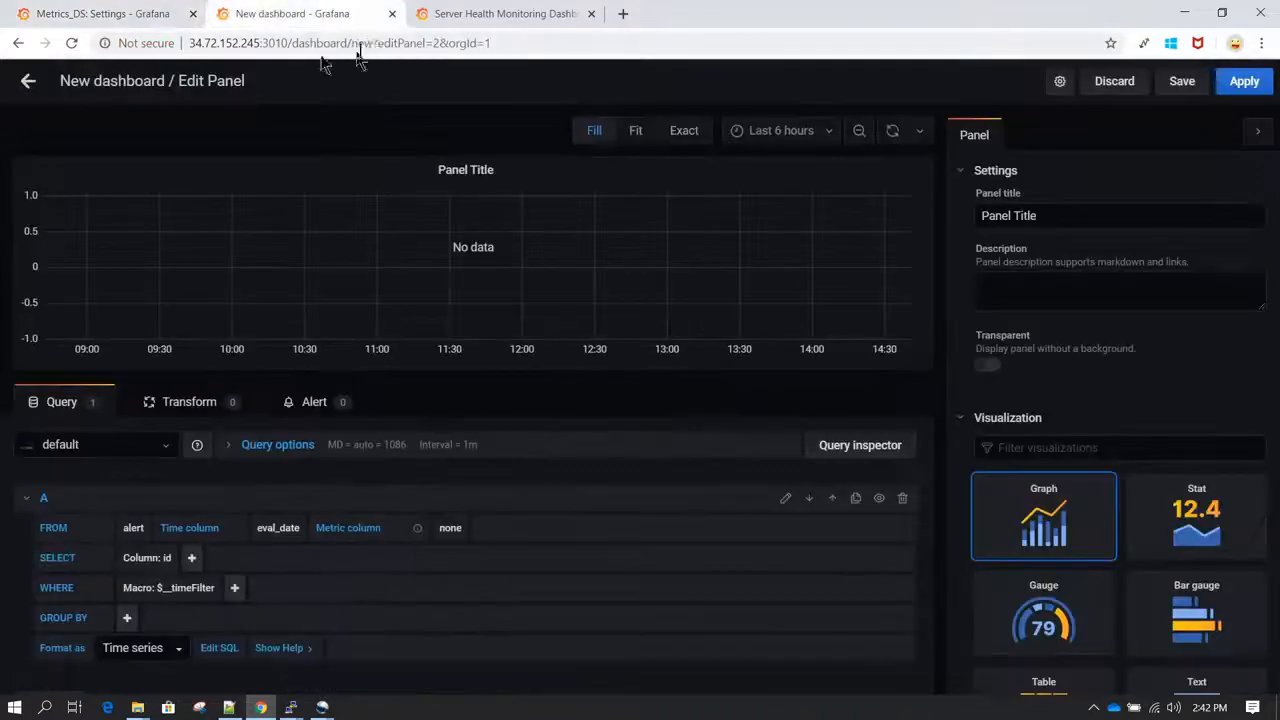
left_click(392, 13)
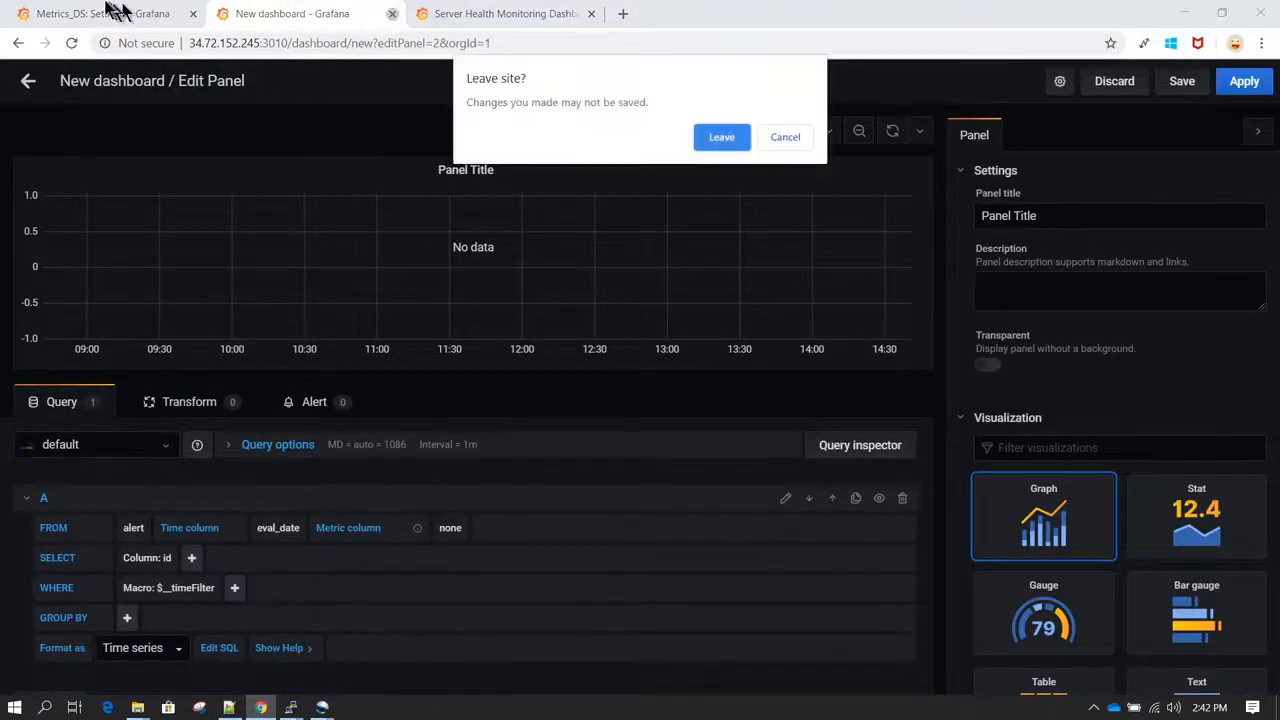
left_click(730, 140)
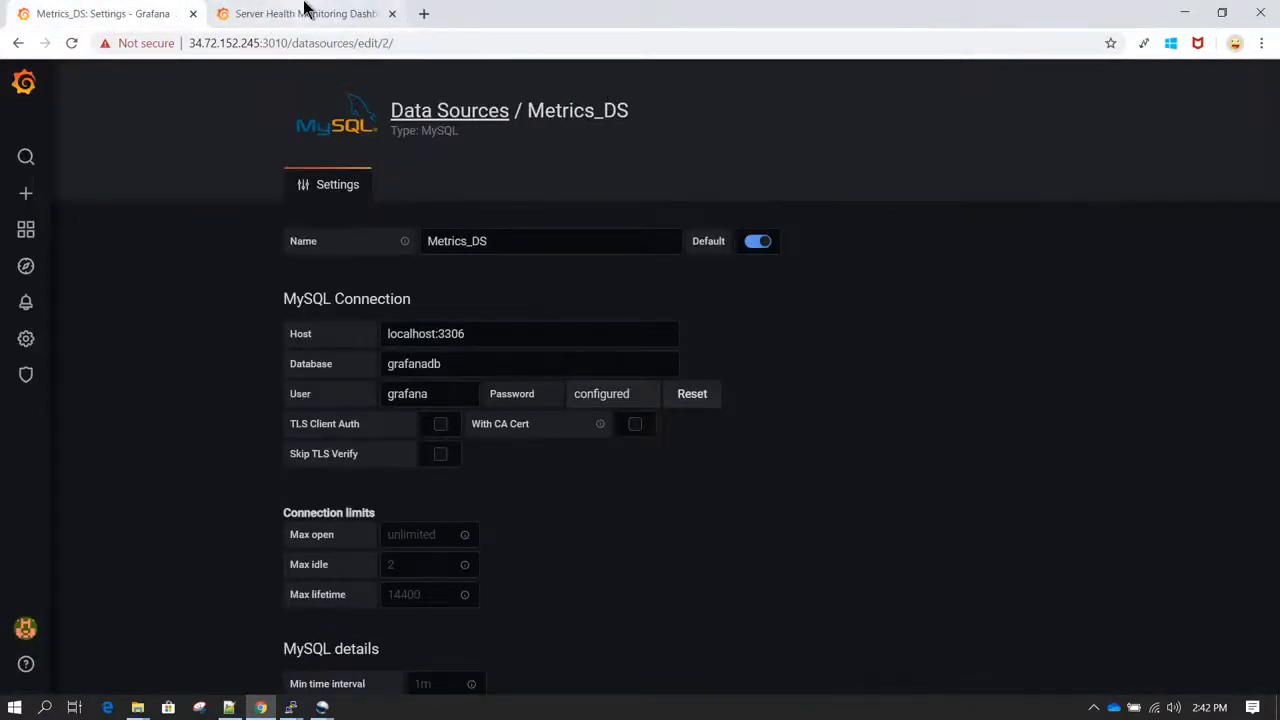
left_click(306, 12)
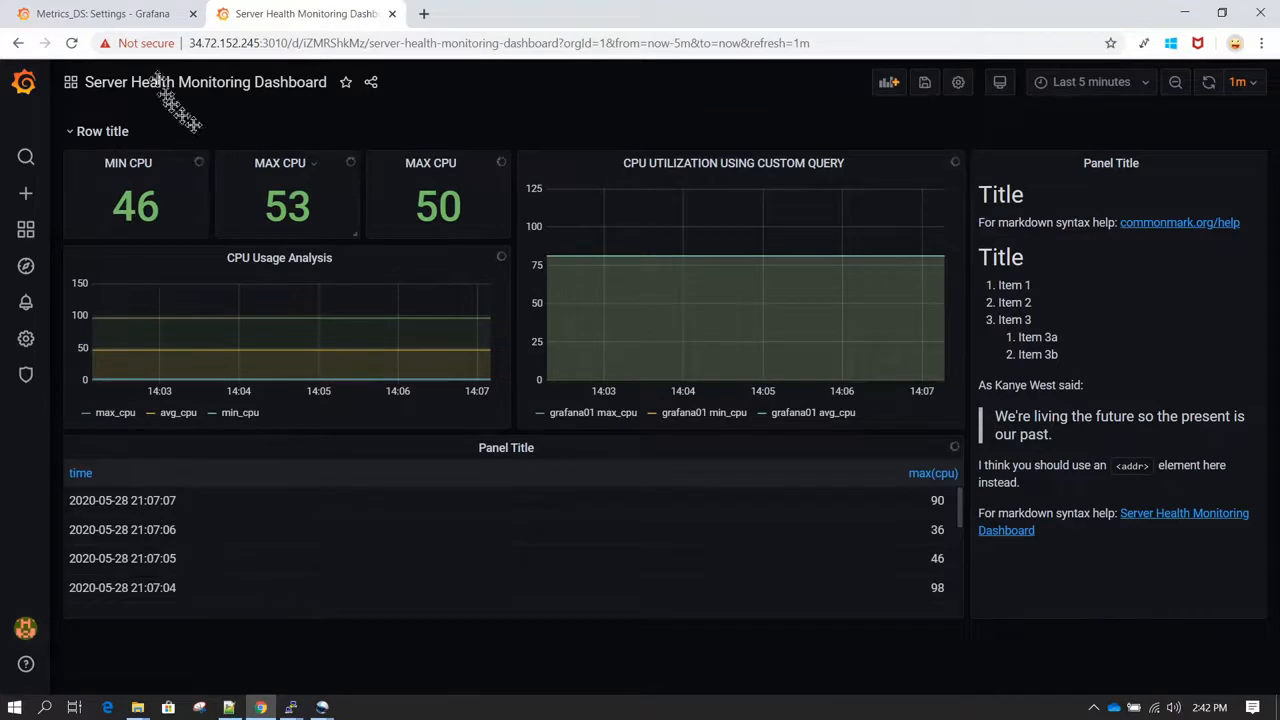
left_click(105, 13)
Step: Add a panel to a new dashboard in a separate browser tab and check the data sources offered for its query
mouse_move(30, 198)
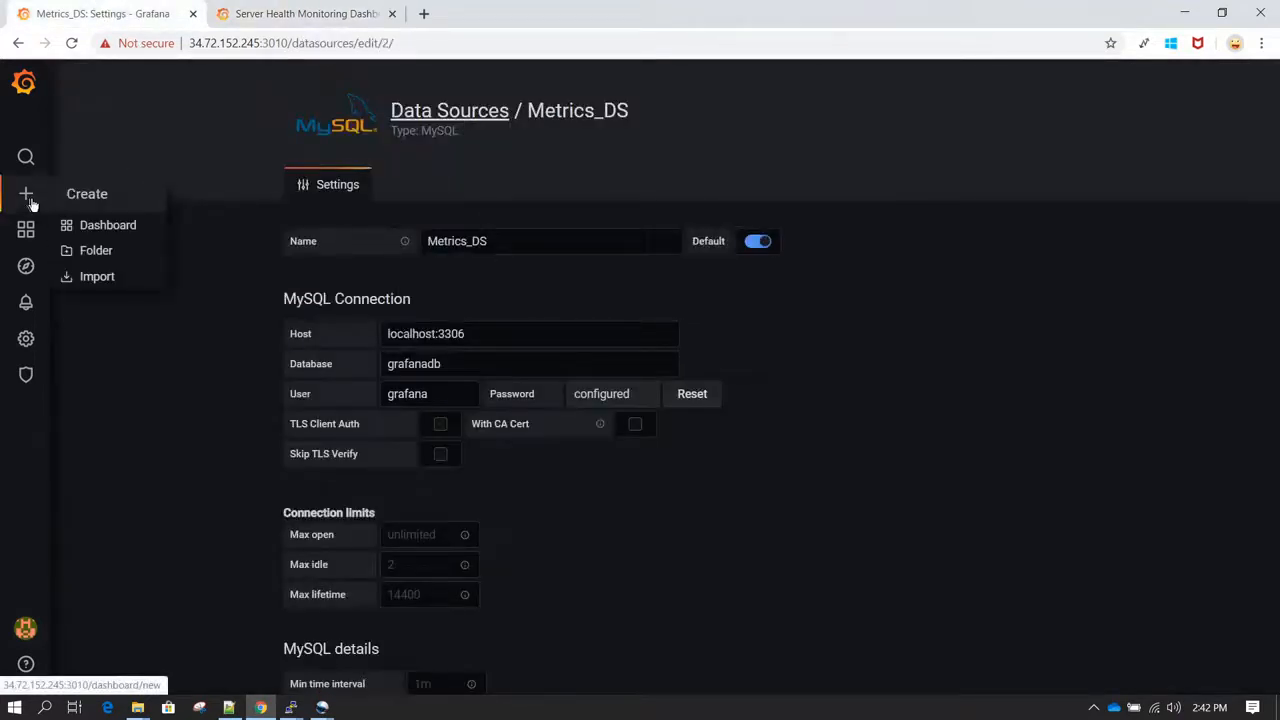
middle_click(108, 226)
left_click(278, 13)
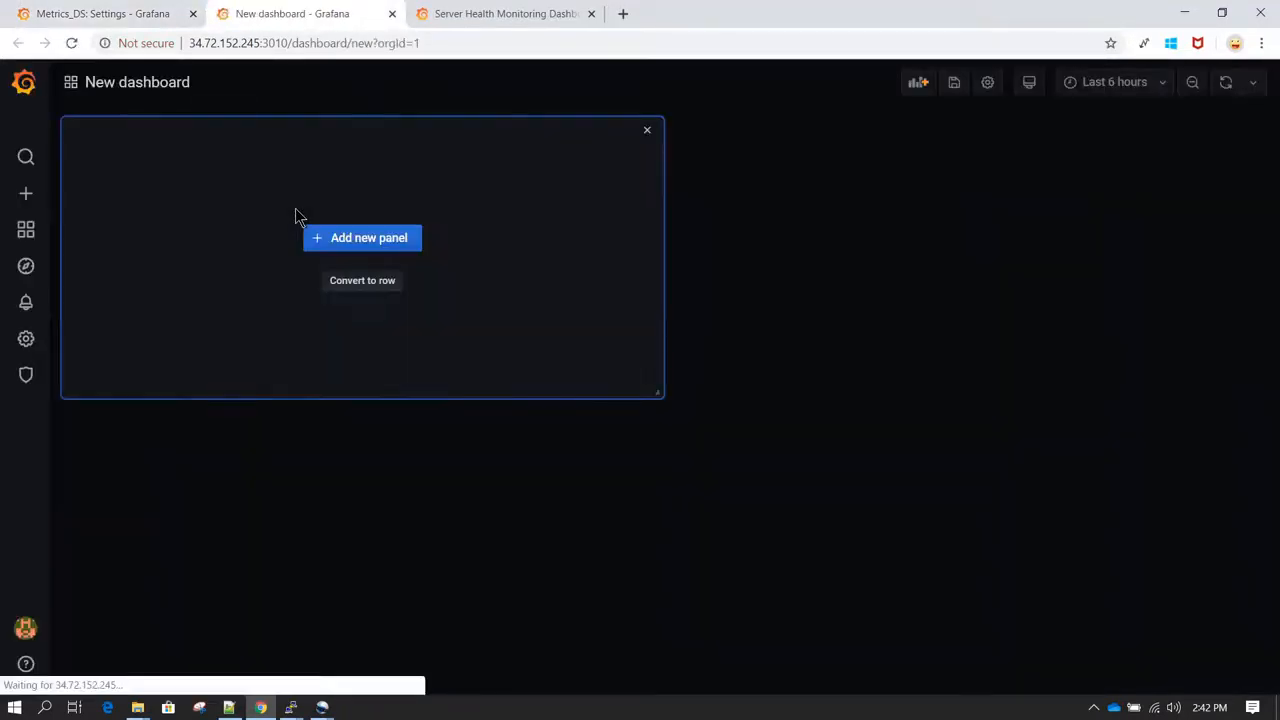
left_click(383, 248)
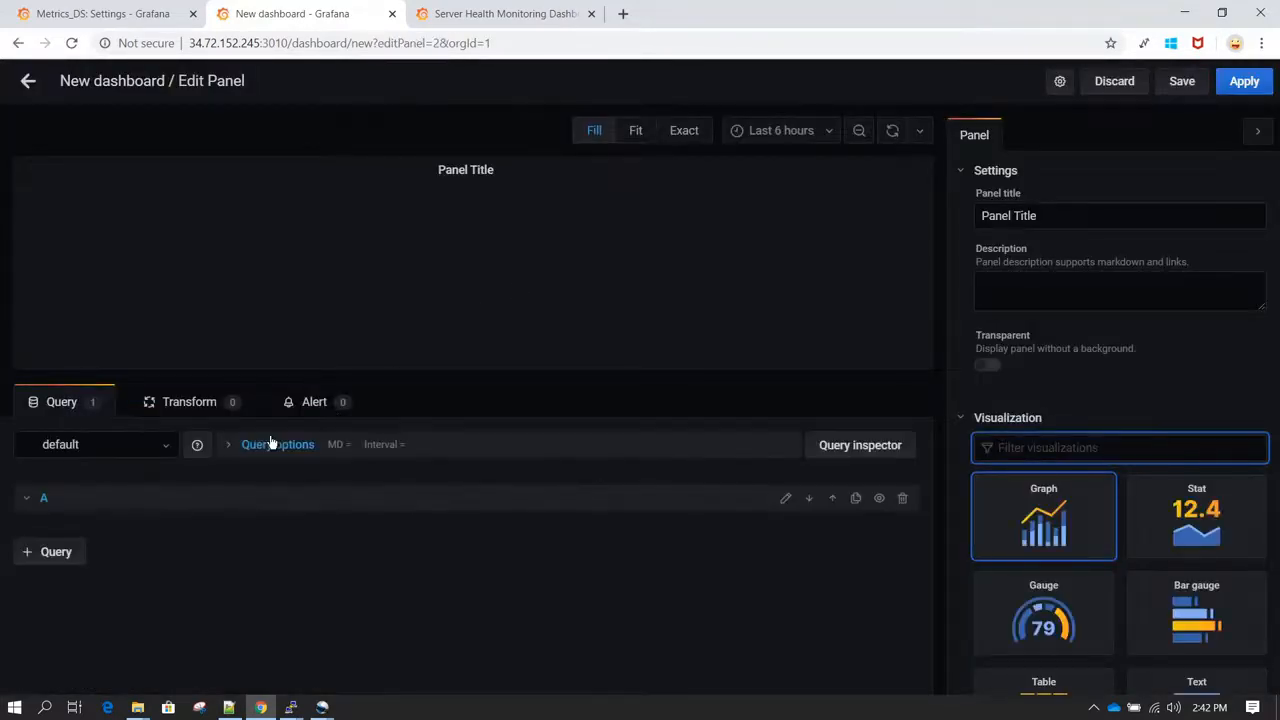
left_click(165, 455)
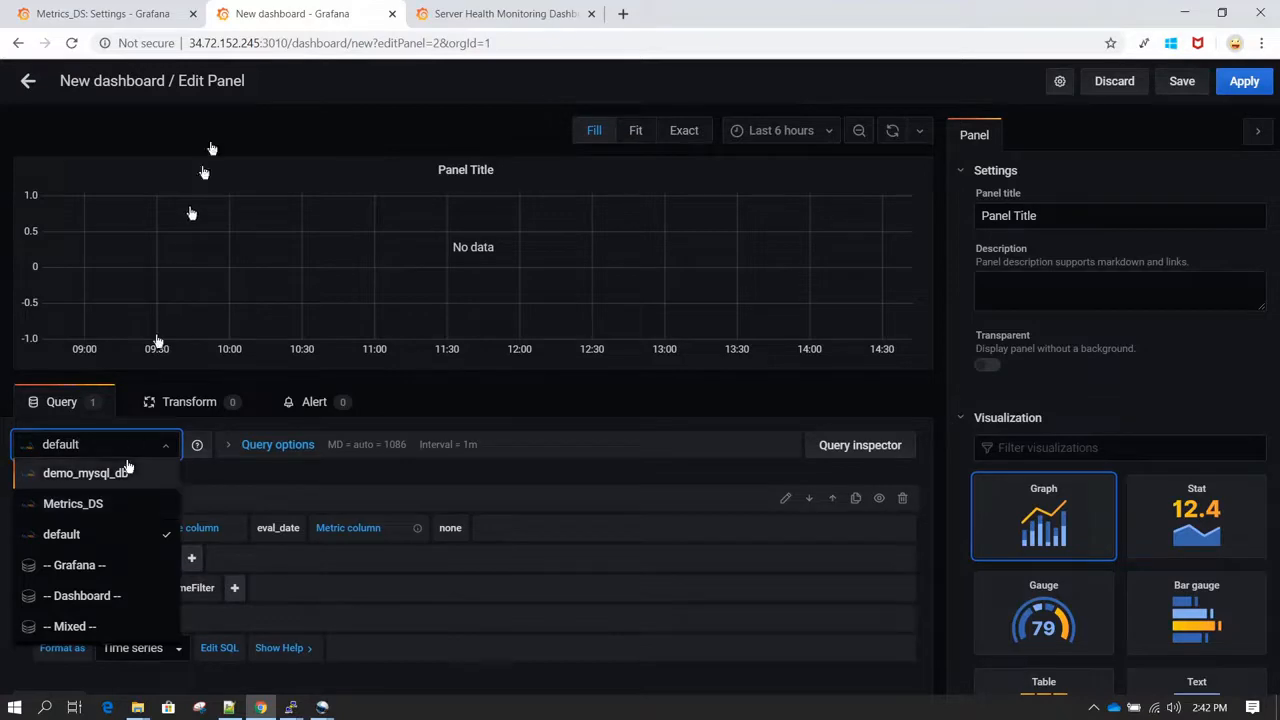
Step: Check the Default option of Metrics_DS, and save and test the data source again
left_click(140, 13)
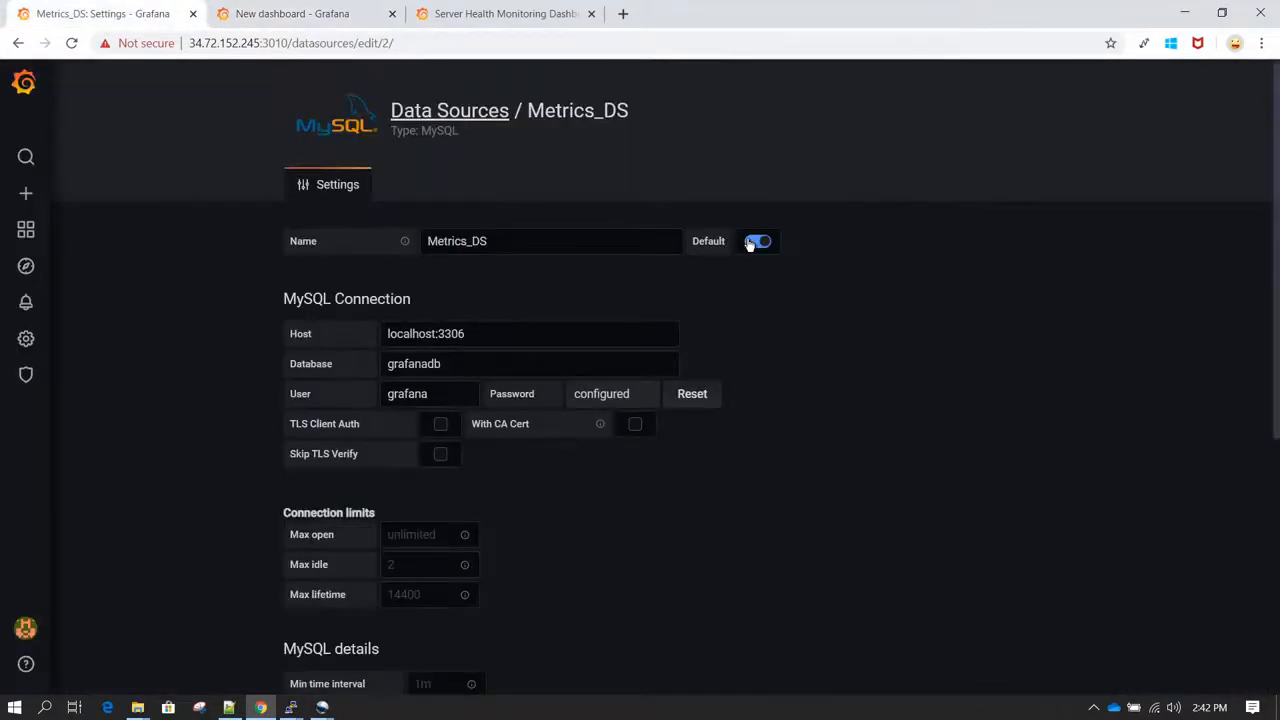
scroll(810, 317, "down", 4)
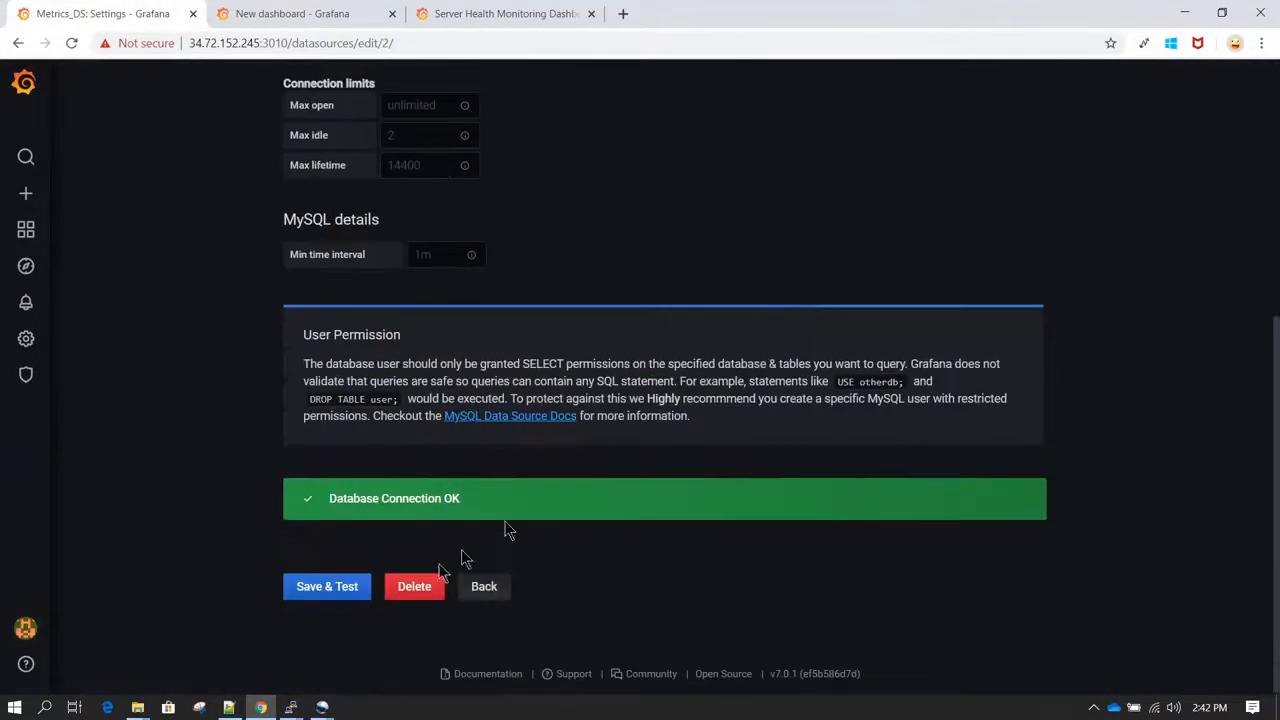
left_click(330, 587)
scroll(684, 240, "up", 4)
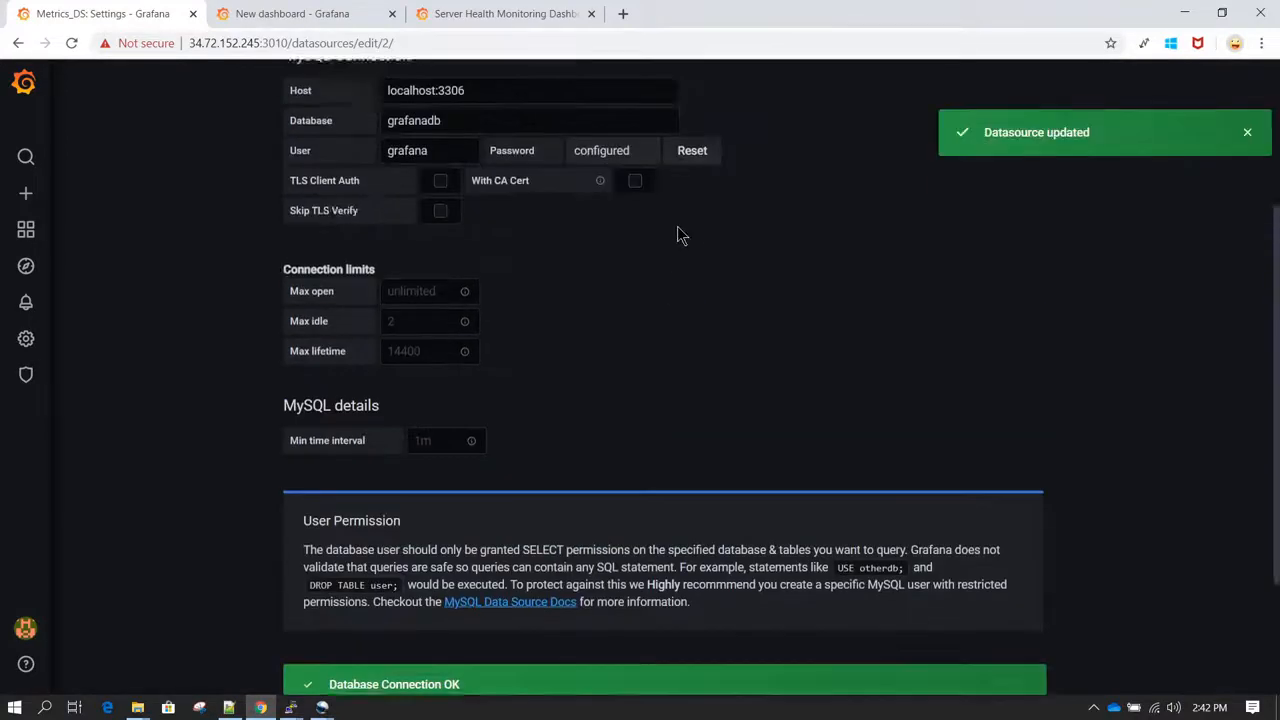
Step: Discard the unsaved new dashboard by closing its browser tab
left_click(310, 13)
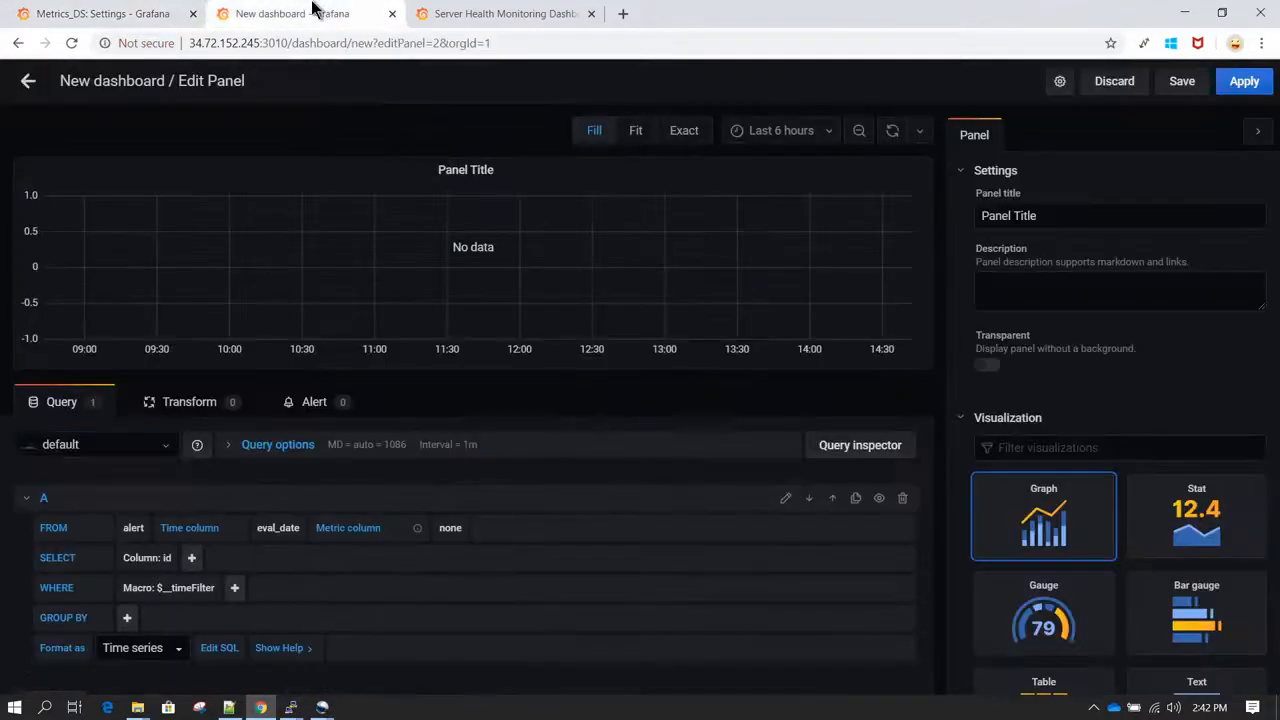
left_click(392, 14)
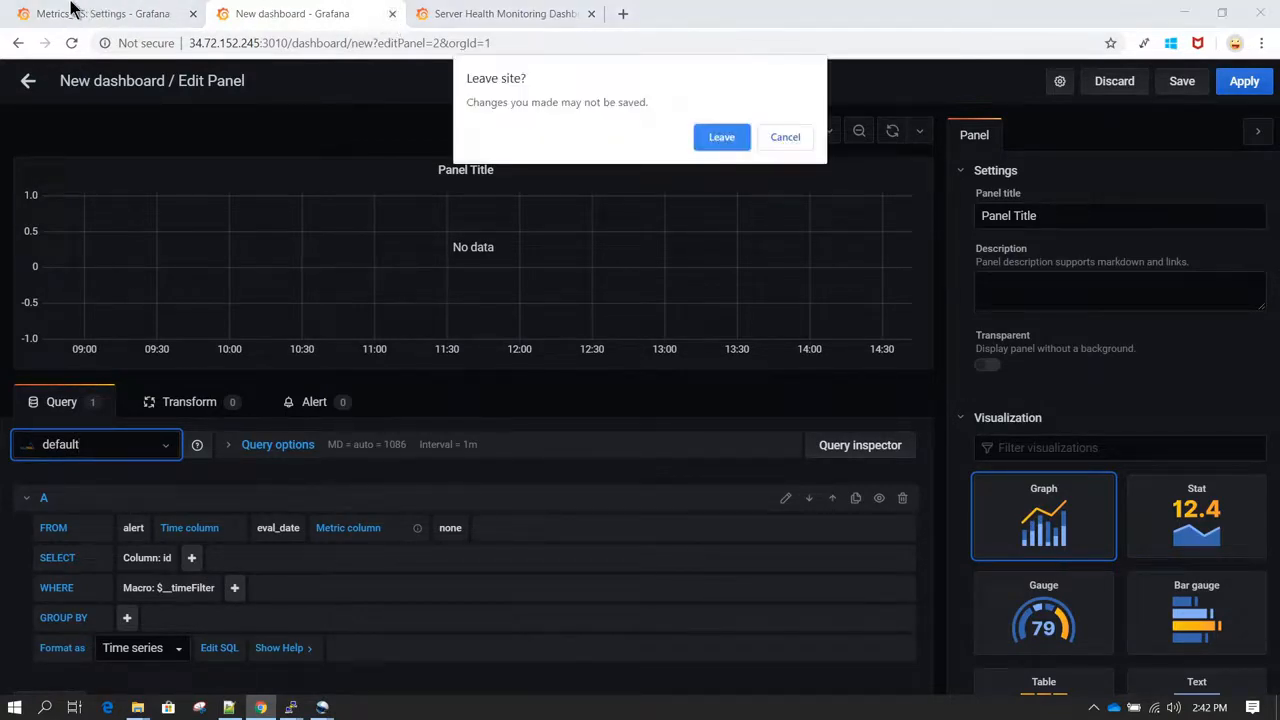
left_click(725, 138)
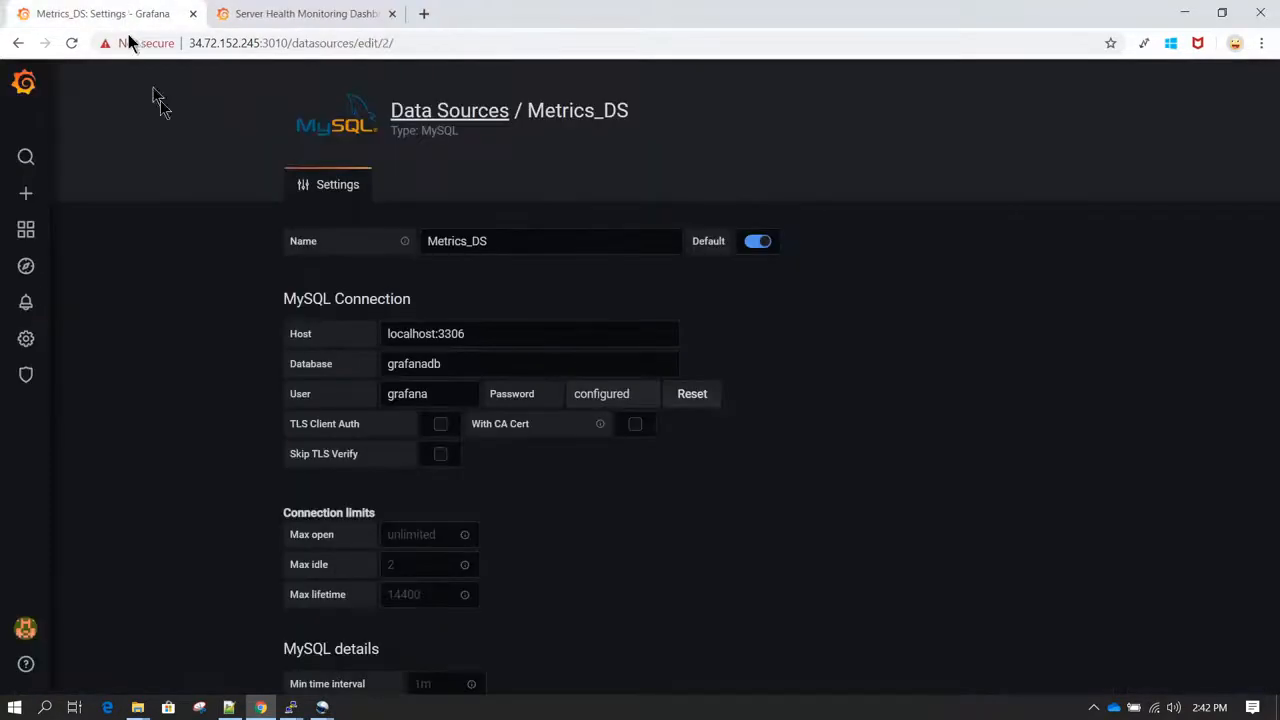
Step: Create a new dashboard in a separate browser tab and add a new panel to it
scroll(206, 303, "down", 5)
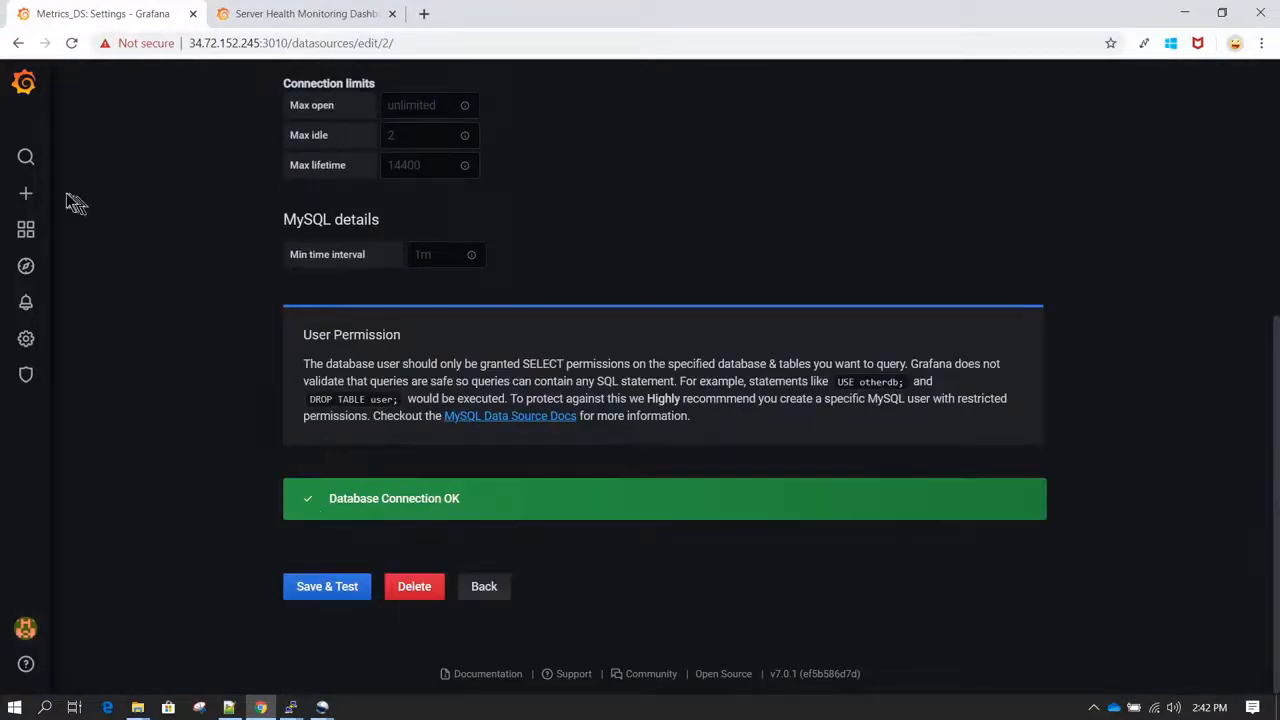
mouse_move(26, 193)
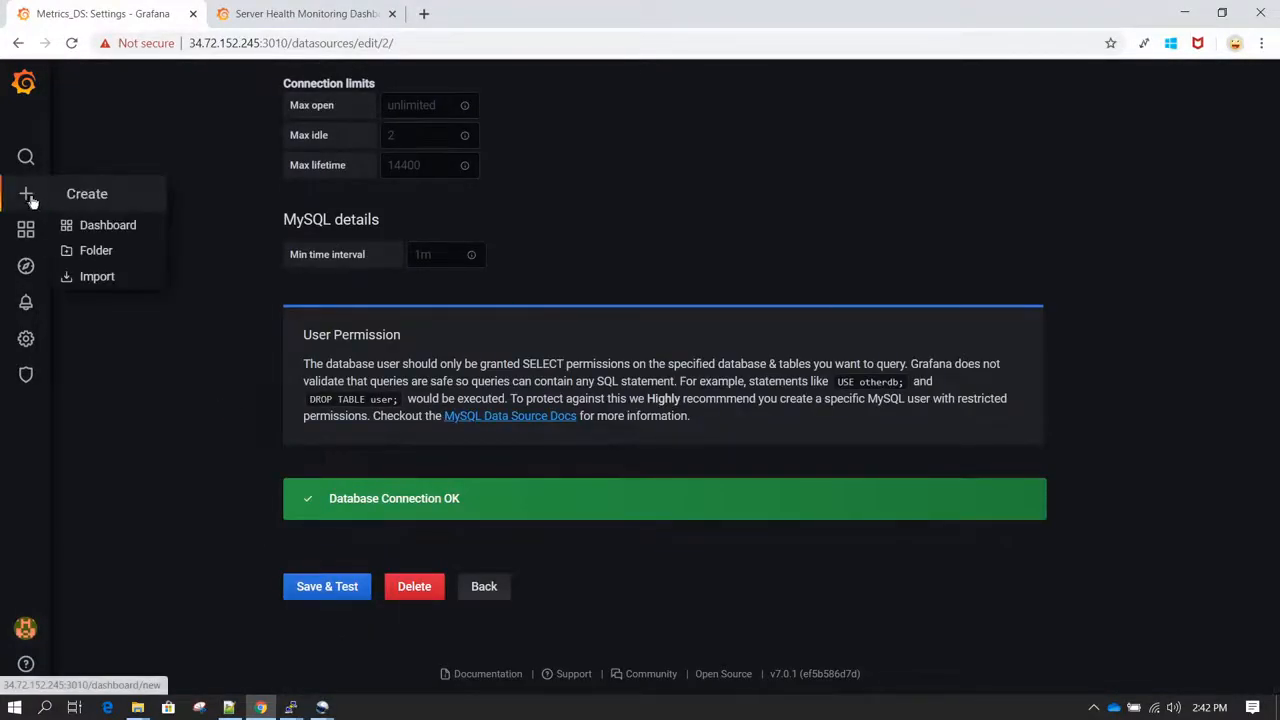
left_click(146, 232)
right_click(146, 233)
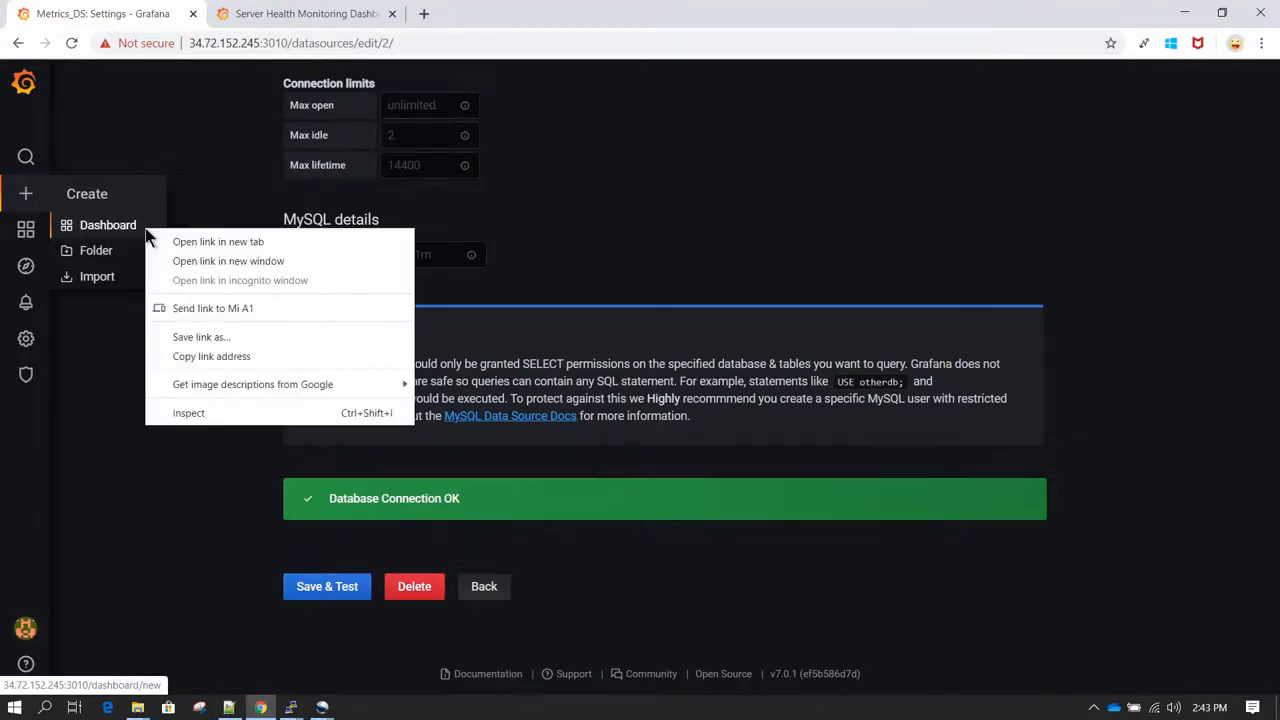
left_click(273, 243)
left_click(277, 12)
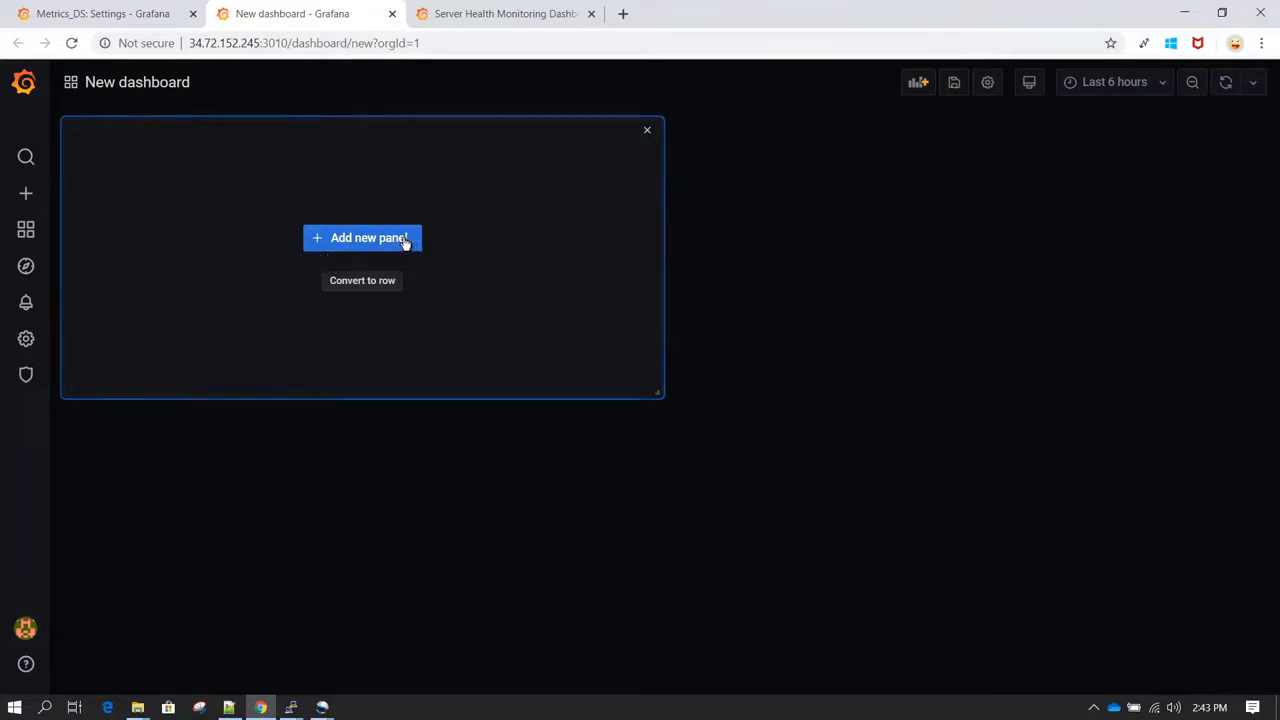
left_click(405, 241)
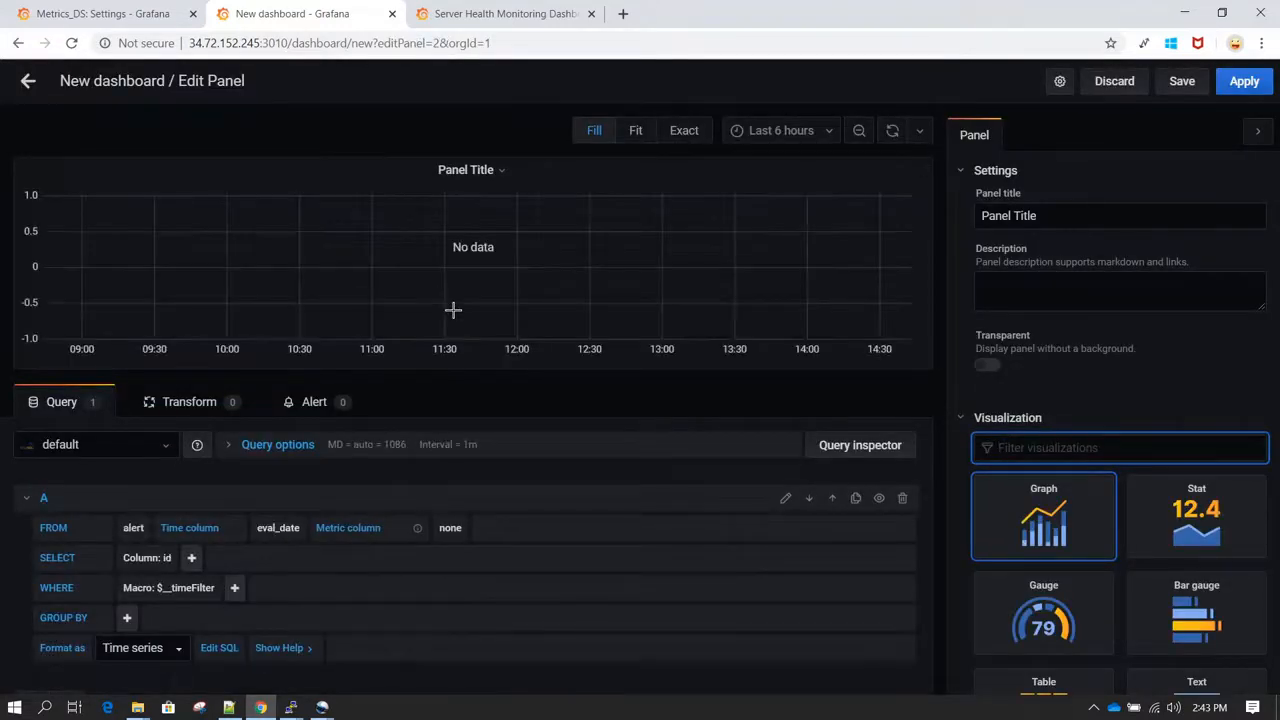
Step: Select Metrics_DS as the data source for the panel's query
left_click(165, 455)
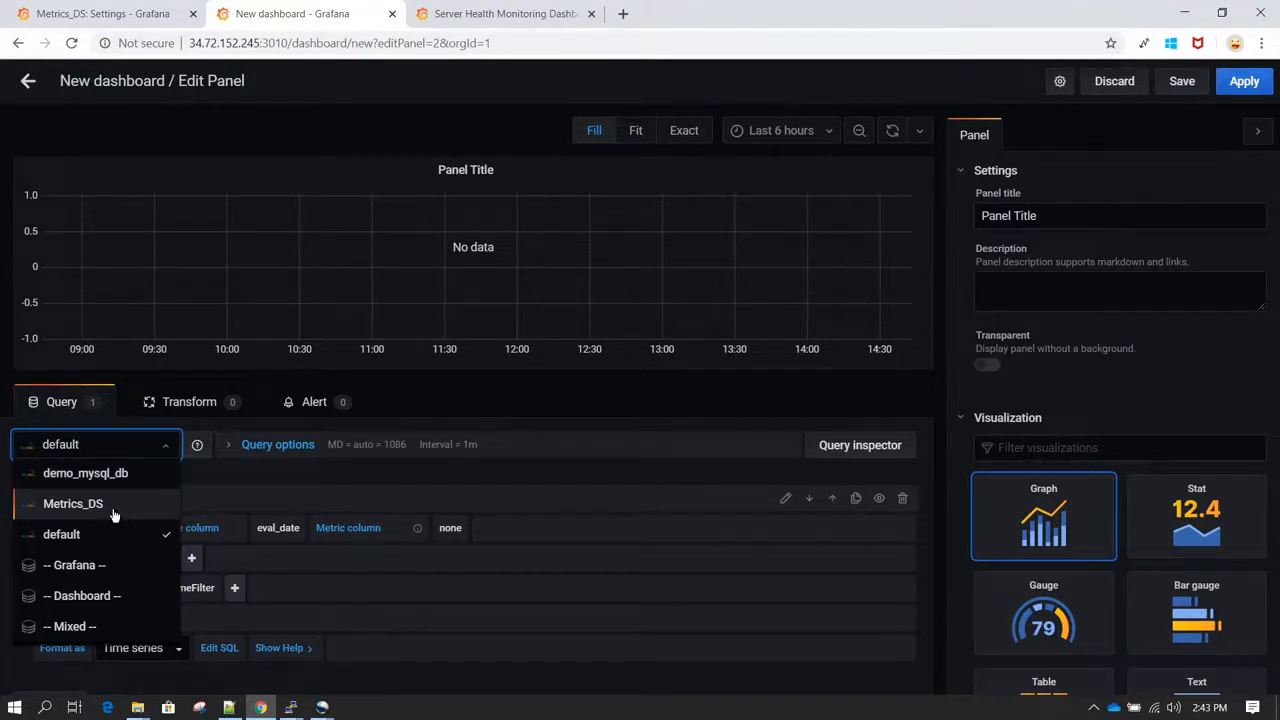
left_click(146, 506)
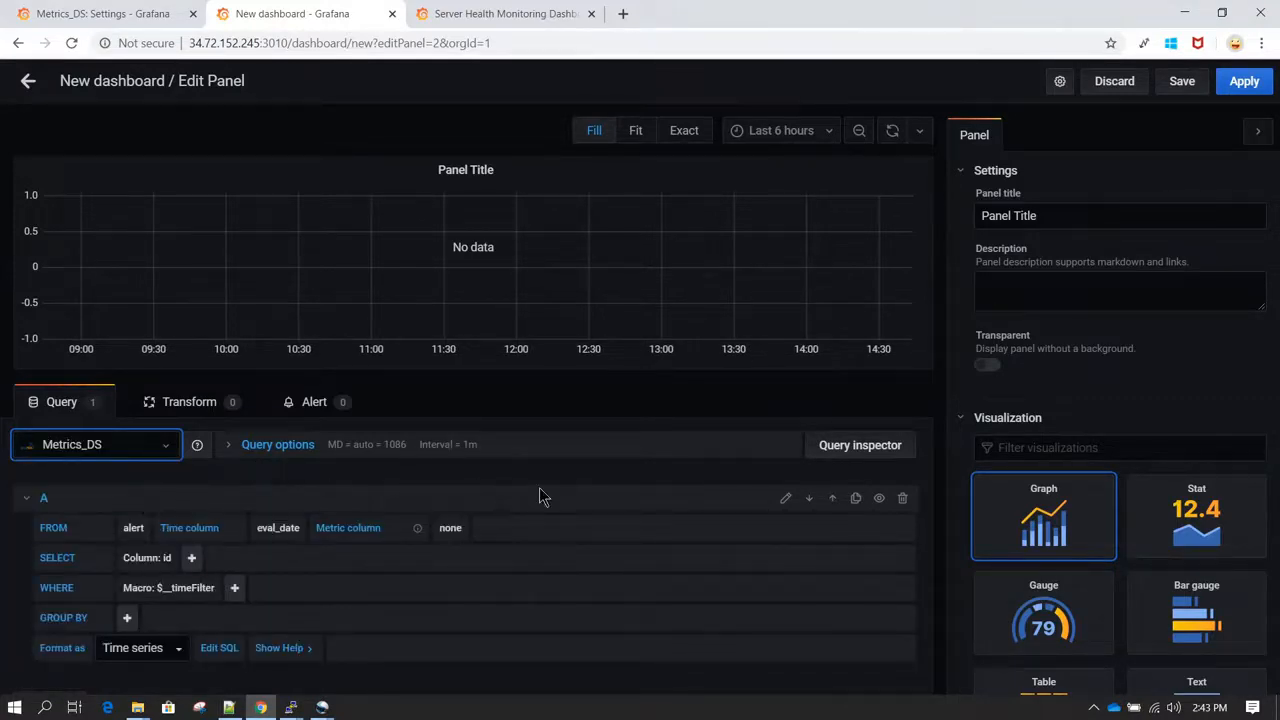
scroll(543, 494, "down", 1)
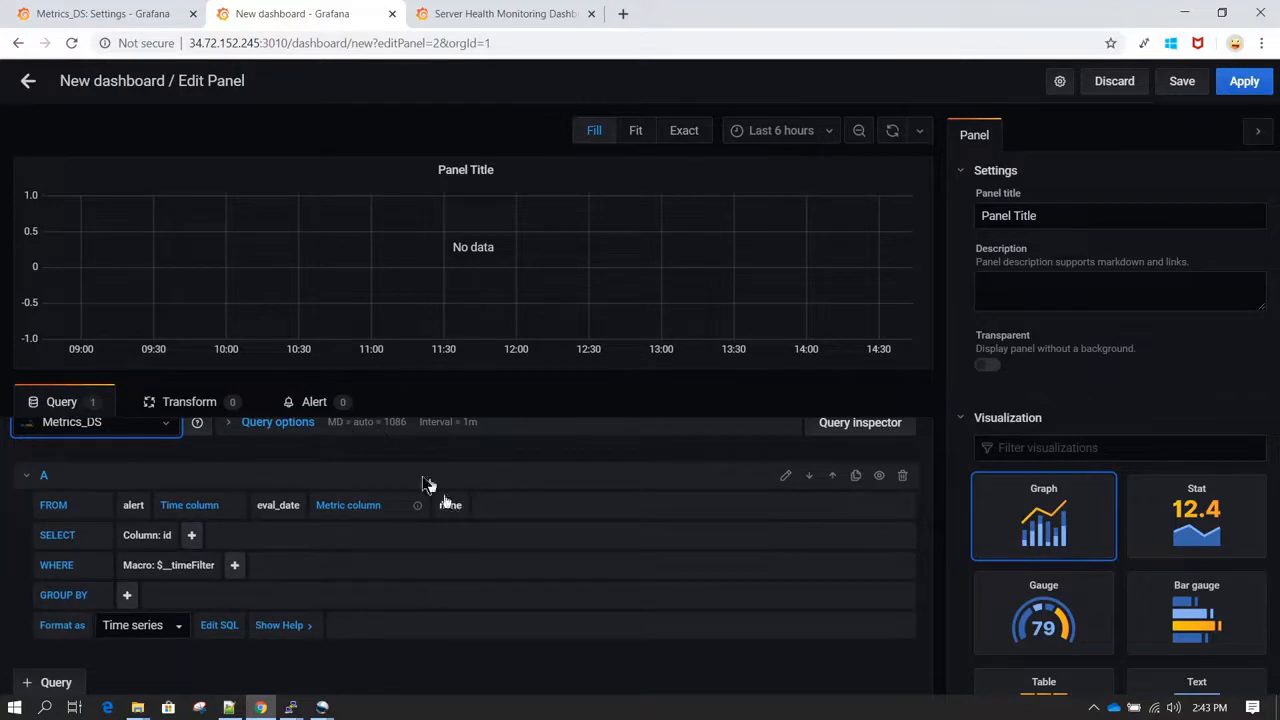
scroll(378, 565, "up", 1)
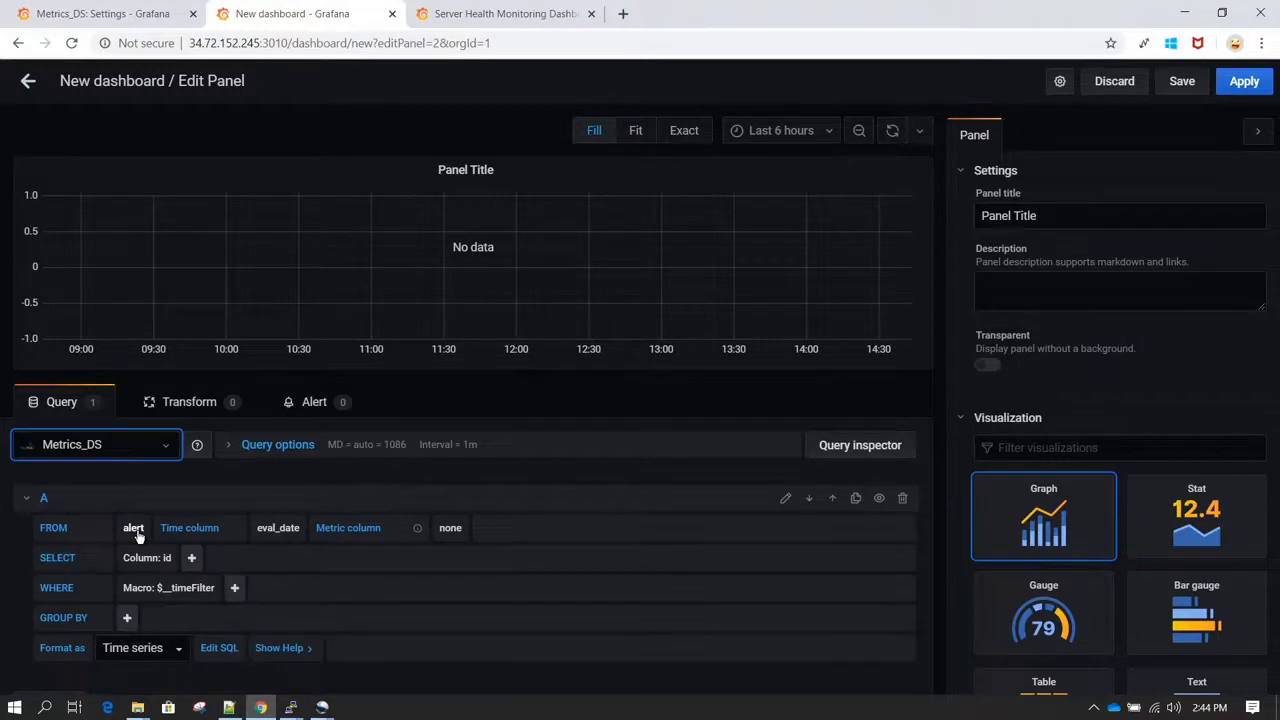
Step: Switch to the MySQL terminal session to check the metrics table's name and columns, and return to the Grafana panel editor
mouse_move(290, 705)
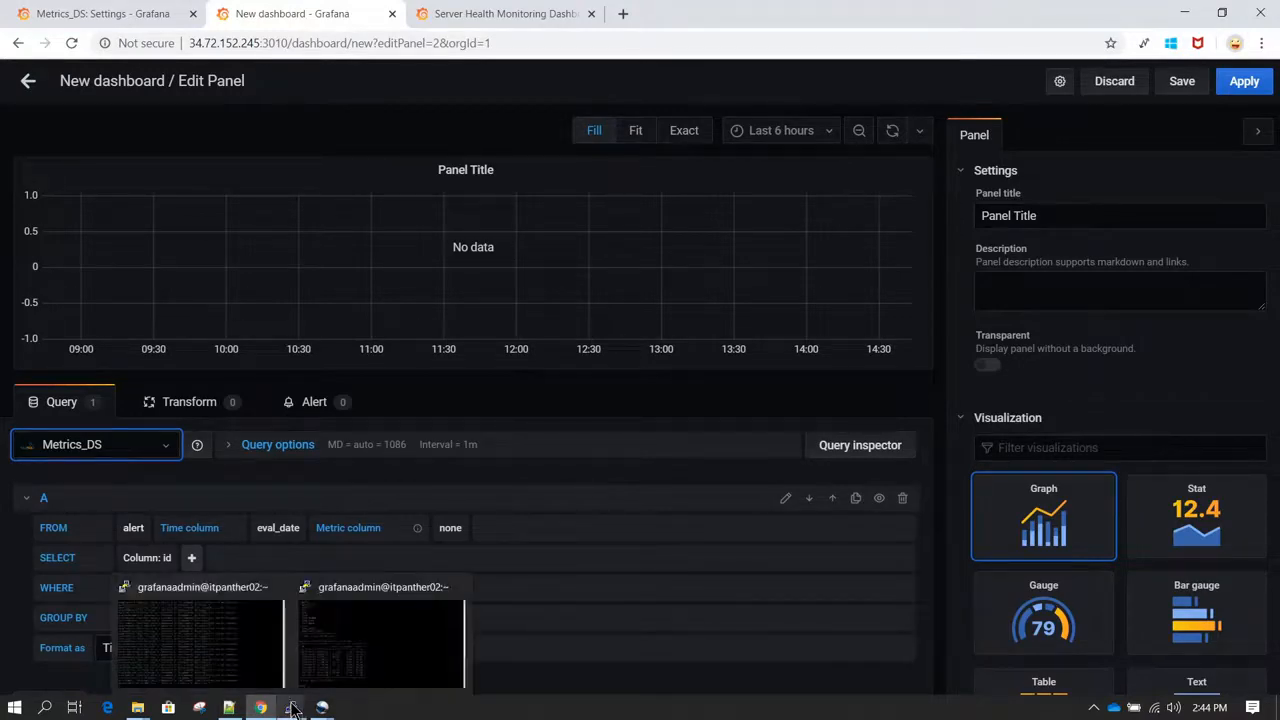
left_click(341, 660)
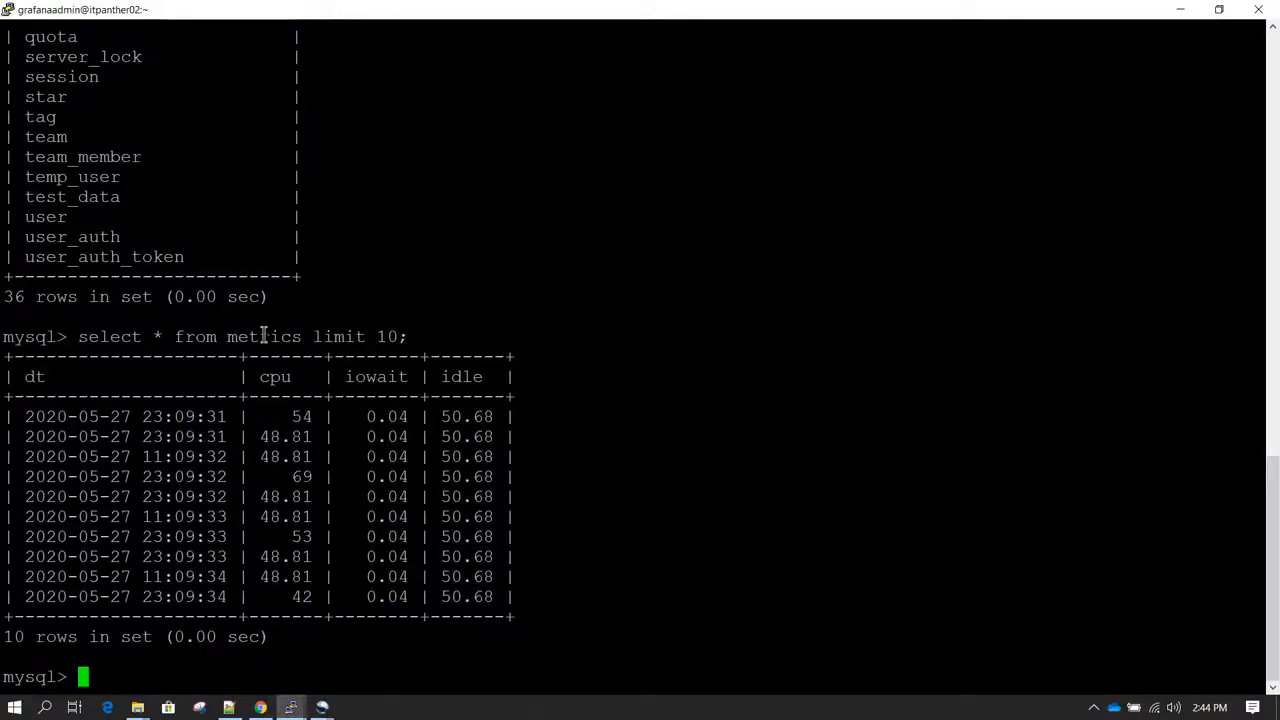
mouse_move(262, 708)
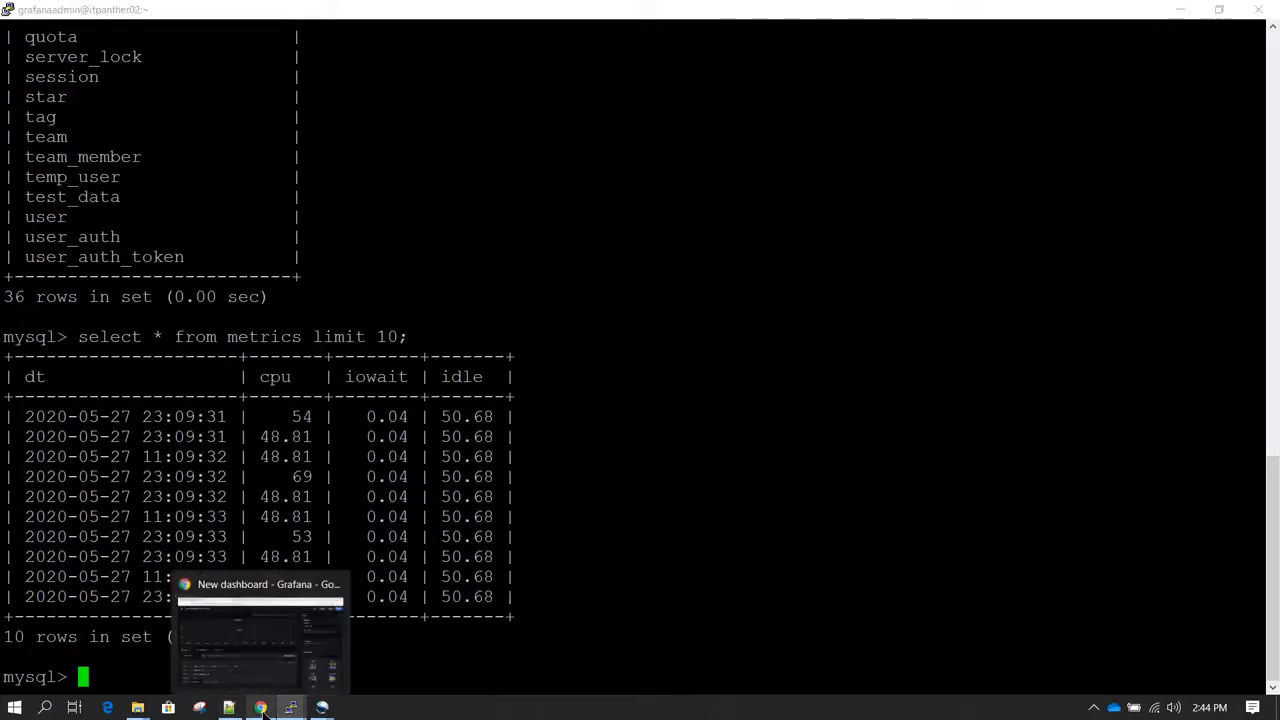
left_click(256, 600)
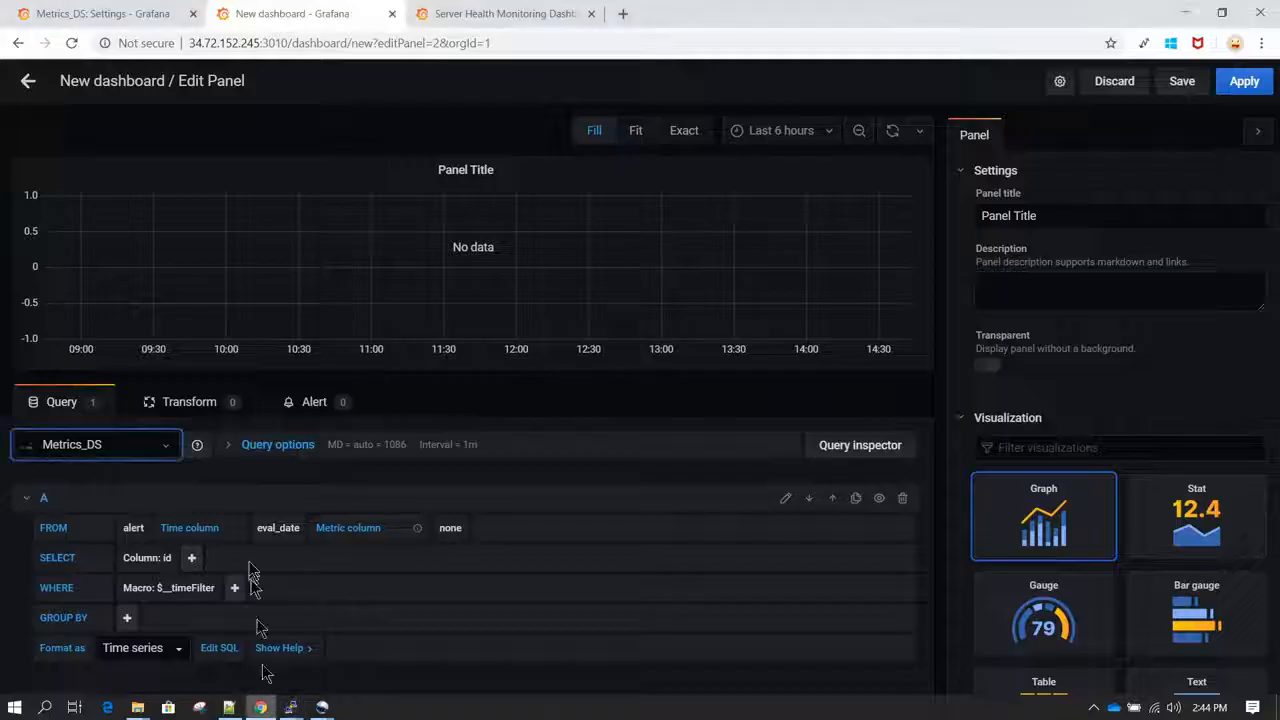
Step: Set the metrics table as the source table of query A
left_click(134, 528)
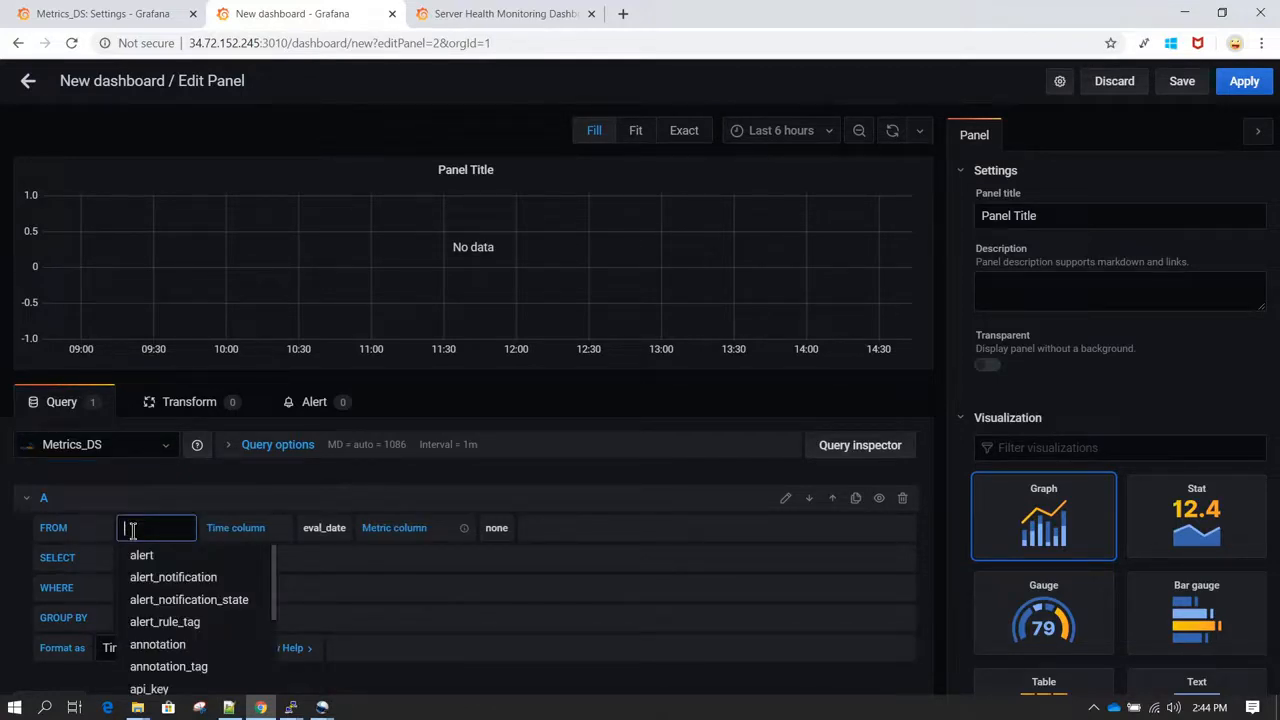
type("met")
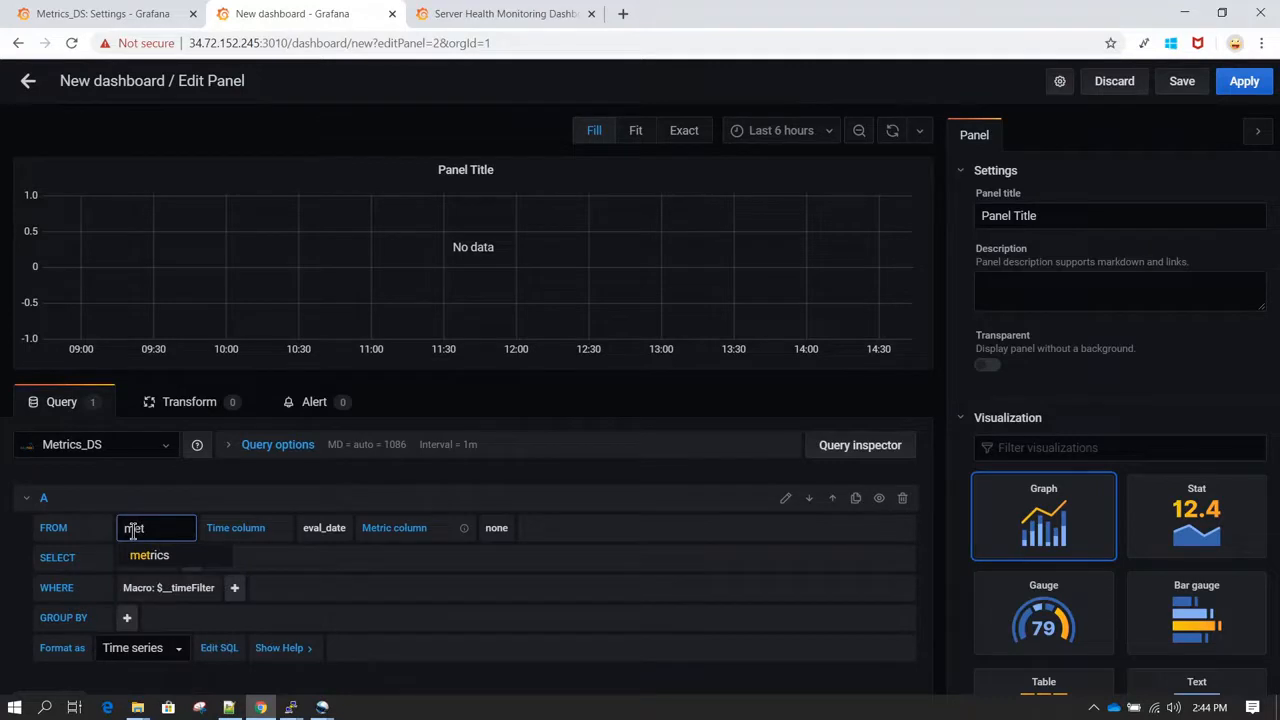
left_click(208, 557)
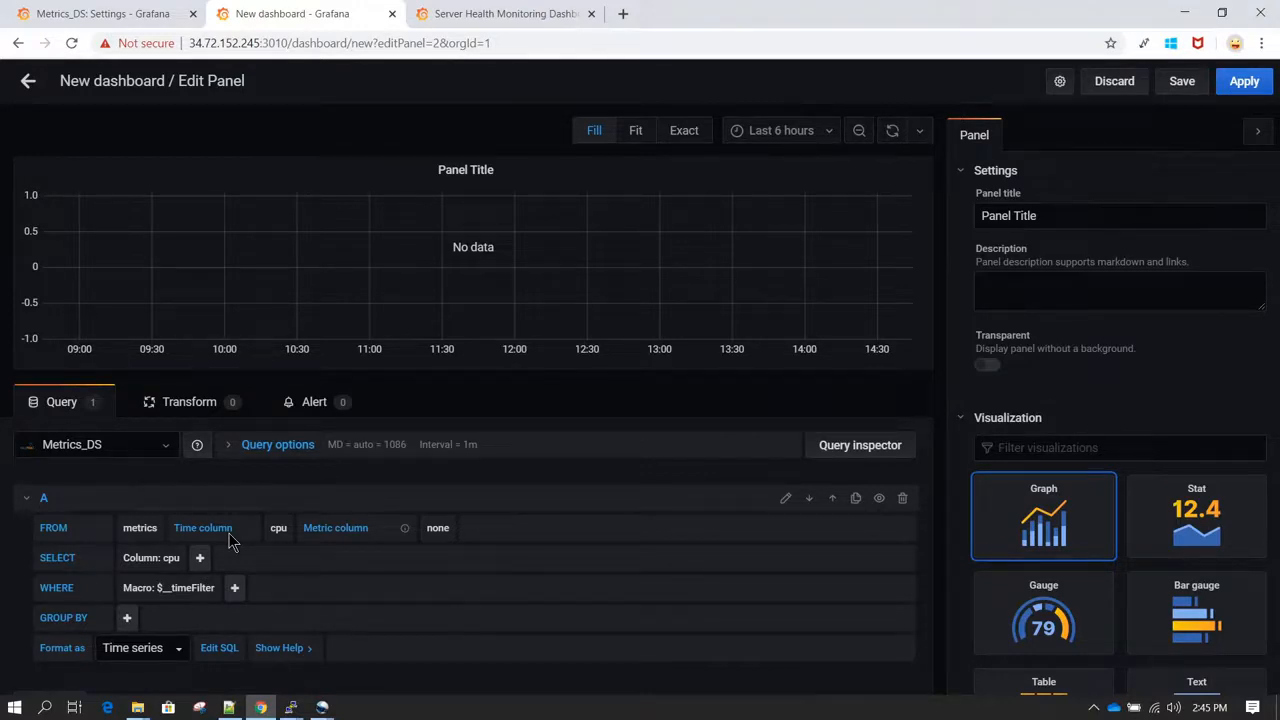
Step: Check the metrics table's columns in the MySQL terminal session, and set the Grafana query's time column to dt
left_click(289, 704)
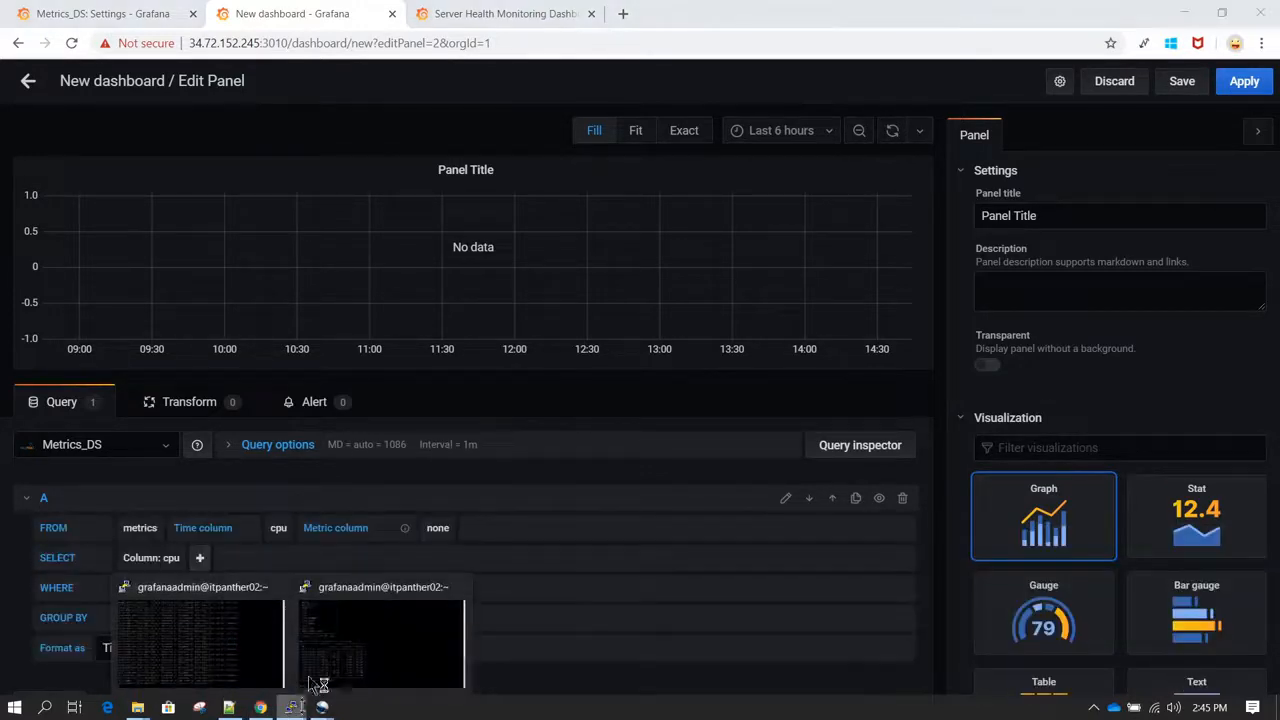
left_click(318, 682)
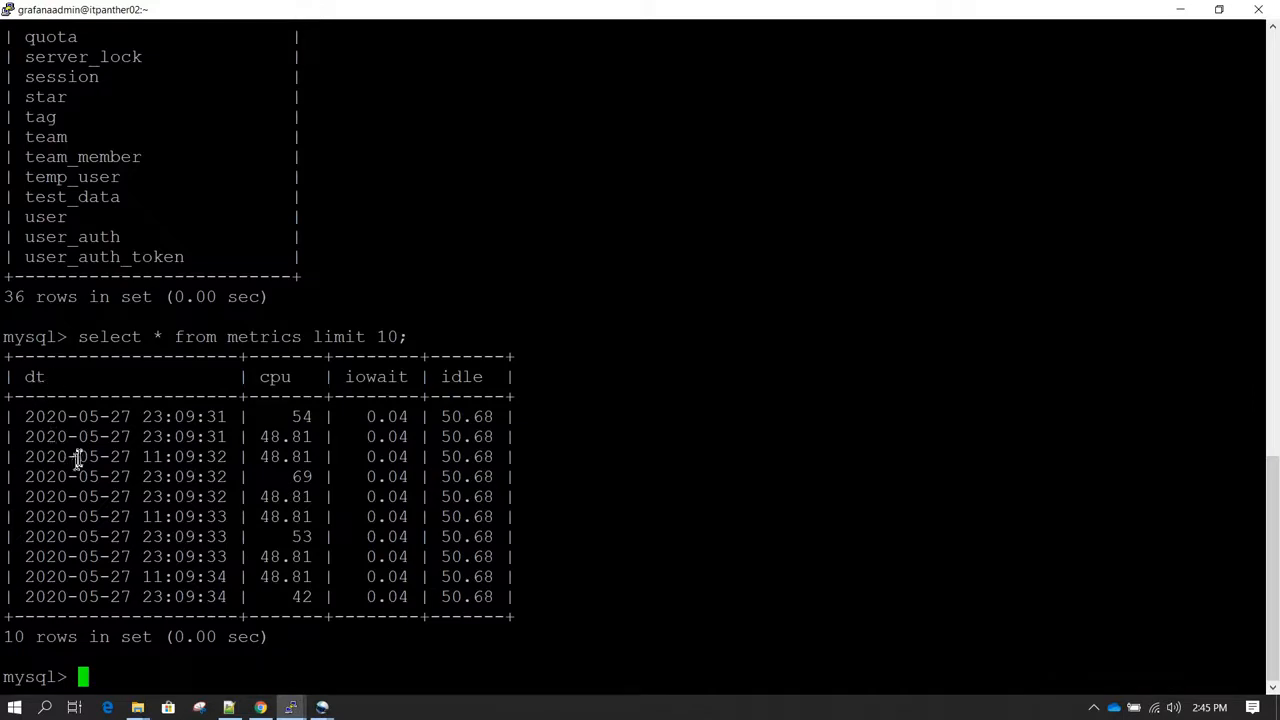
left_click(260, 707)
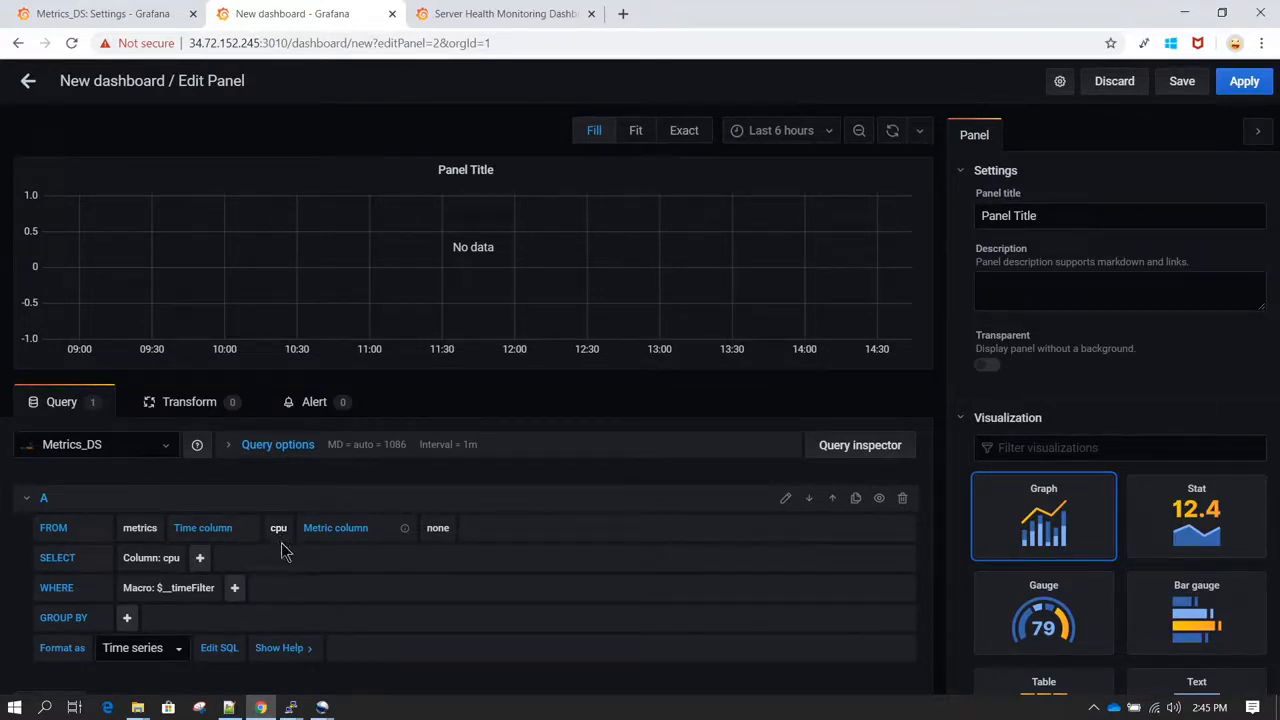
left_click(291, 707)
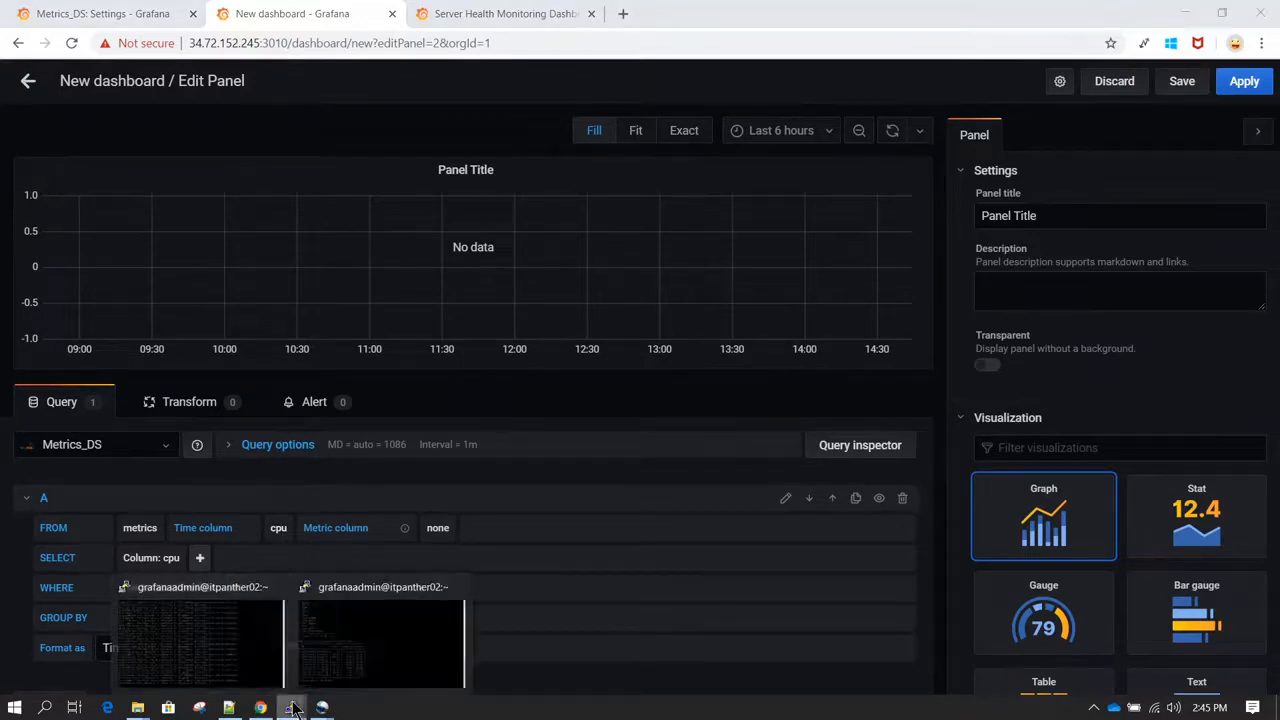
left_click(347, 632)
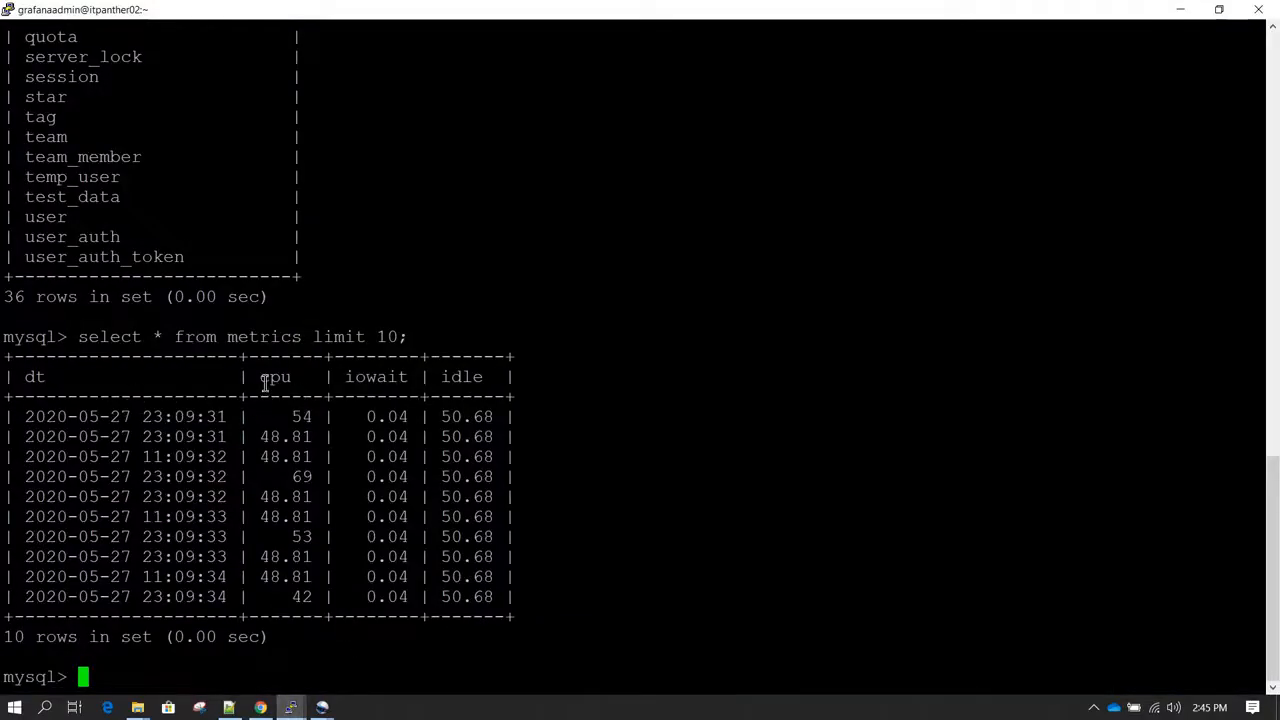
double_click(266, 377)
left_click(295, 373)
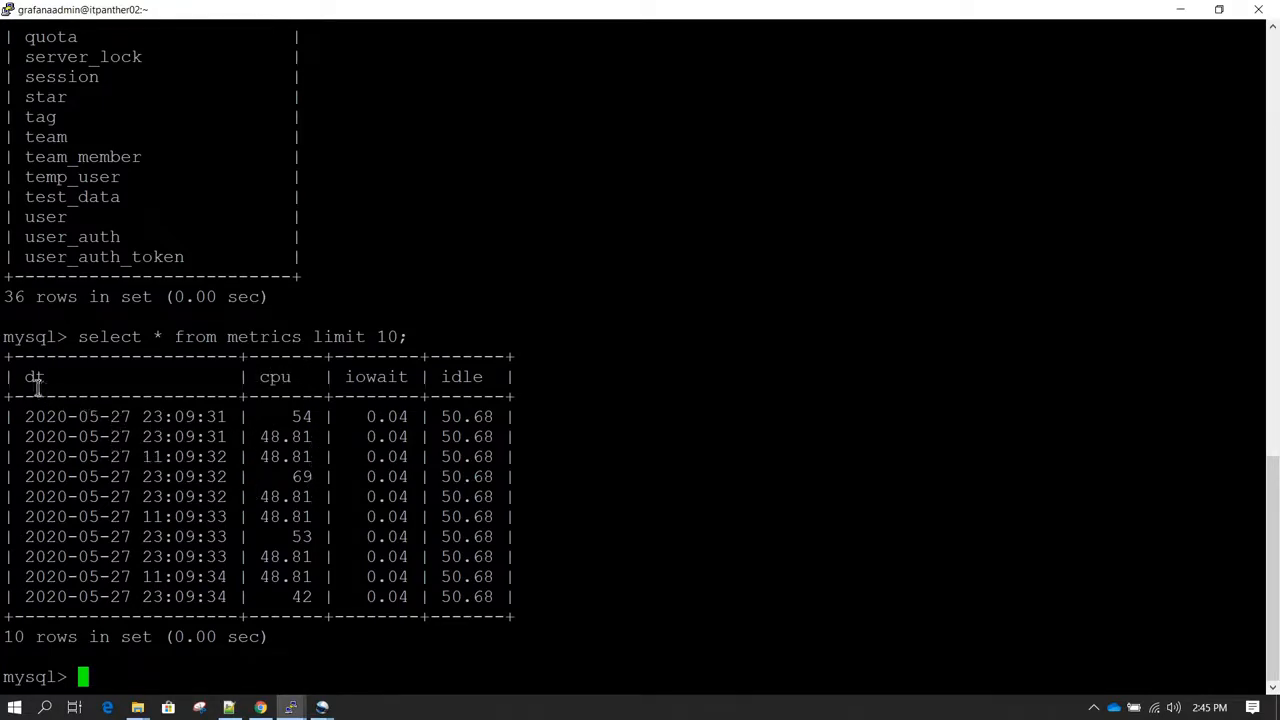
left_click(260, 707)
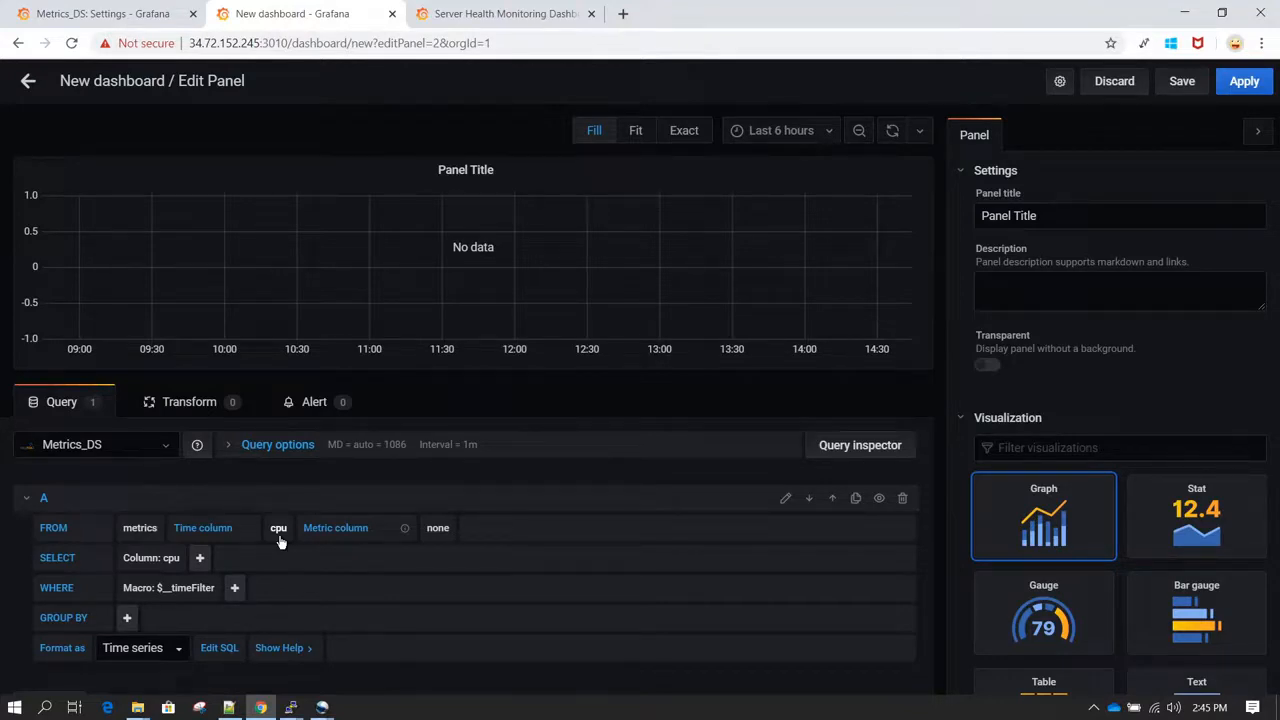
left_click(279, 531)
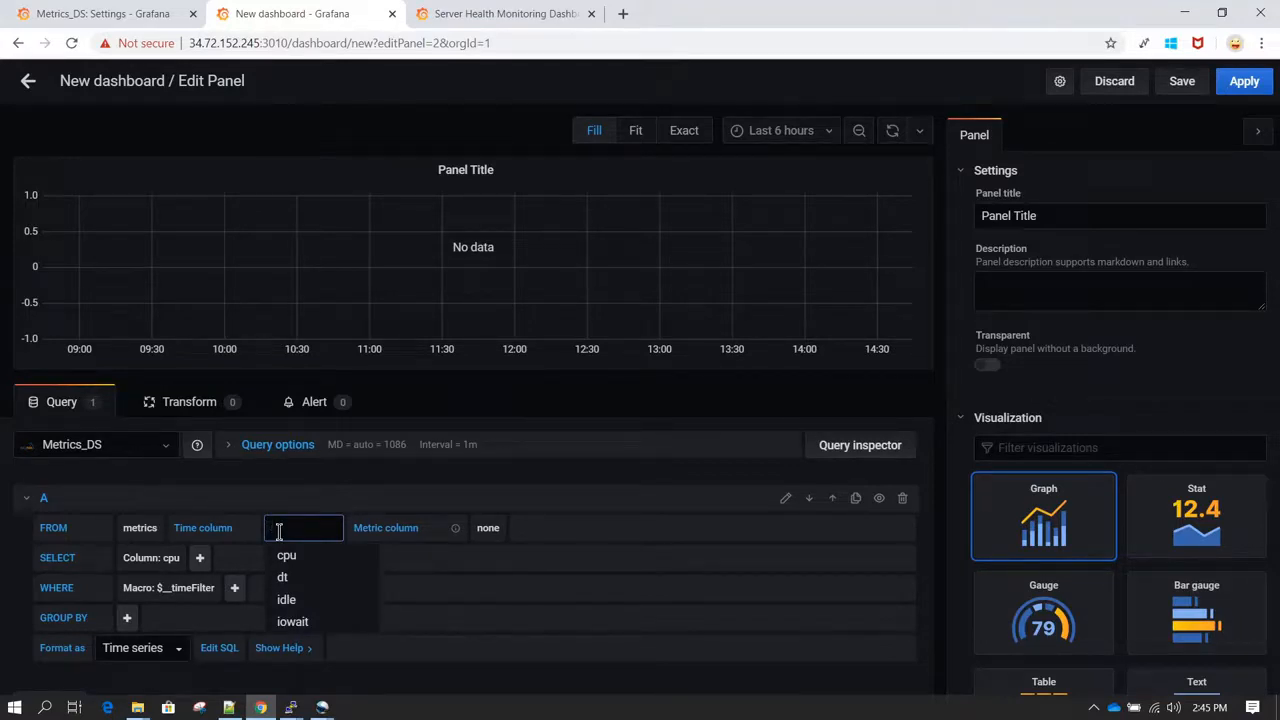
left_click(308, 582)
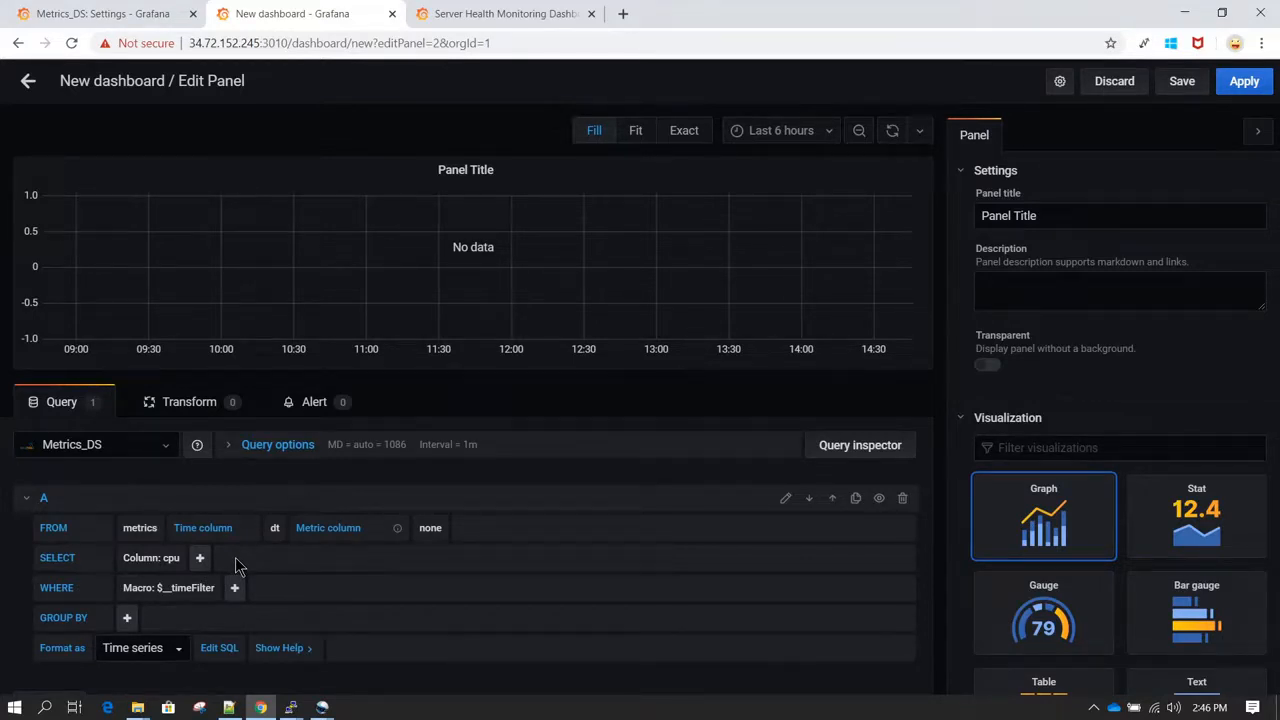
Step: Compare the selectable value columns with the table in the MySQL terminal, and choose cpu as the query's selected column in Grafana
left_click(173, 560)
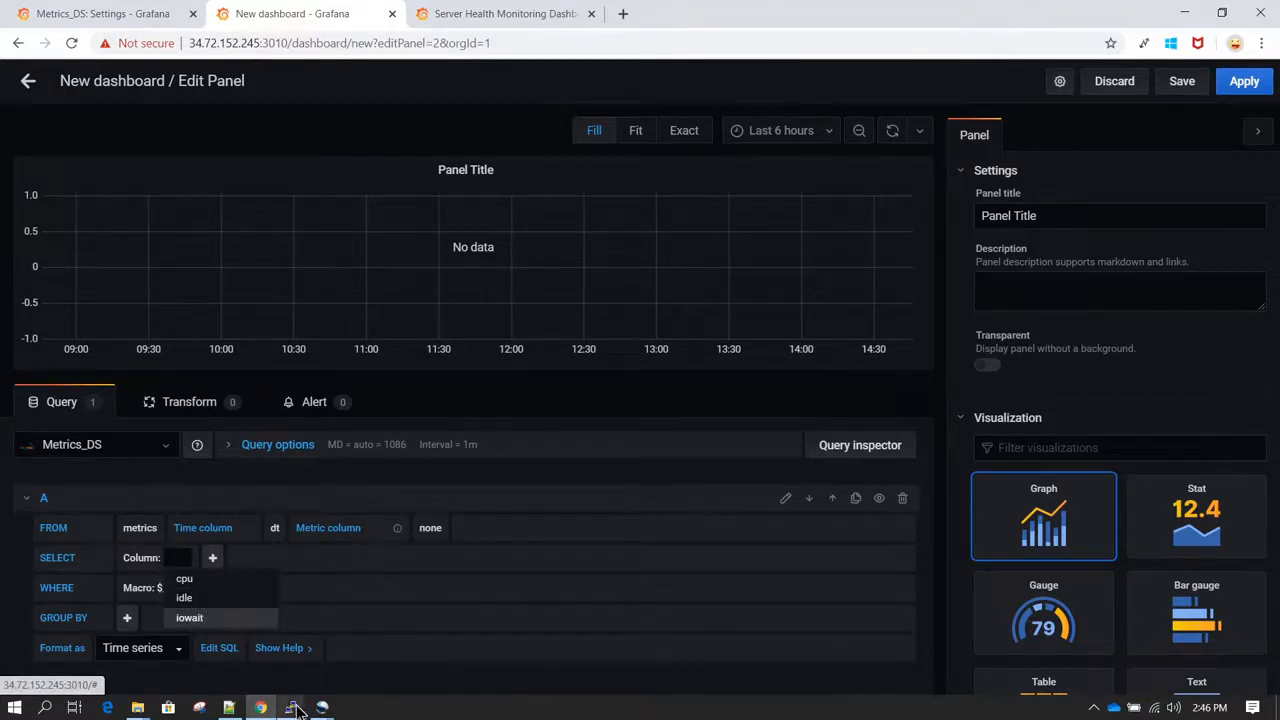
left_click(291, 707)
left_click(355, 660)
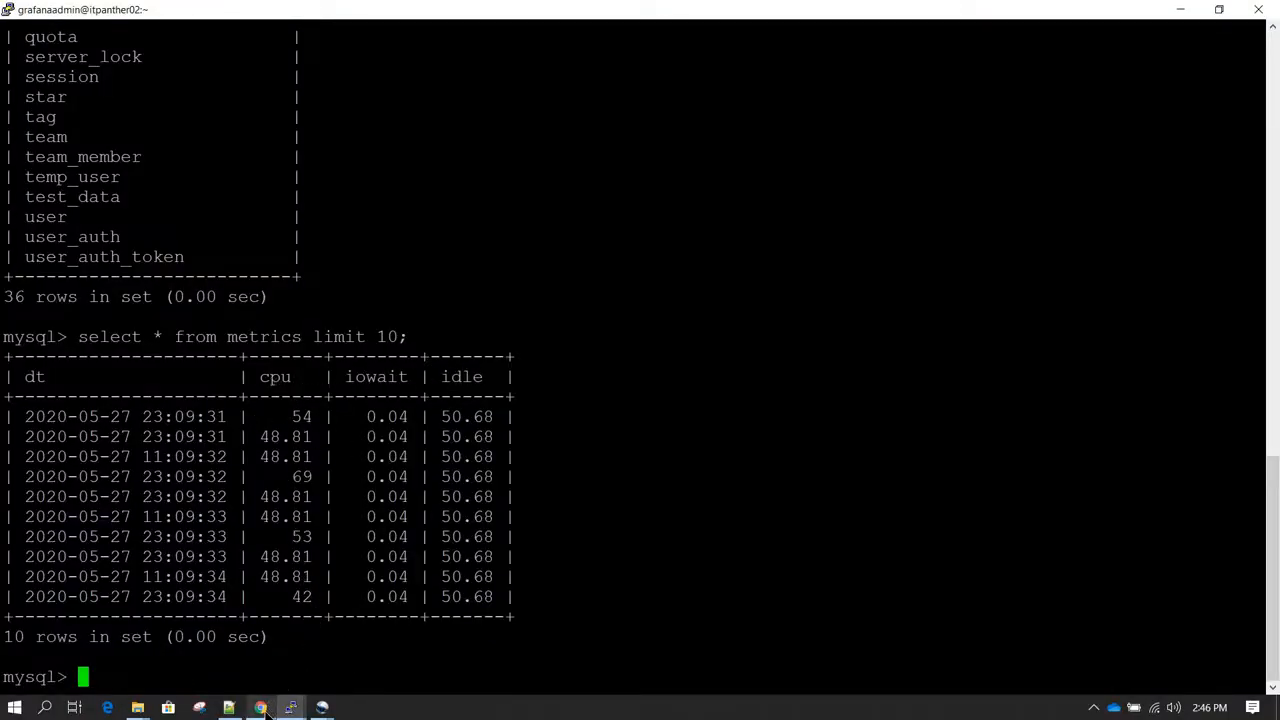
left_click(208, 597)
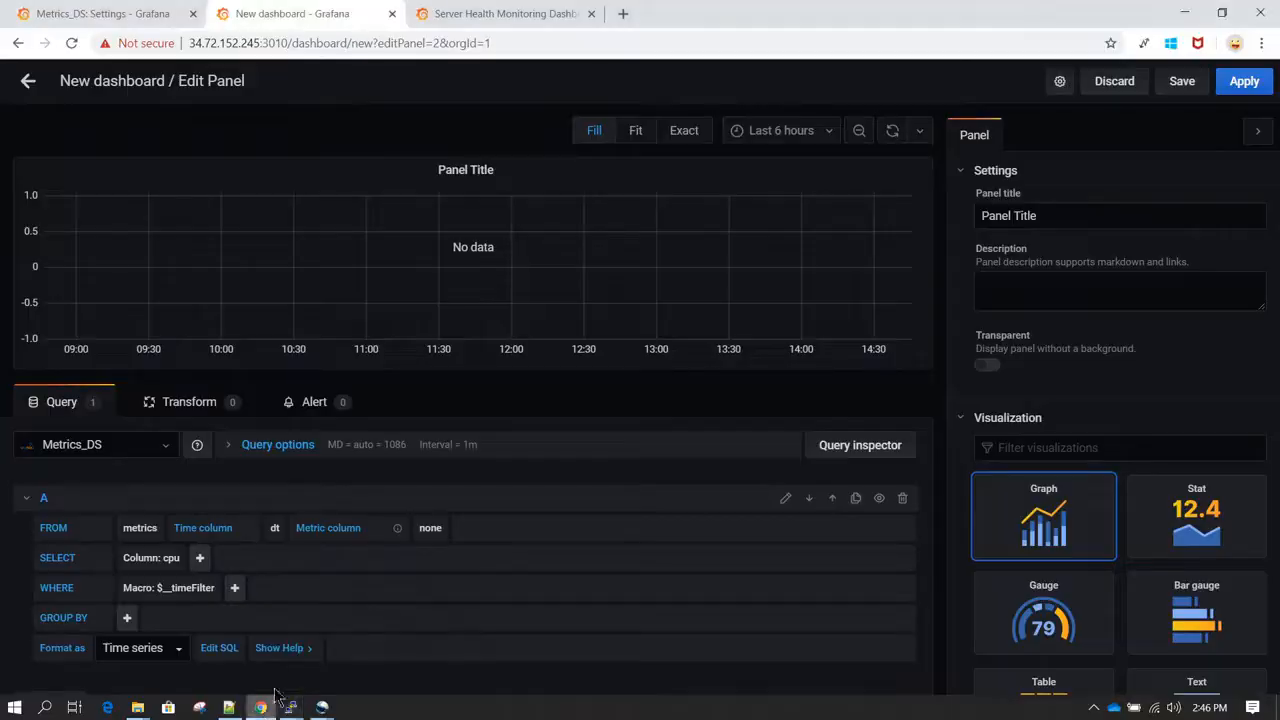
left_click(172, 560)
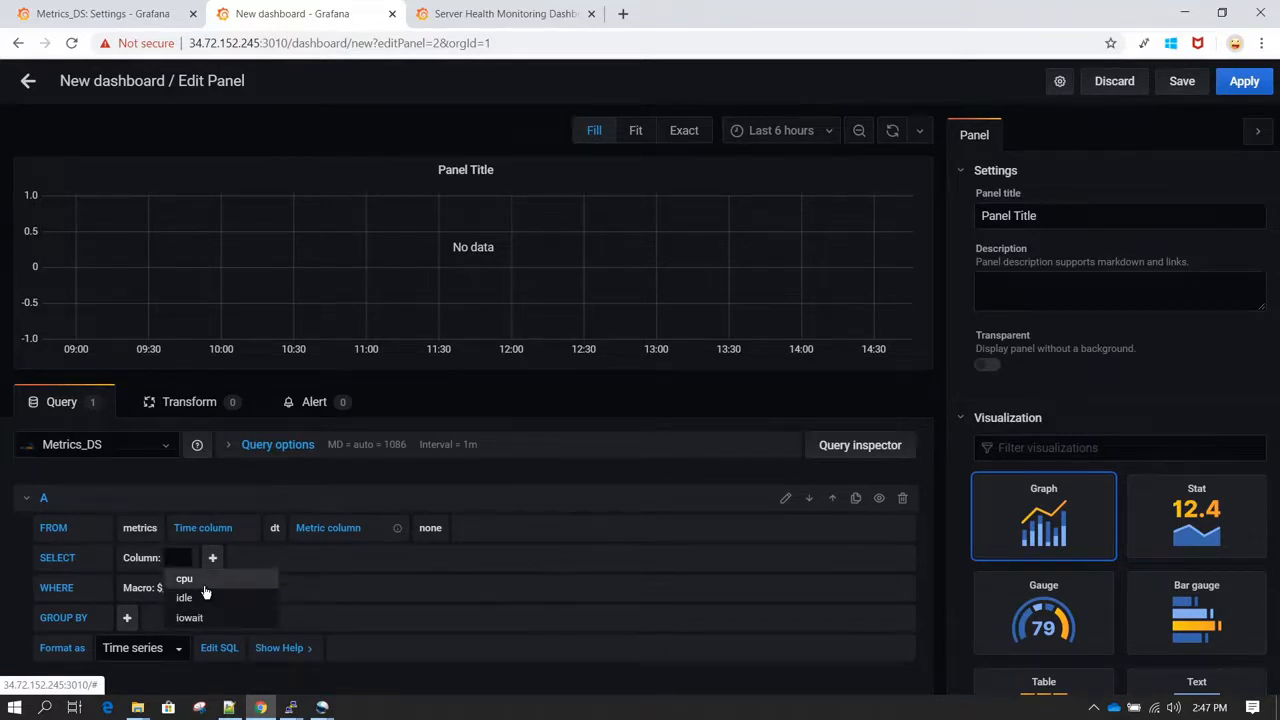
left_click(208, 579)
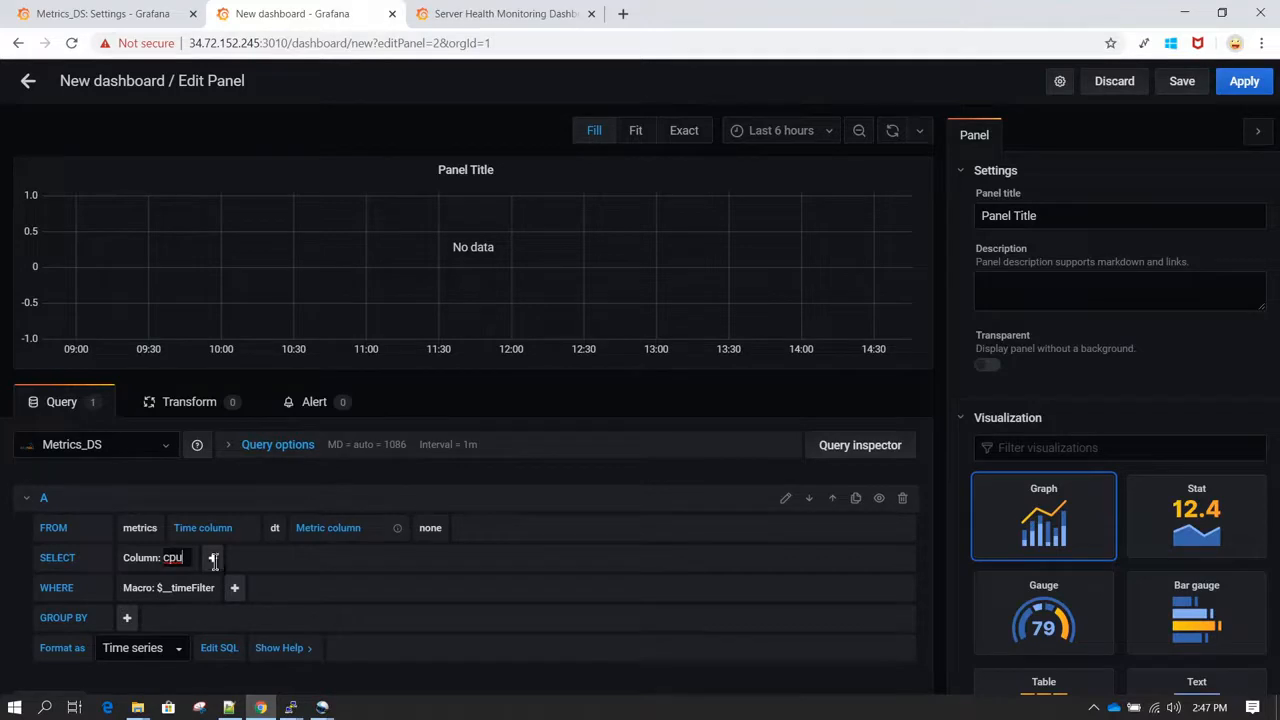
Step: Add the Maximum aggregate function to the selected cpu column
left_click(213, 561)
mouse_move(279, 588)
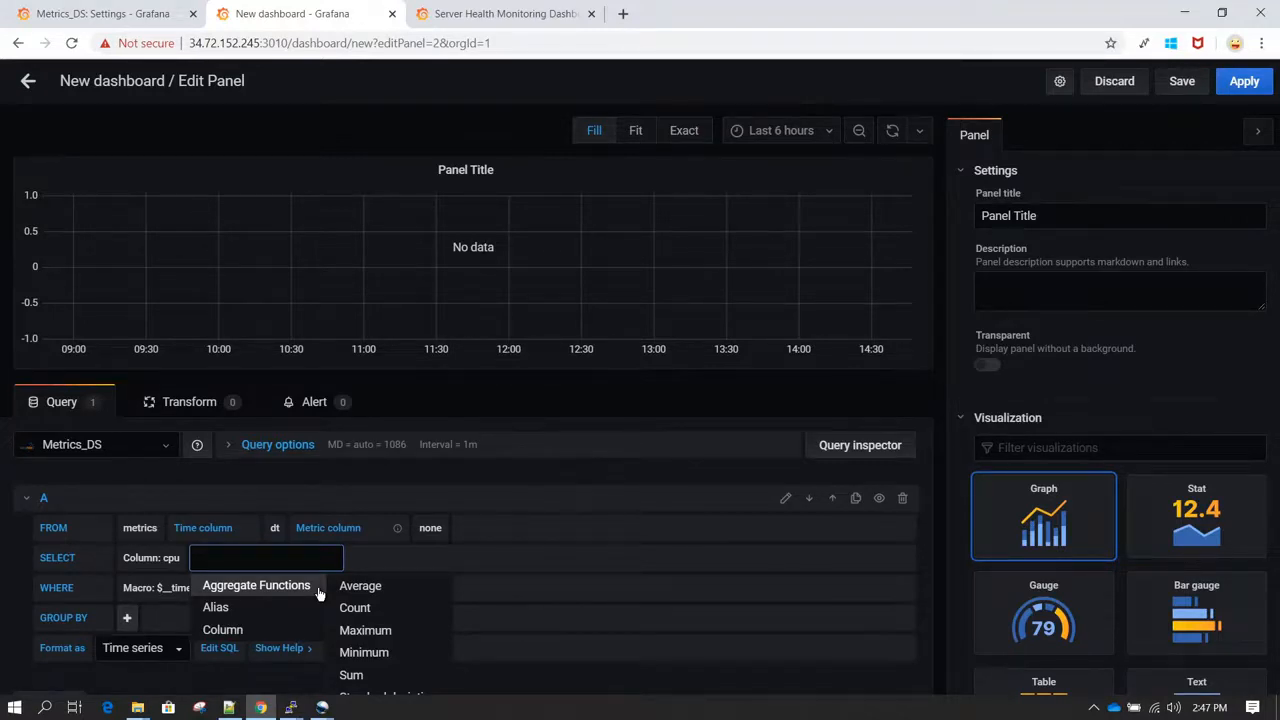
scroll(318, 594, "down", 1)
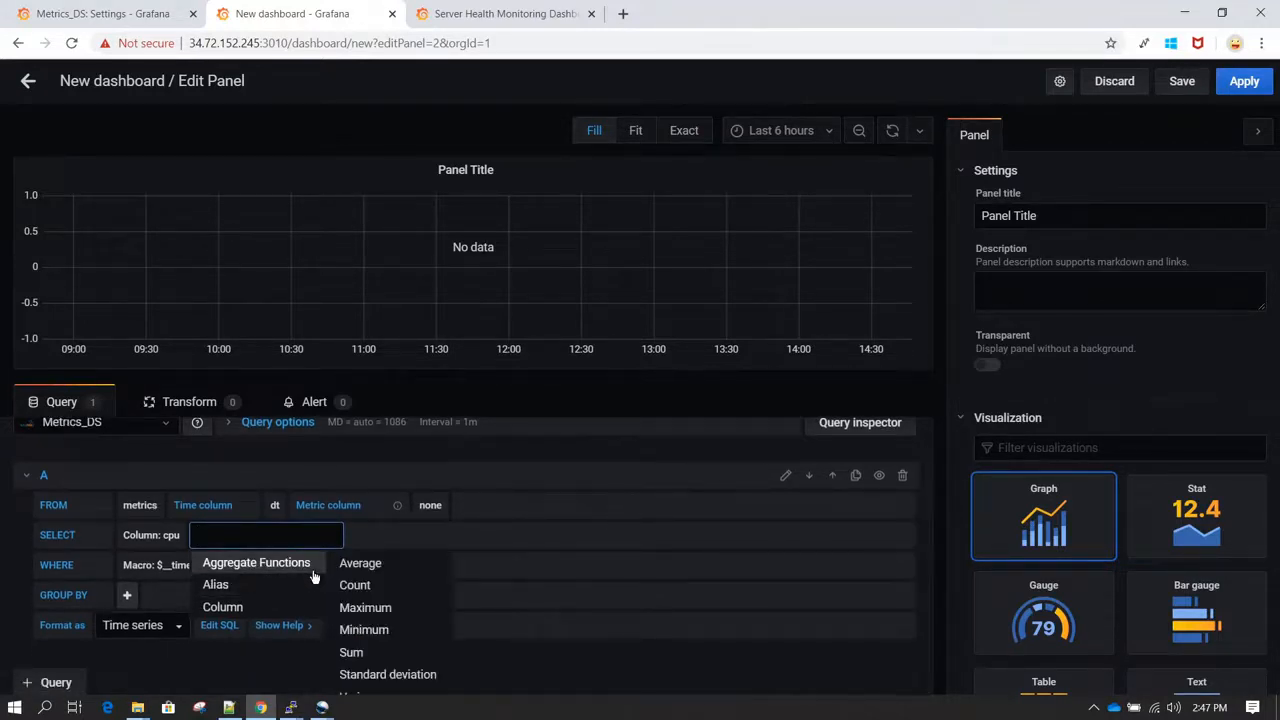
left_click(390, 611)
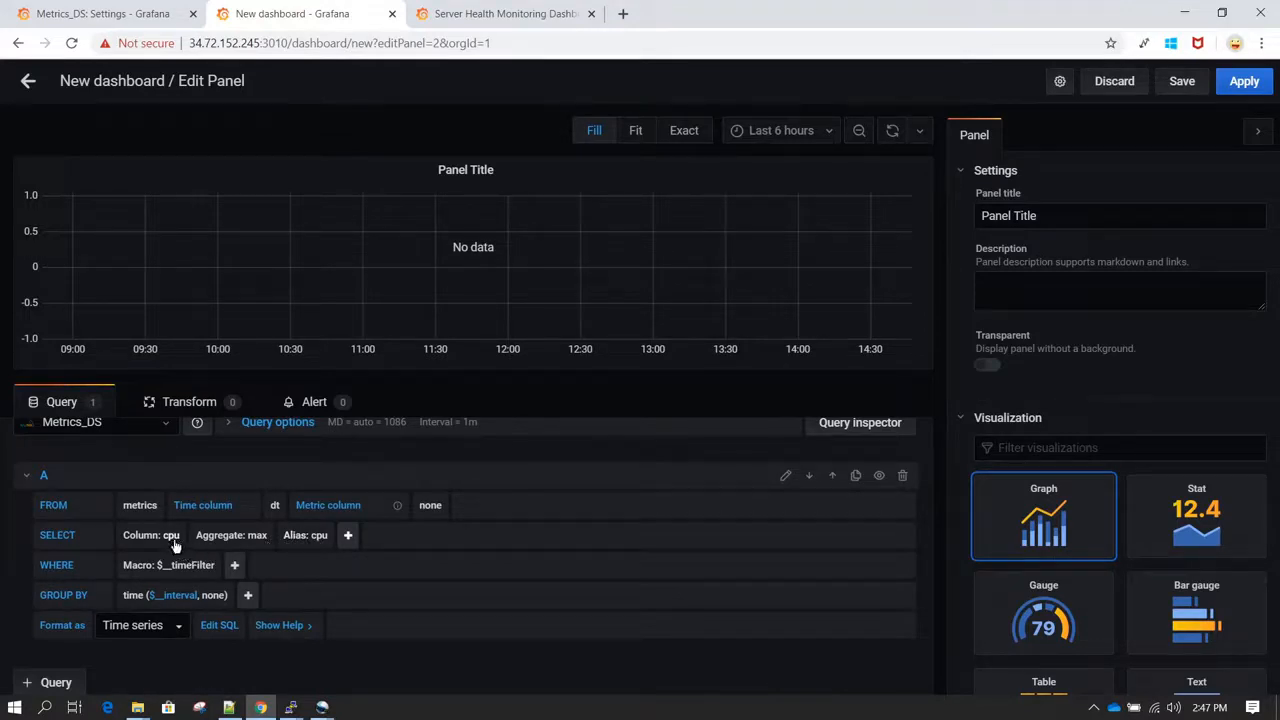
Step: Change the alias of the aggregated cpu column to max_cpu
left_click(324, 539)
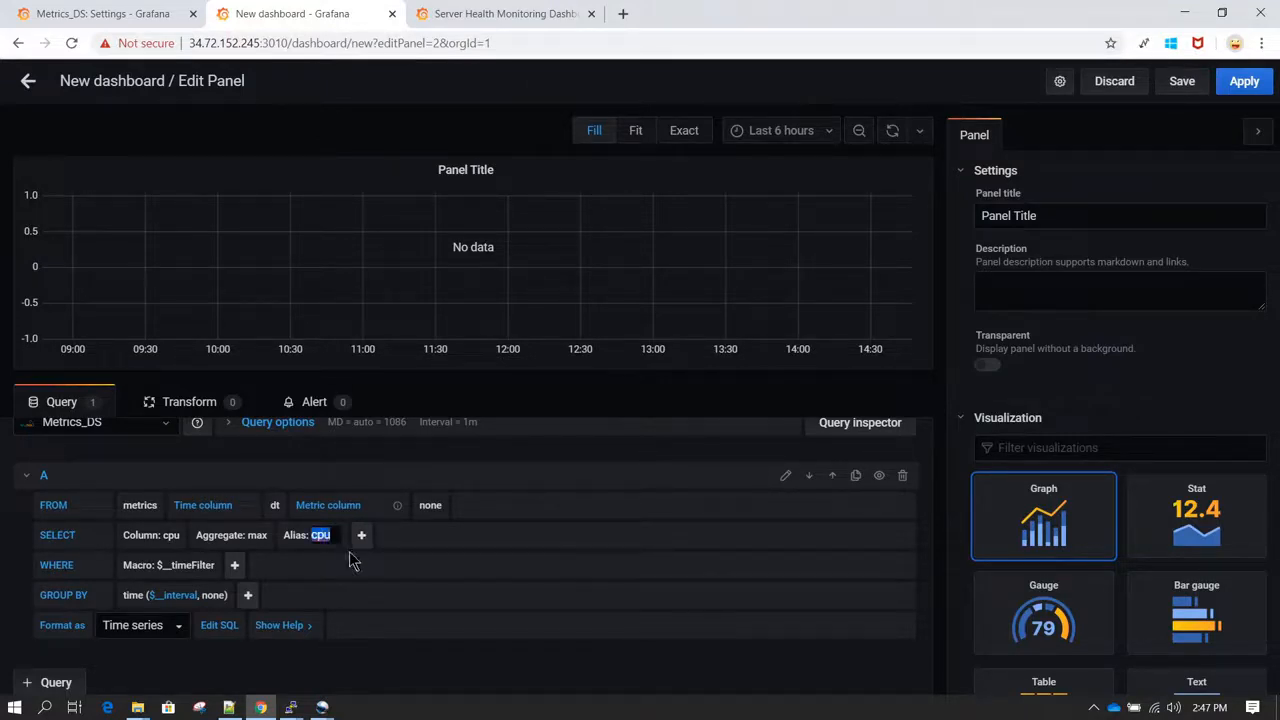
key("Home")
type("max_")
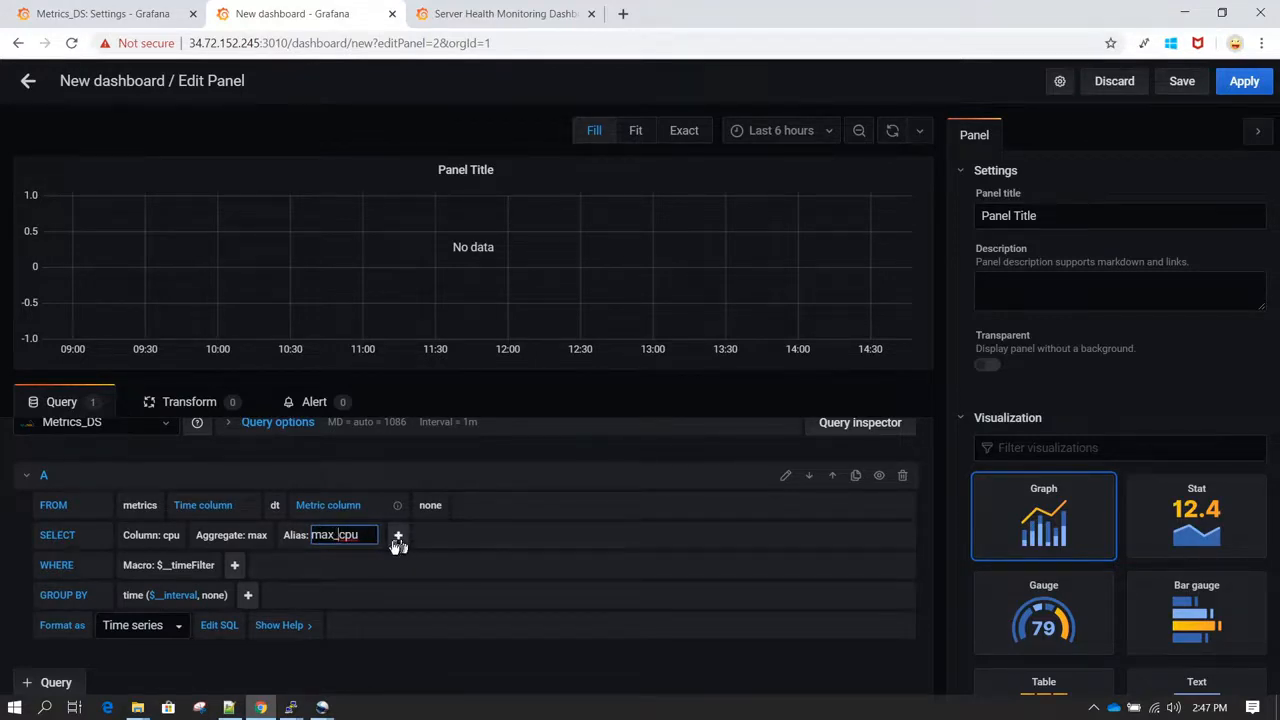
left_click(393, 543)
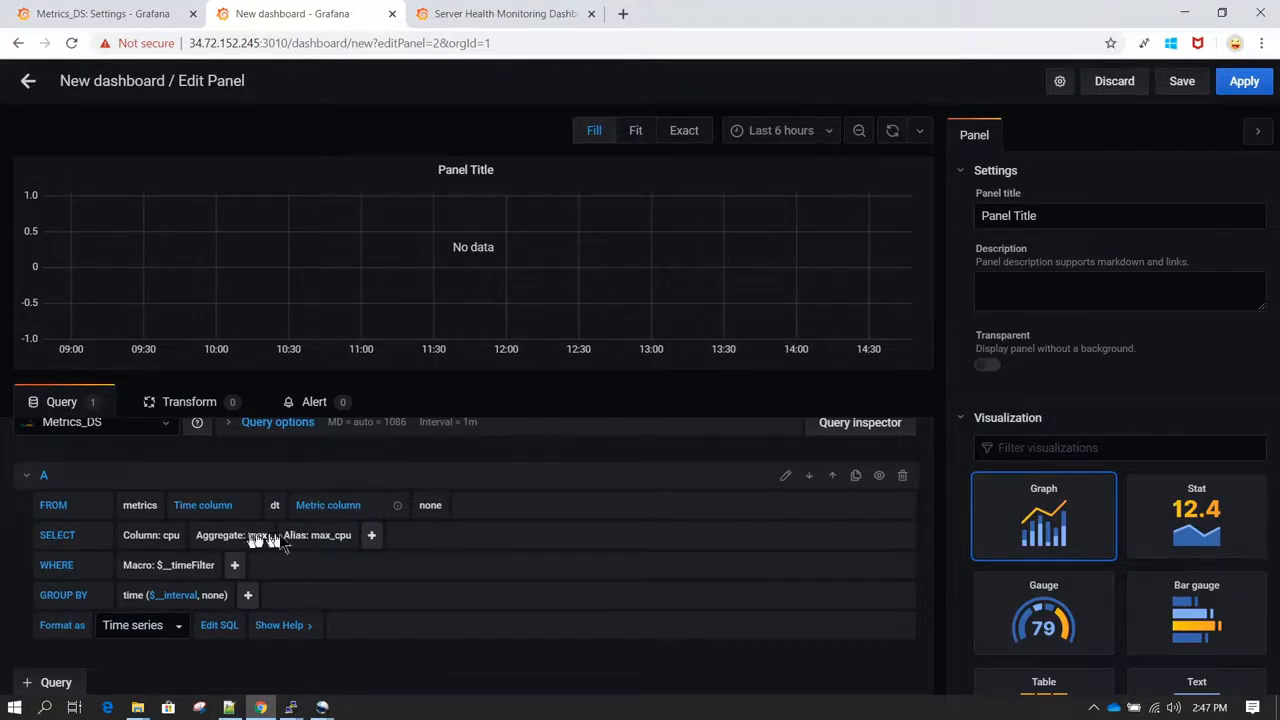
Step: Add a second selected column to the query and set it to idle
left_click(372, 538)
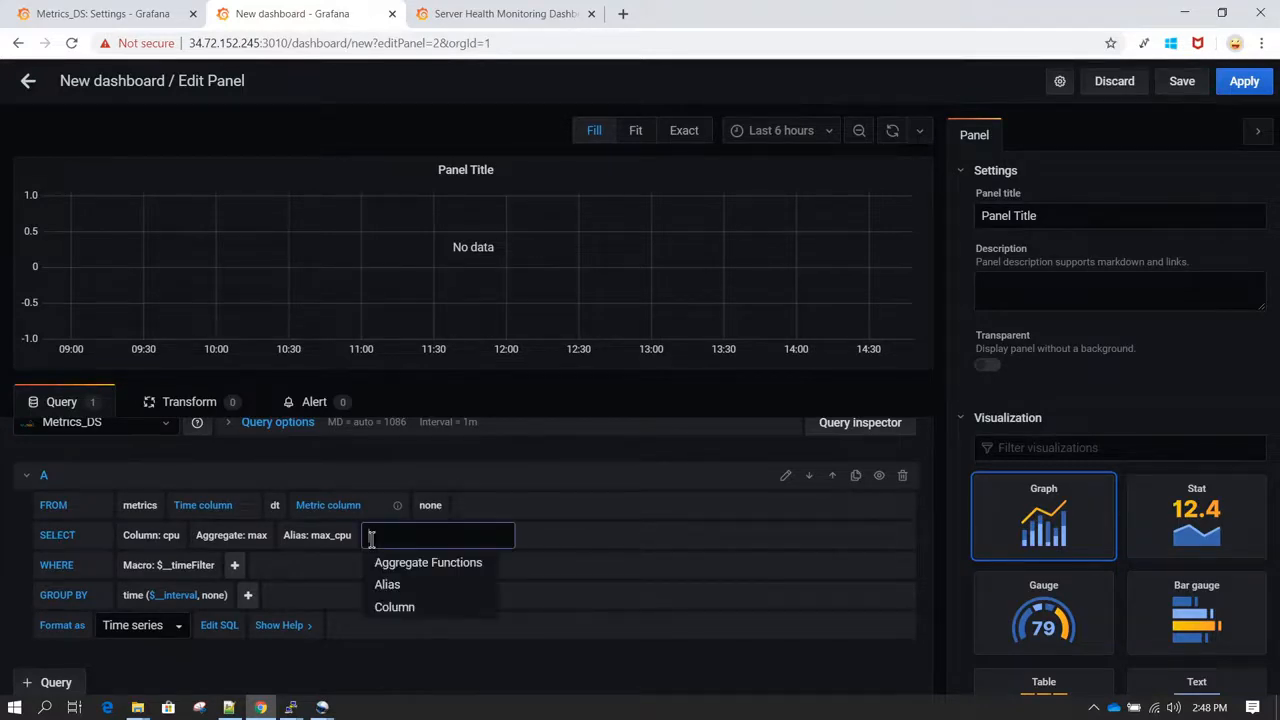
left_click(422, 610)
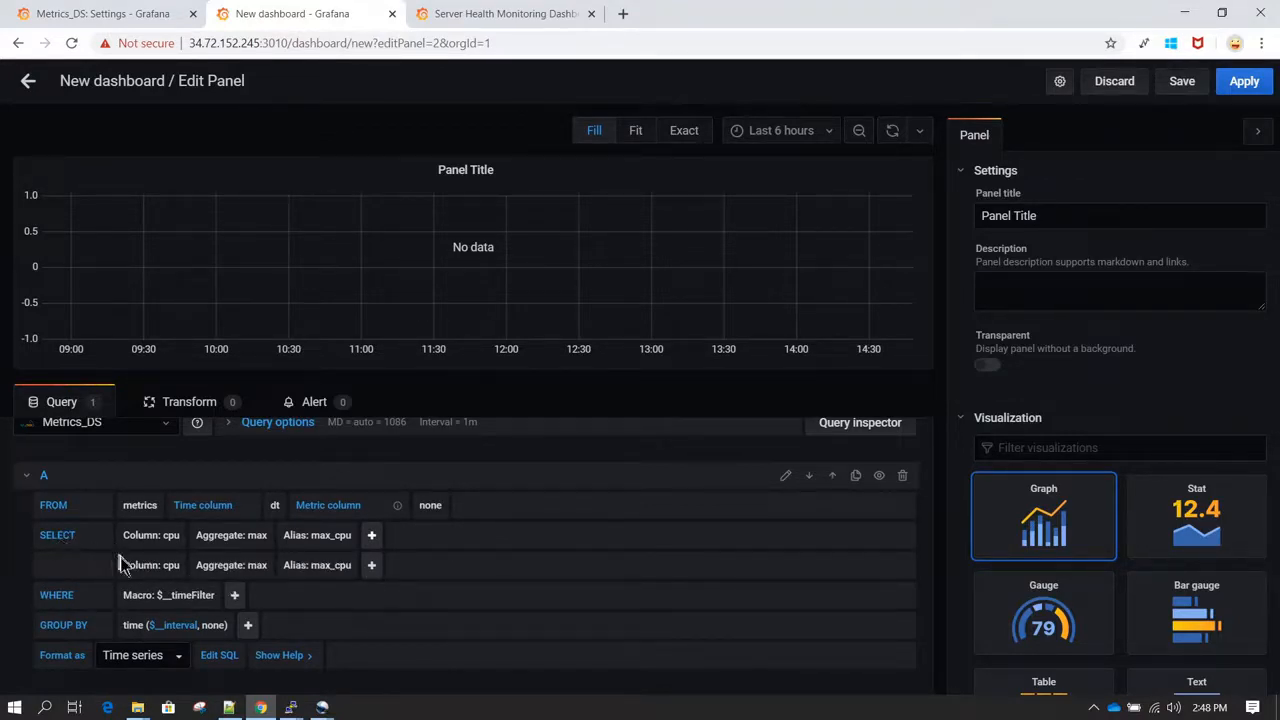
left_click(171, 565)
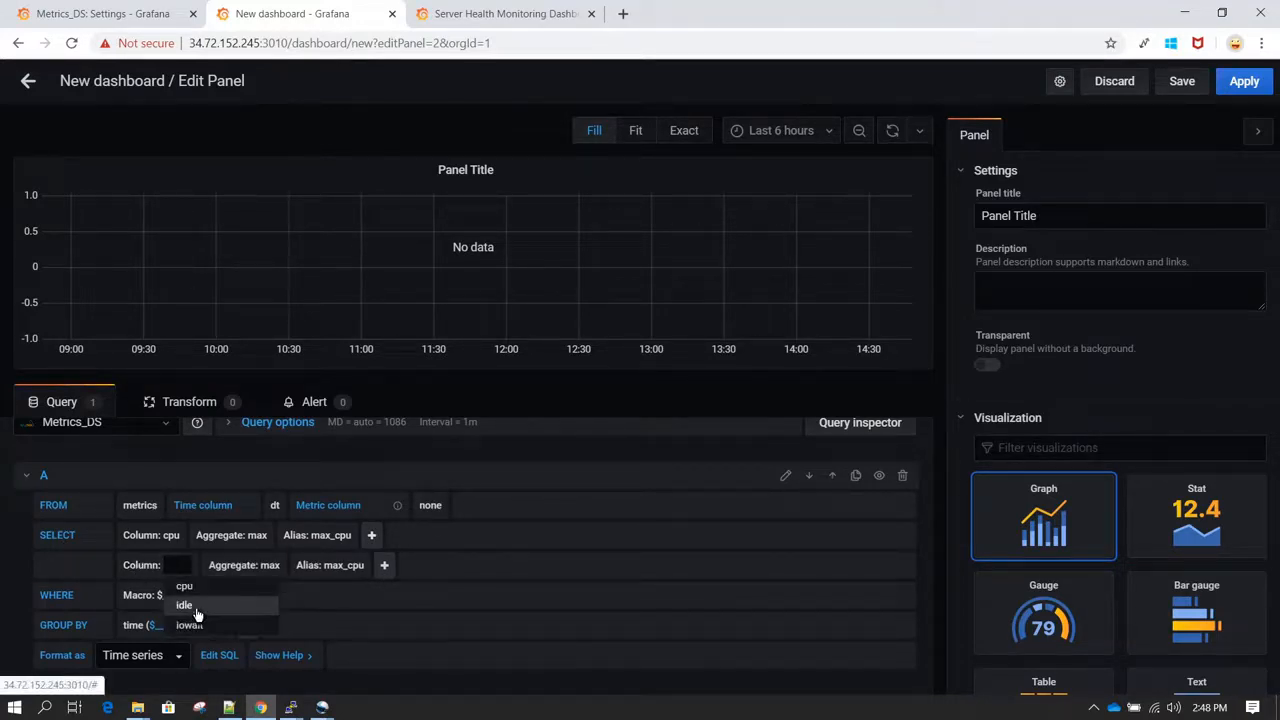
left_click(188, 606)
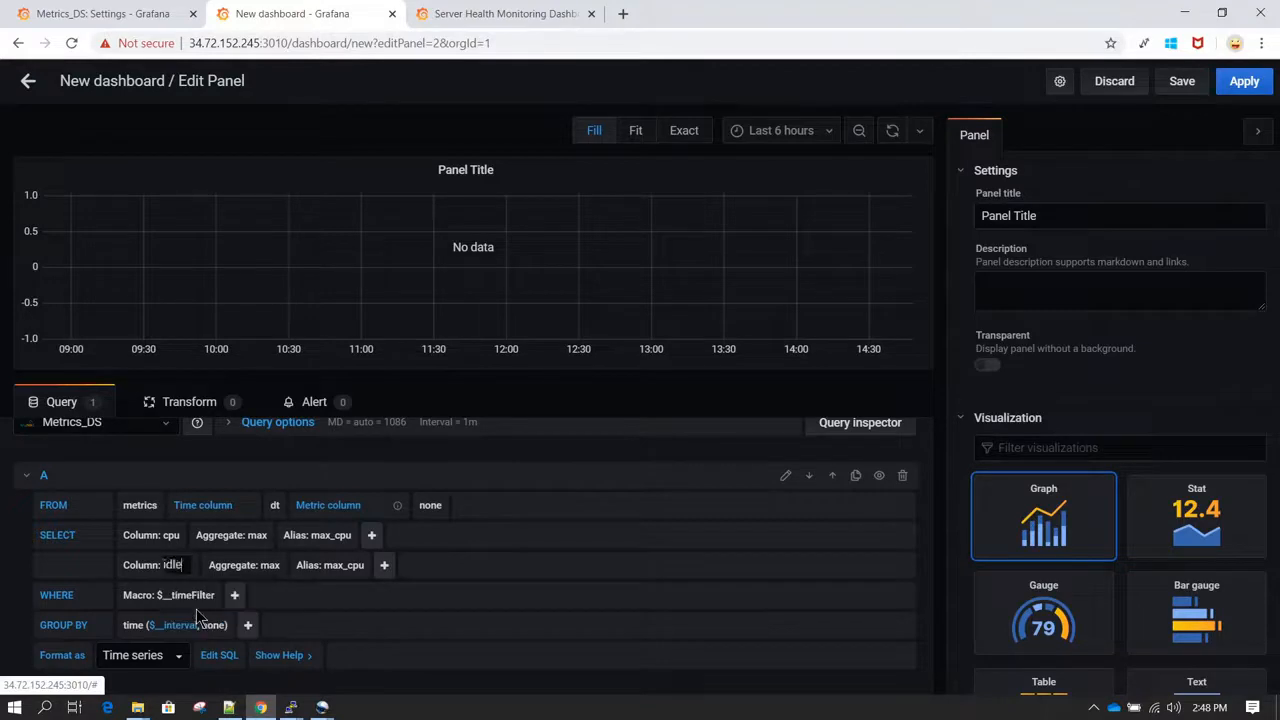
Step: Set the idle column's aggregate to min and its alias to min_idle
left_click(261, 567)
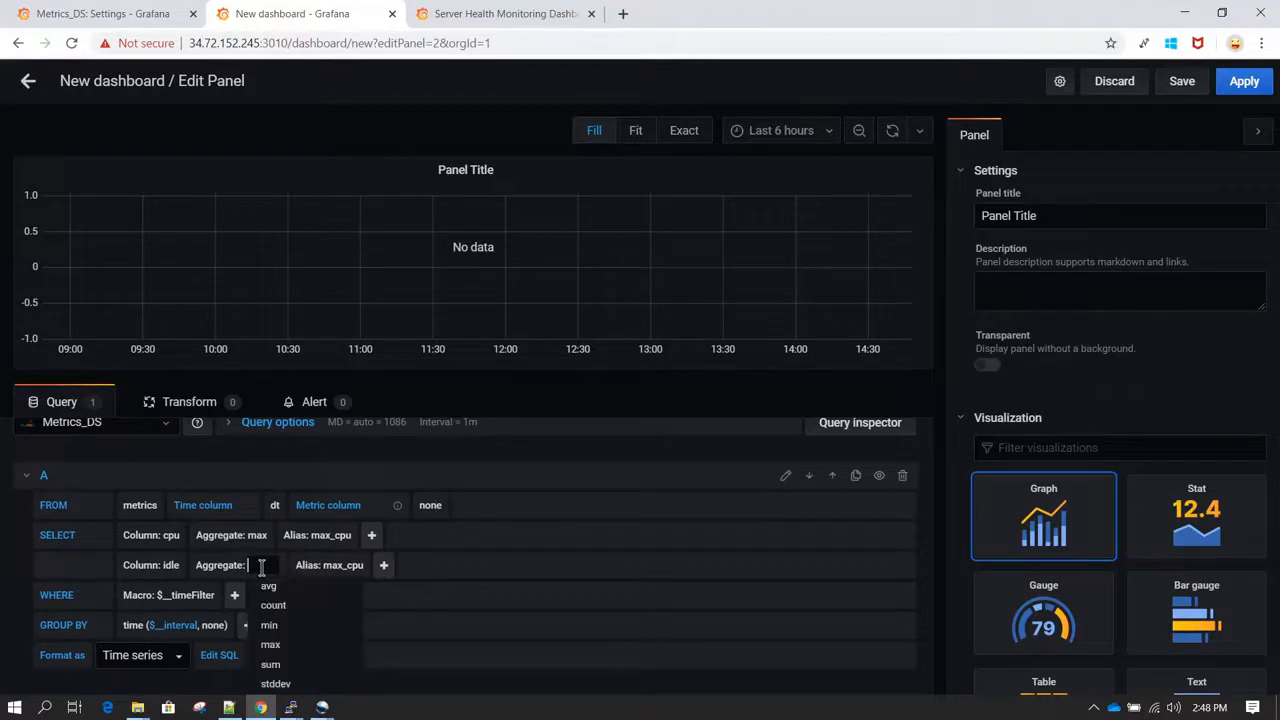
left_click(286, 627)
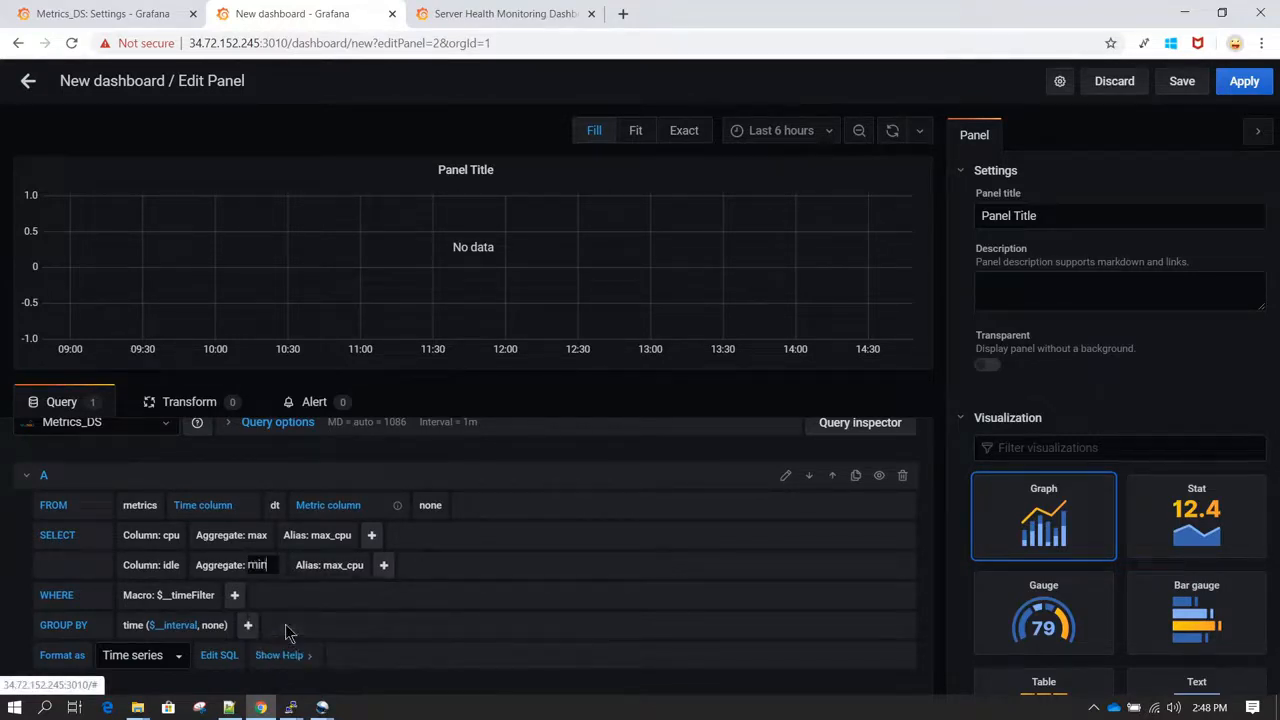
left_click(345, 568)
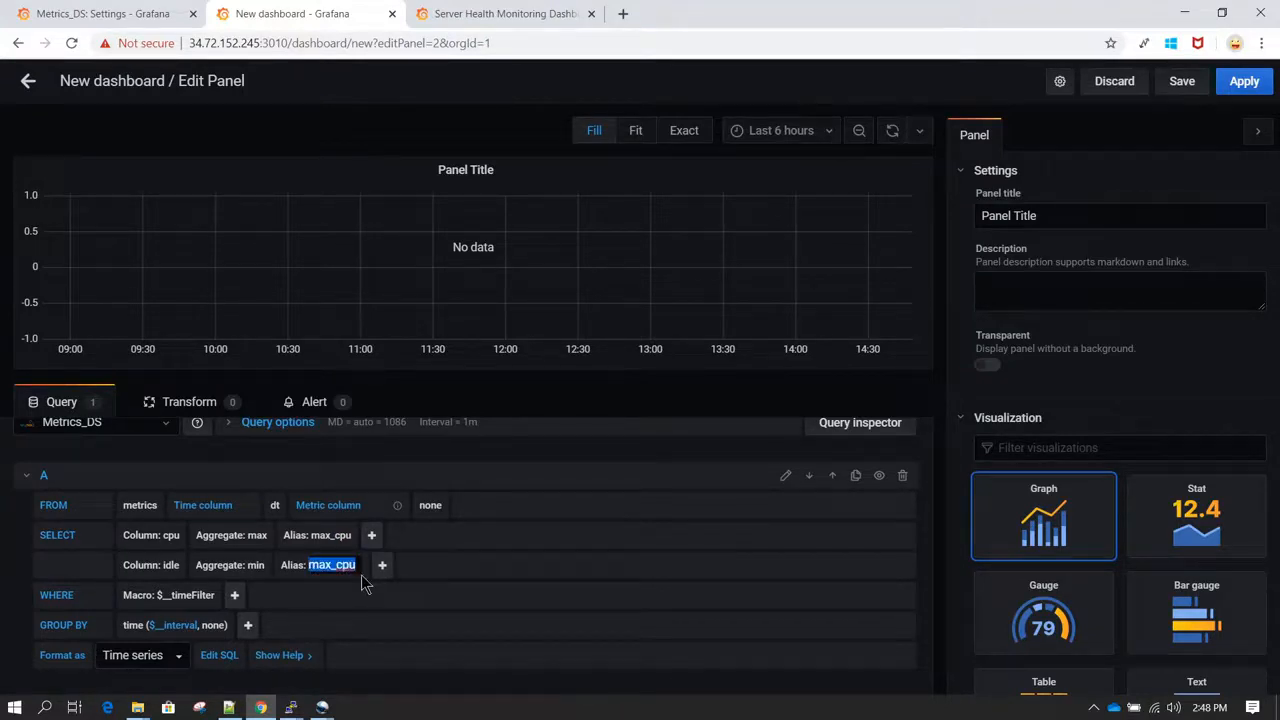
type("min_idl")
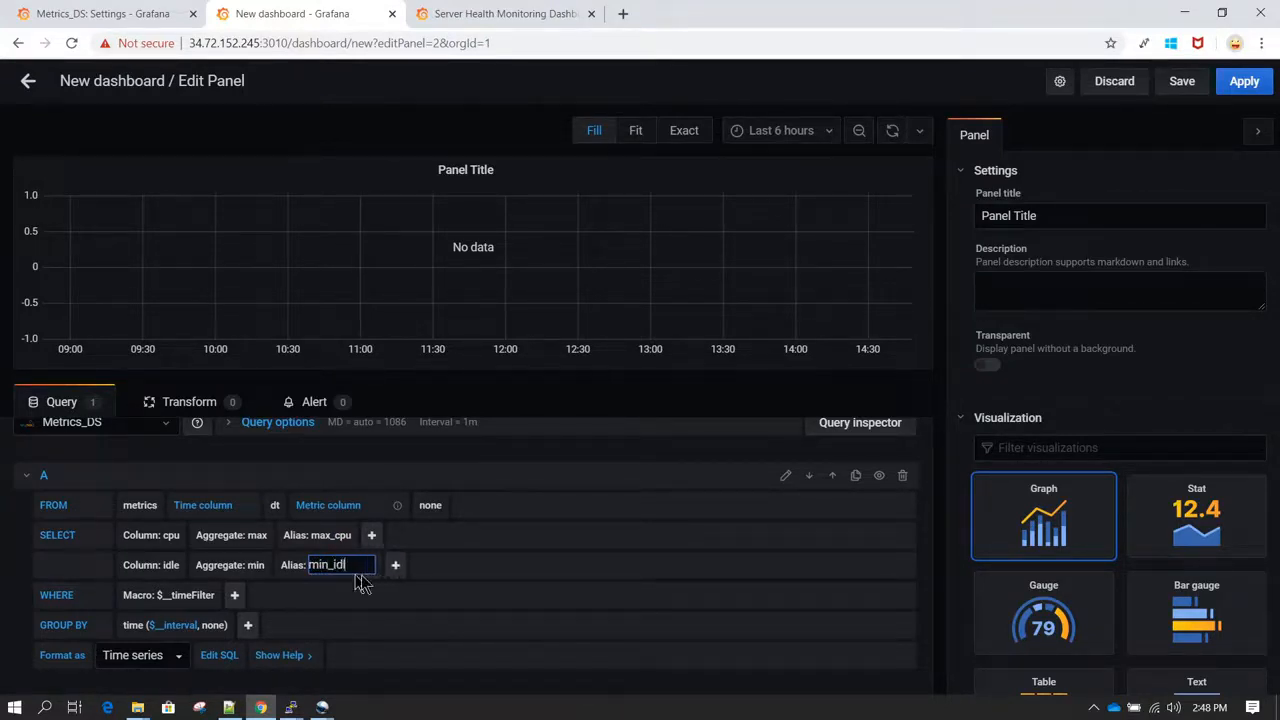
type("e")
key("Return")
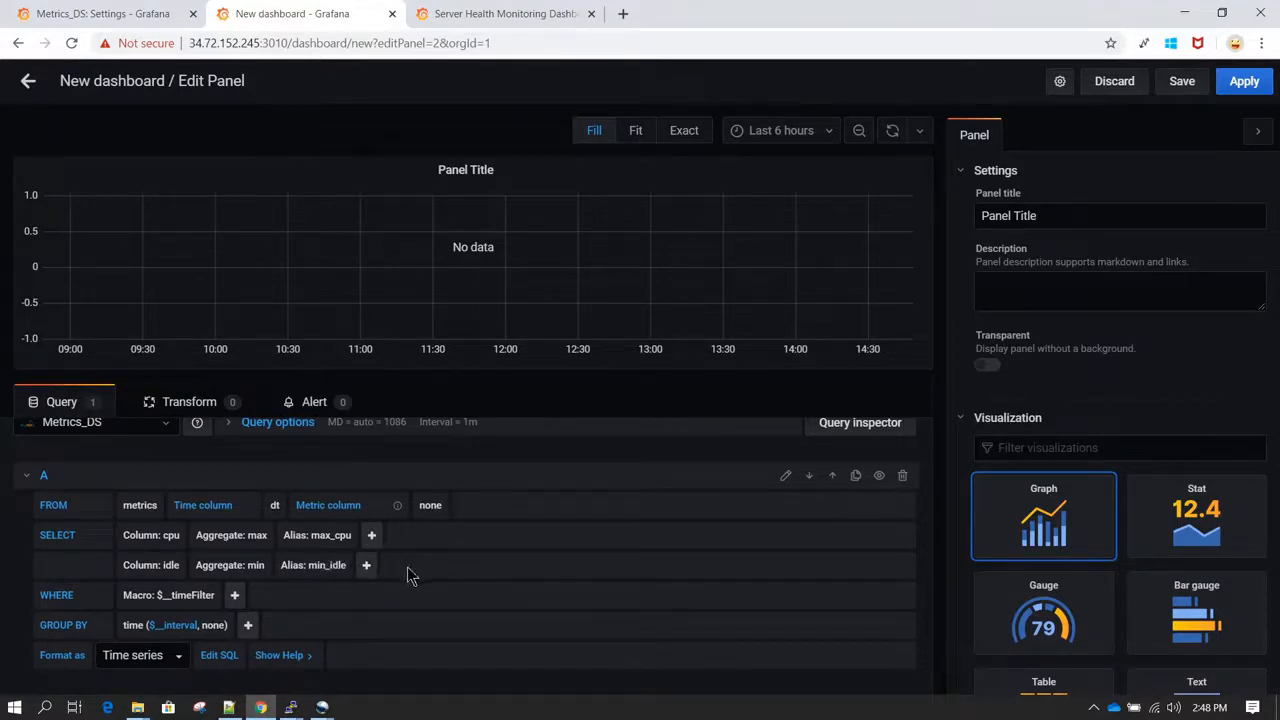
Step: Remove the $__timeFilter macro from the query's WHERE clause
scroll(407, 567, "down", 1)
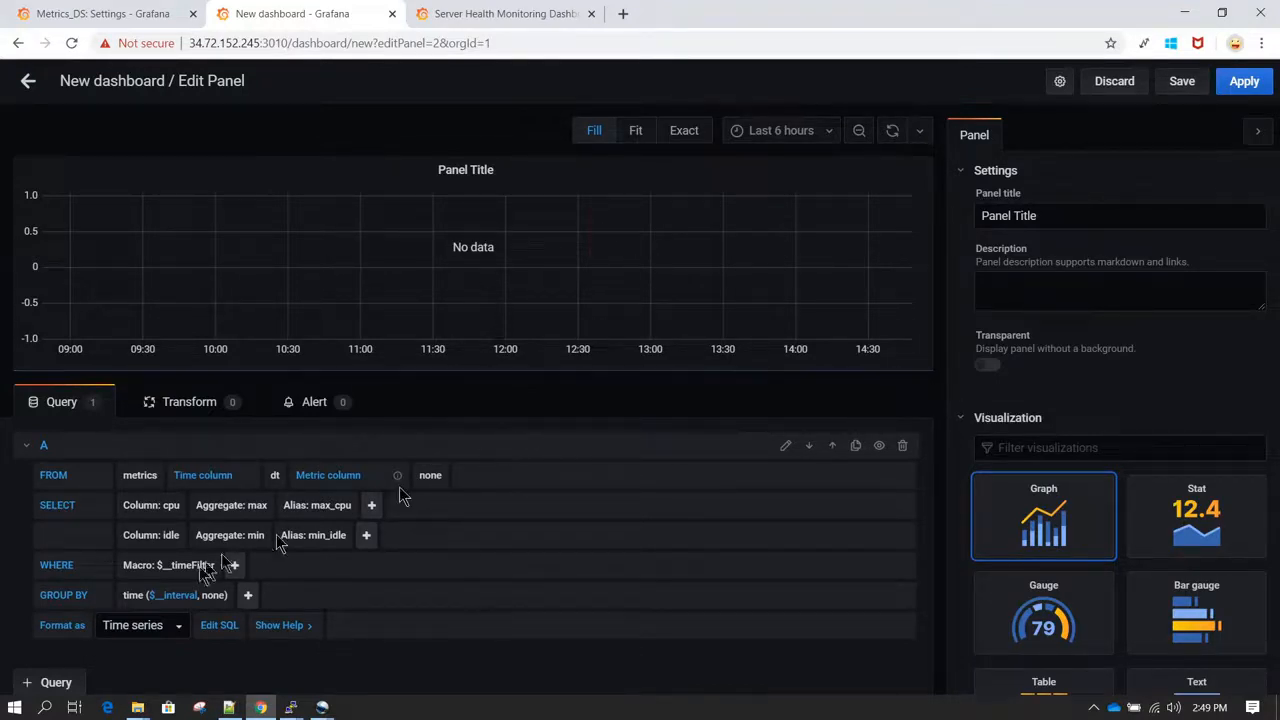
left_click(140, 594)
left_click(174, 594)
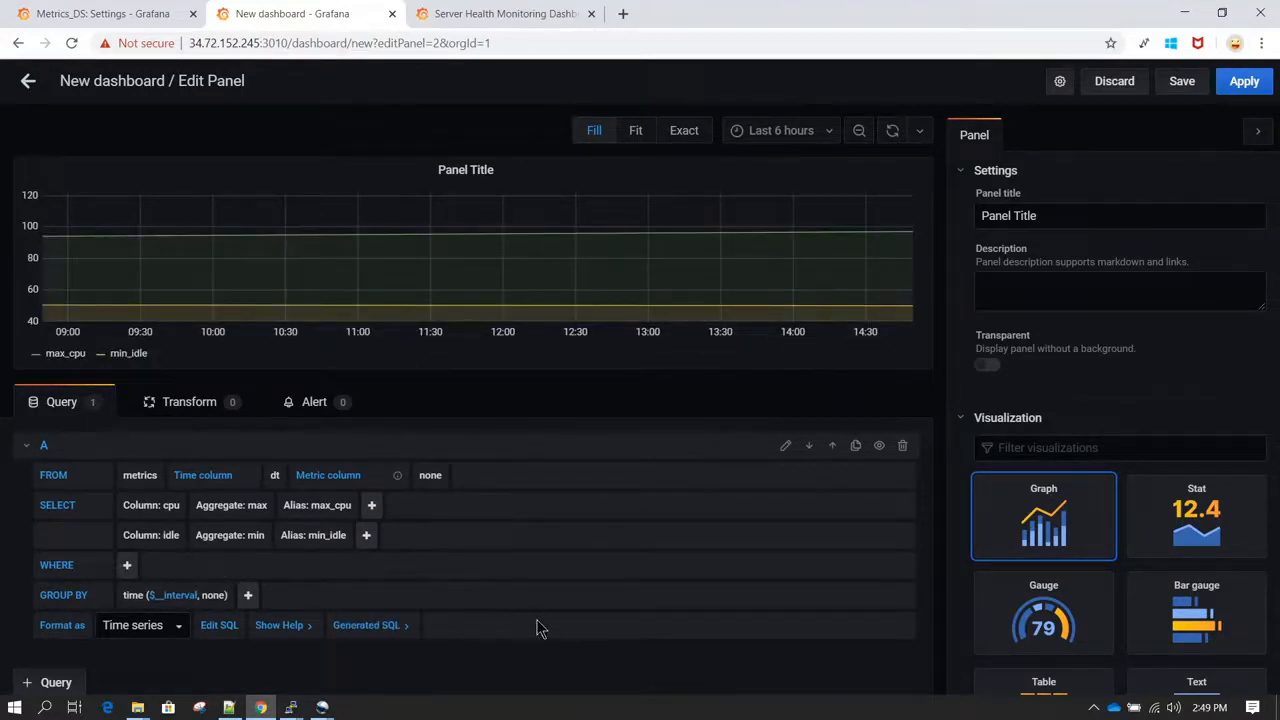
scroll(537, 628, "up", 1)
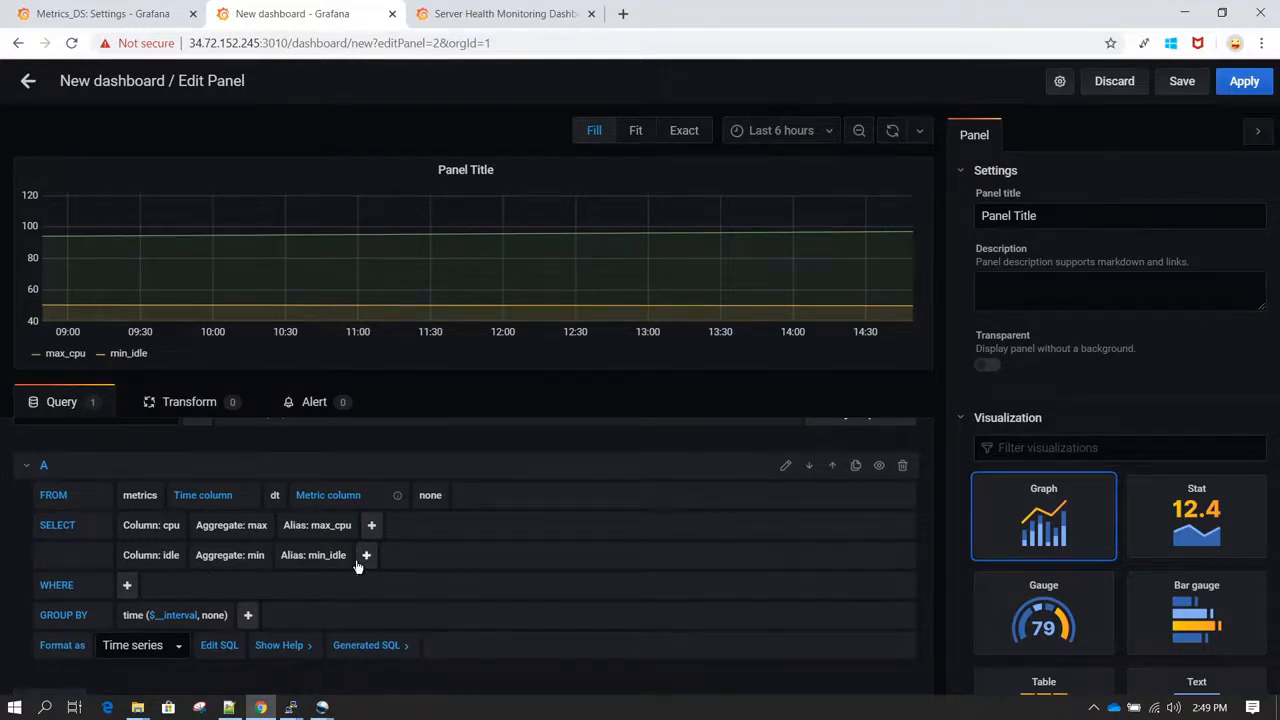
Step: Look through the available auto-refresh intervals and the time interval choices of the query's GROUP BY clause
scroll(357, 563, "down", 1)
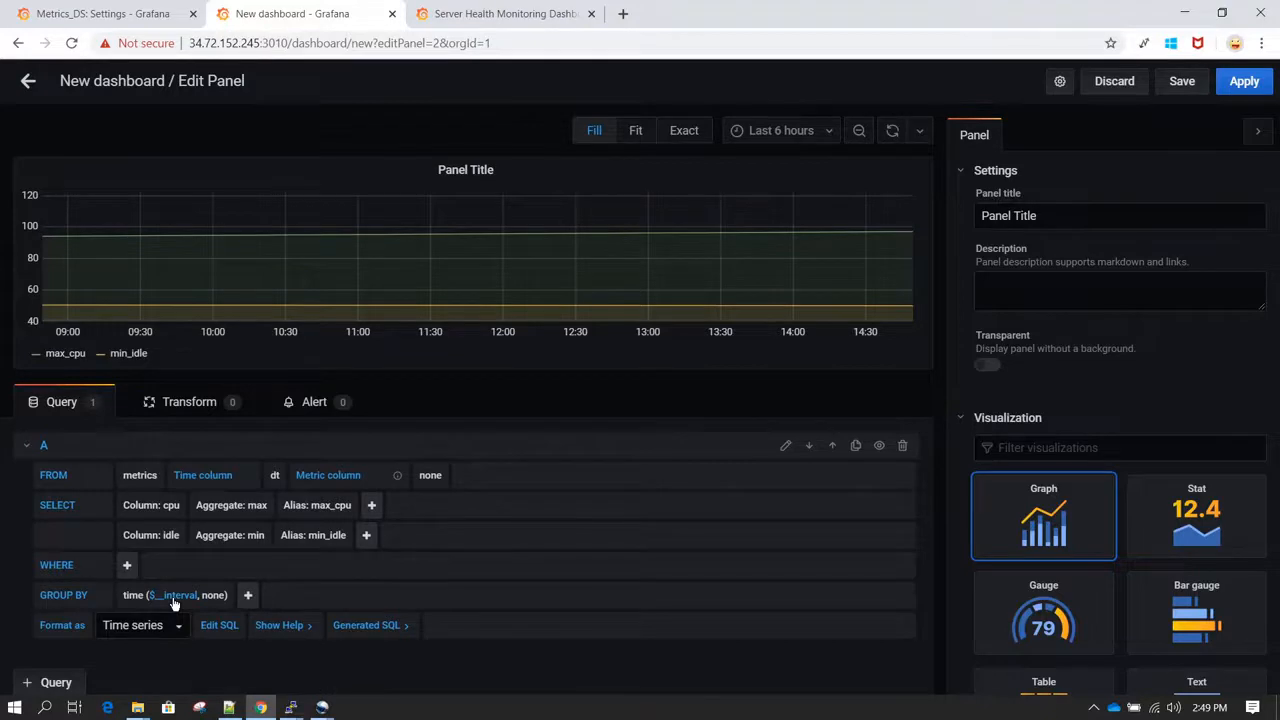
left_click(924, 136)
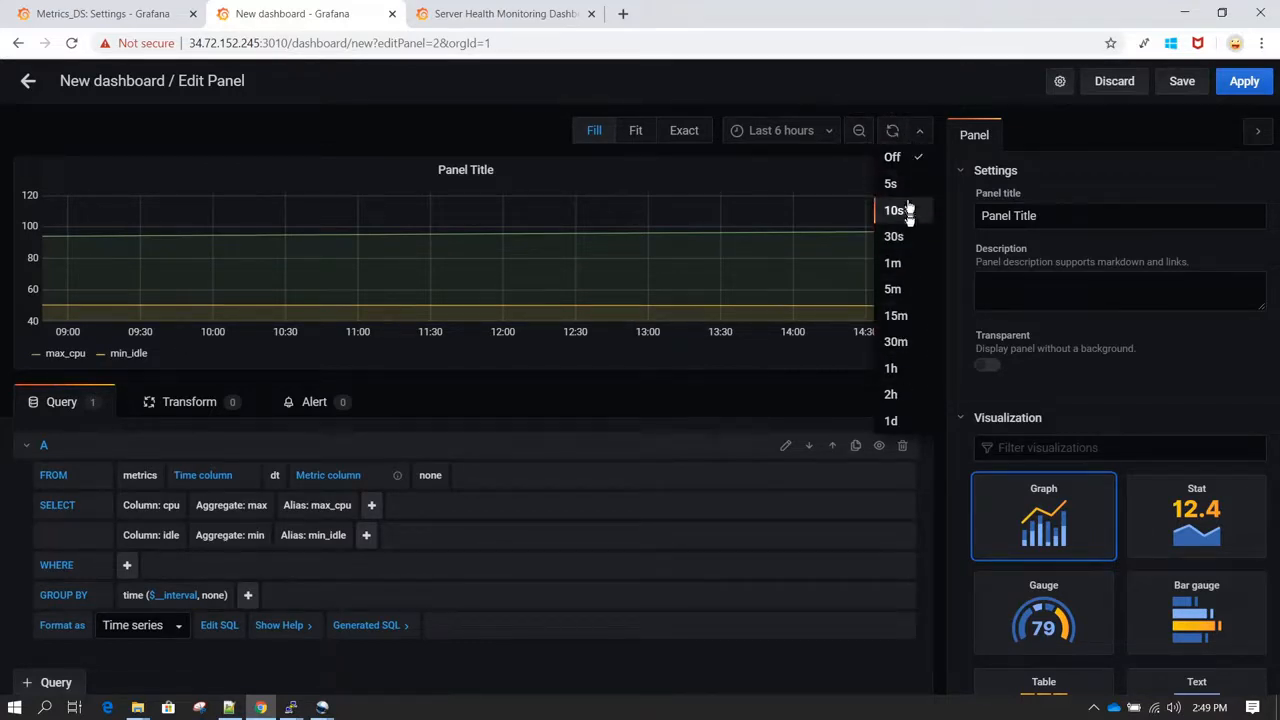
left_click(483, 408)
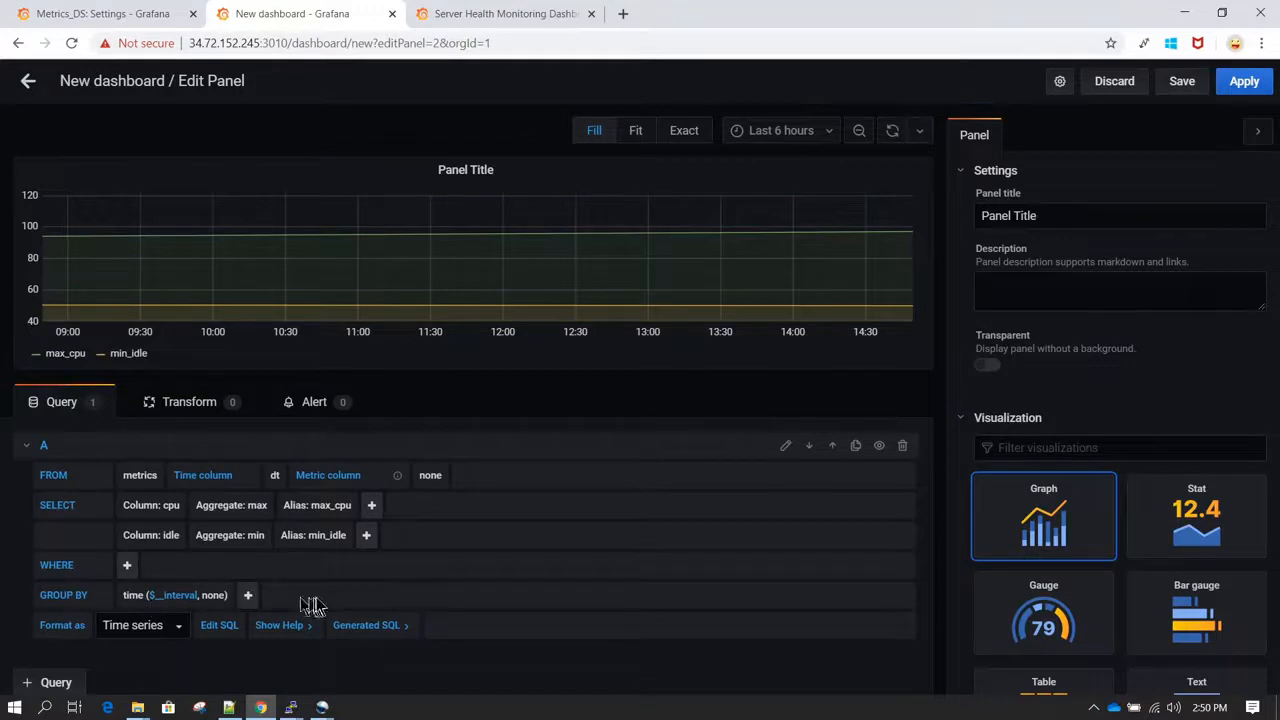
left_click(184, 596)
scroll(184, 596, "down", 2)
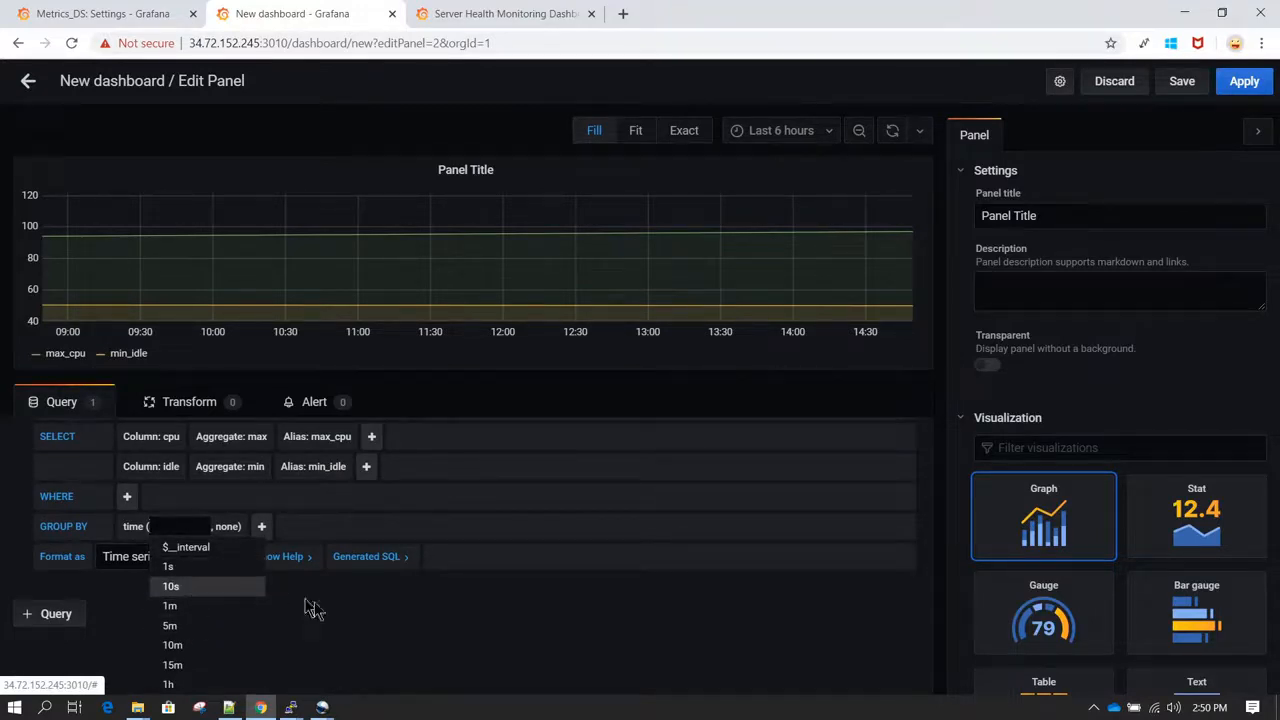
left_click(406, 657)
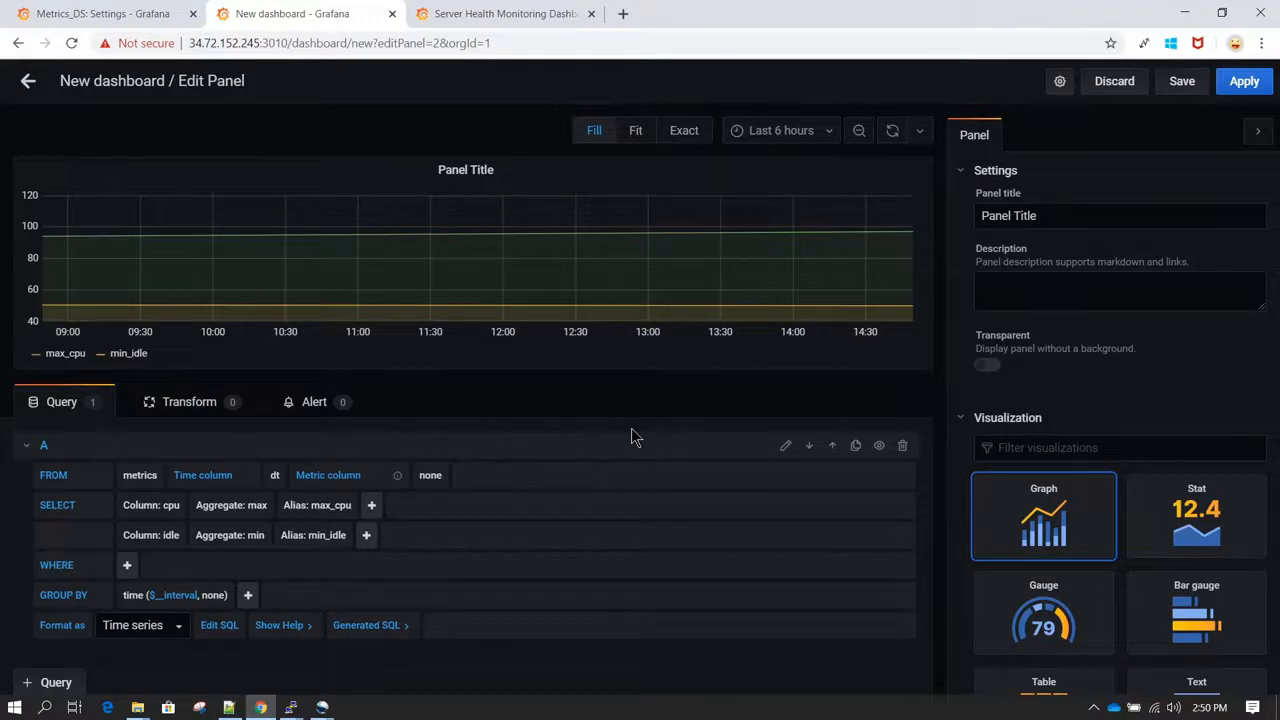
scroll(631, 428, "up", 1)
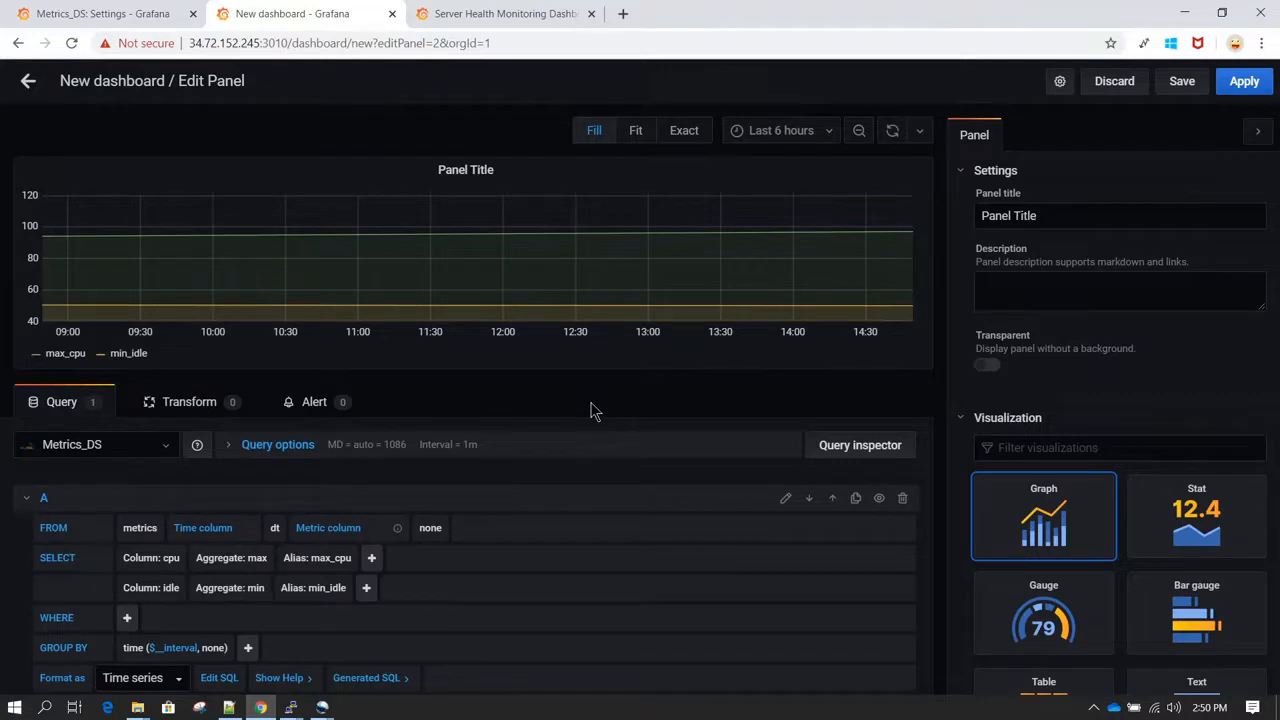
left_click(502, 173)
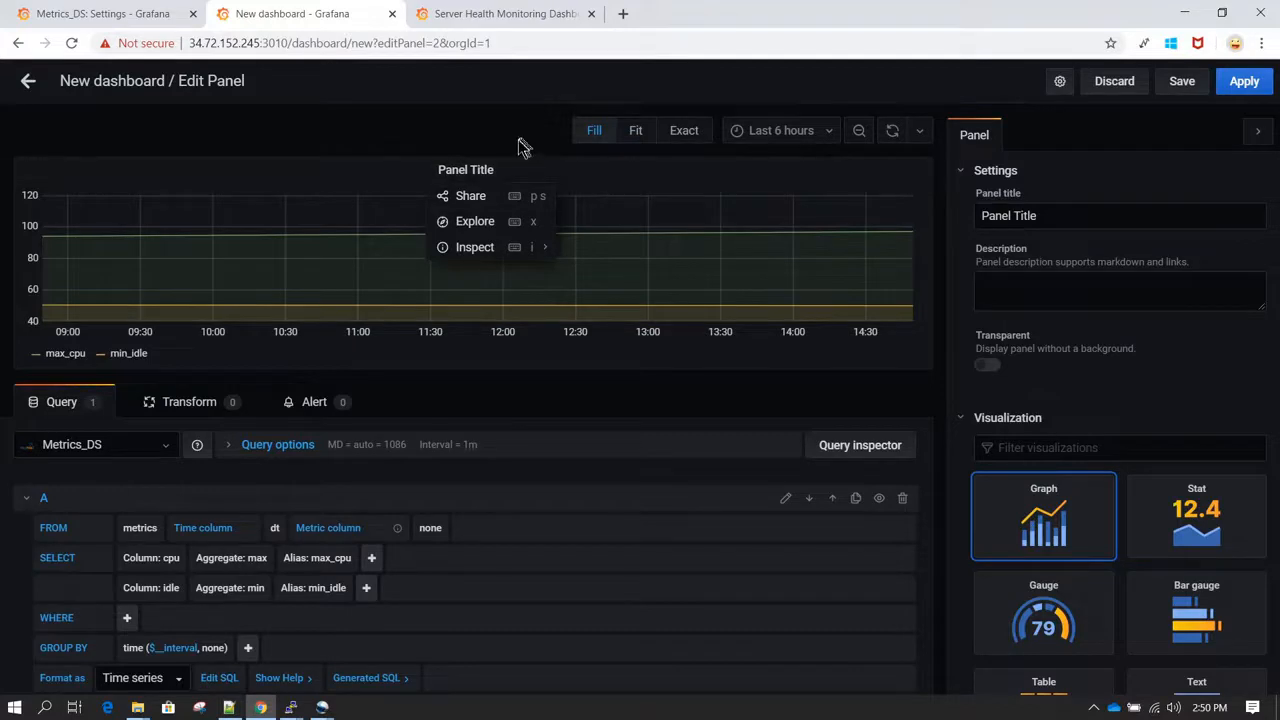
left_click(524, 148)
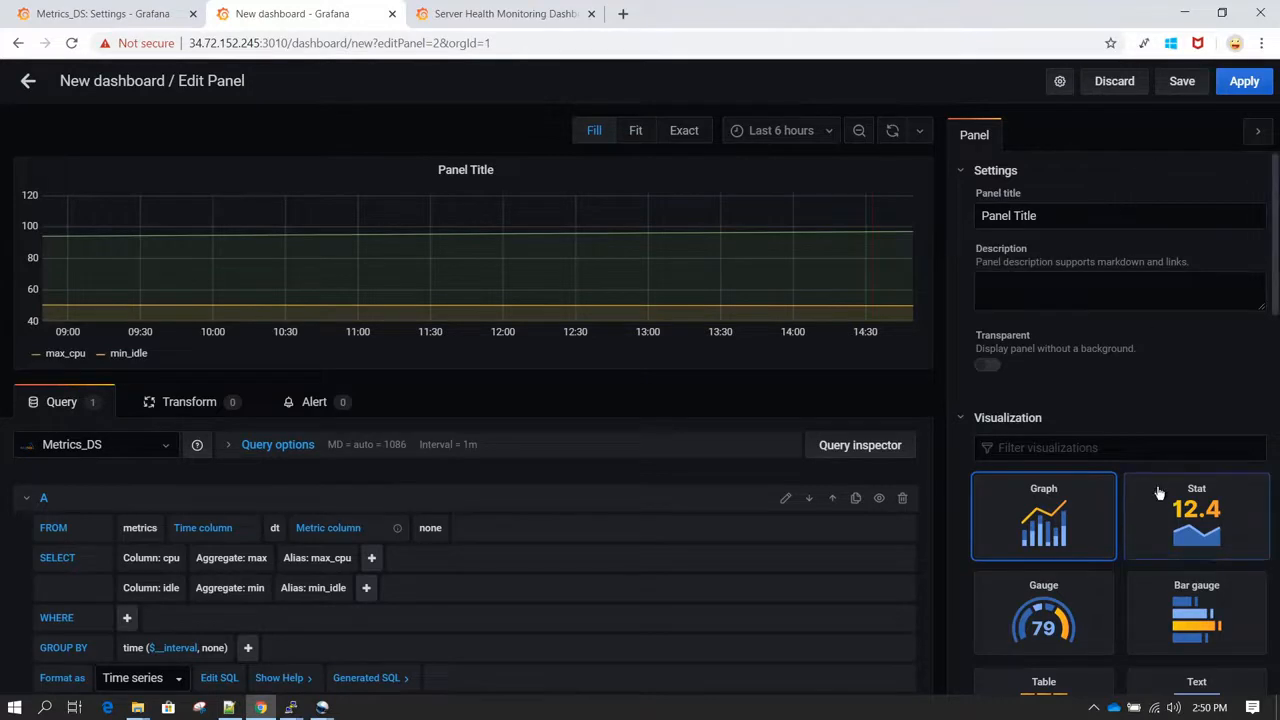
scroll(1158, 493, "down", 3)
scroll(1158, 493, "down", 10)
scroll(1160, 494, "up", 15)
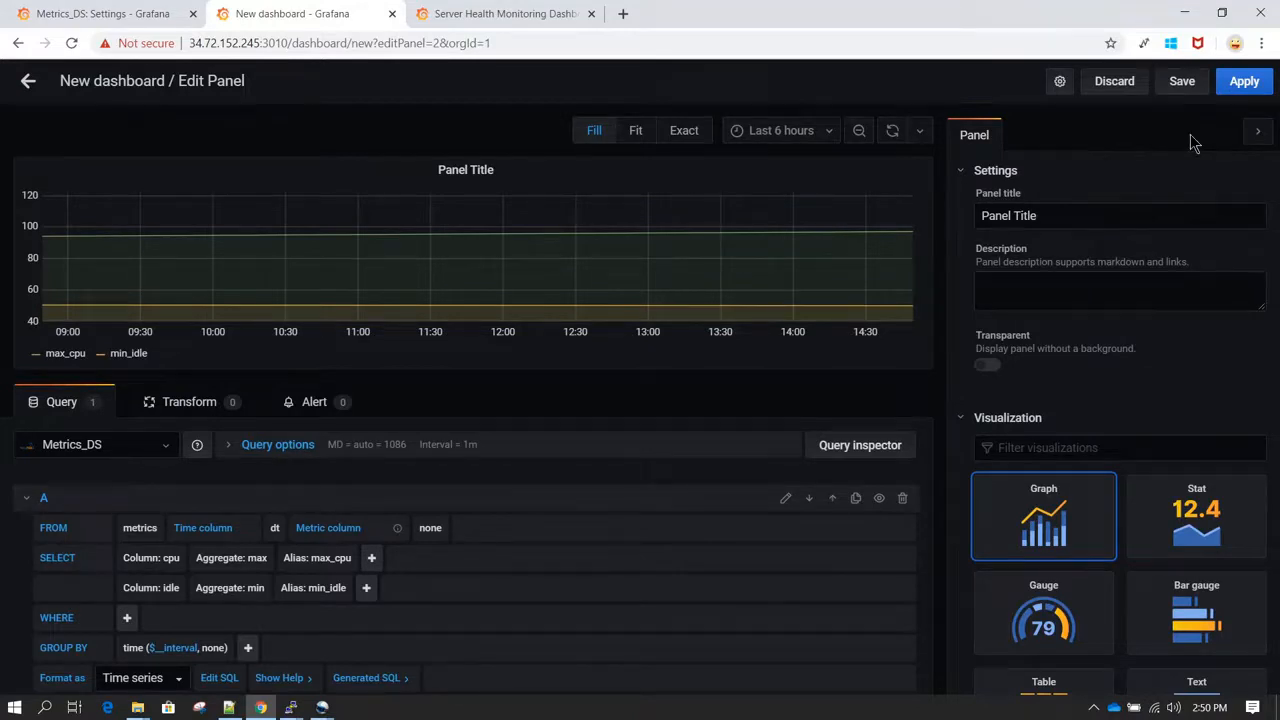
left_click(1258, 136)
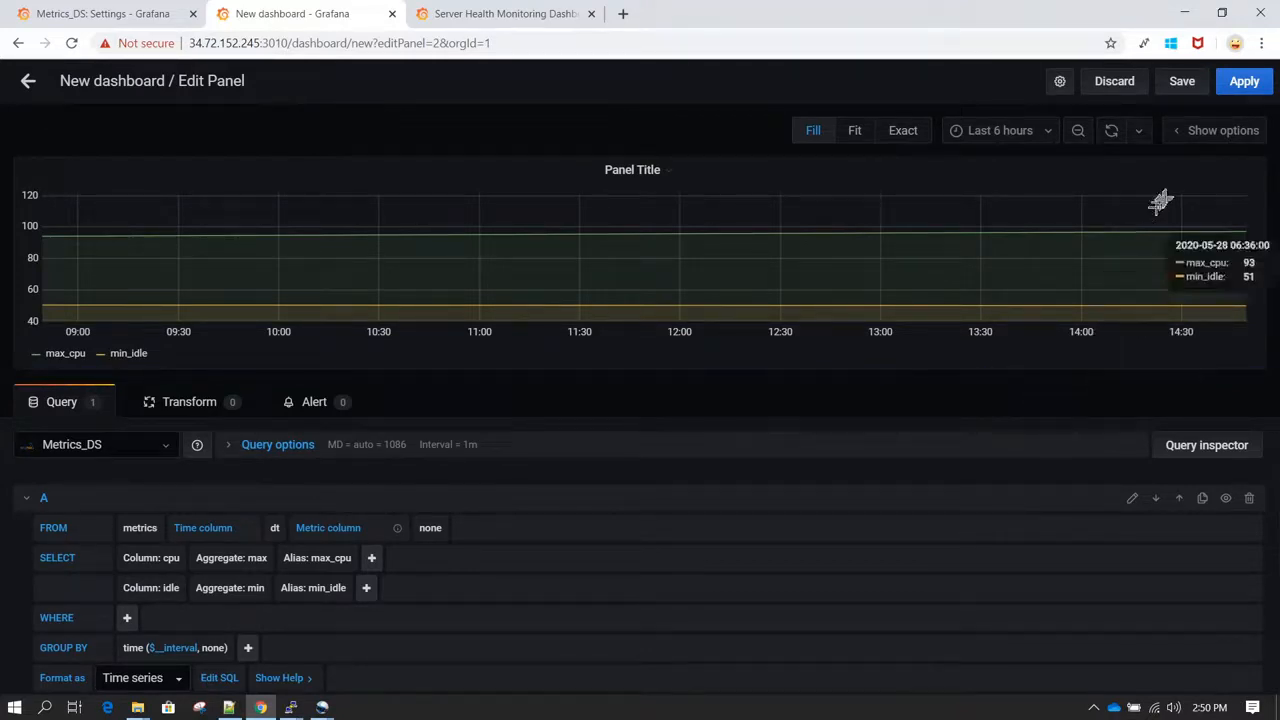
left_click(1222, 131)
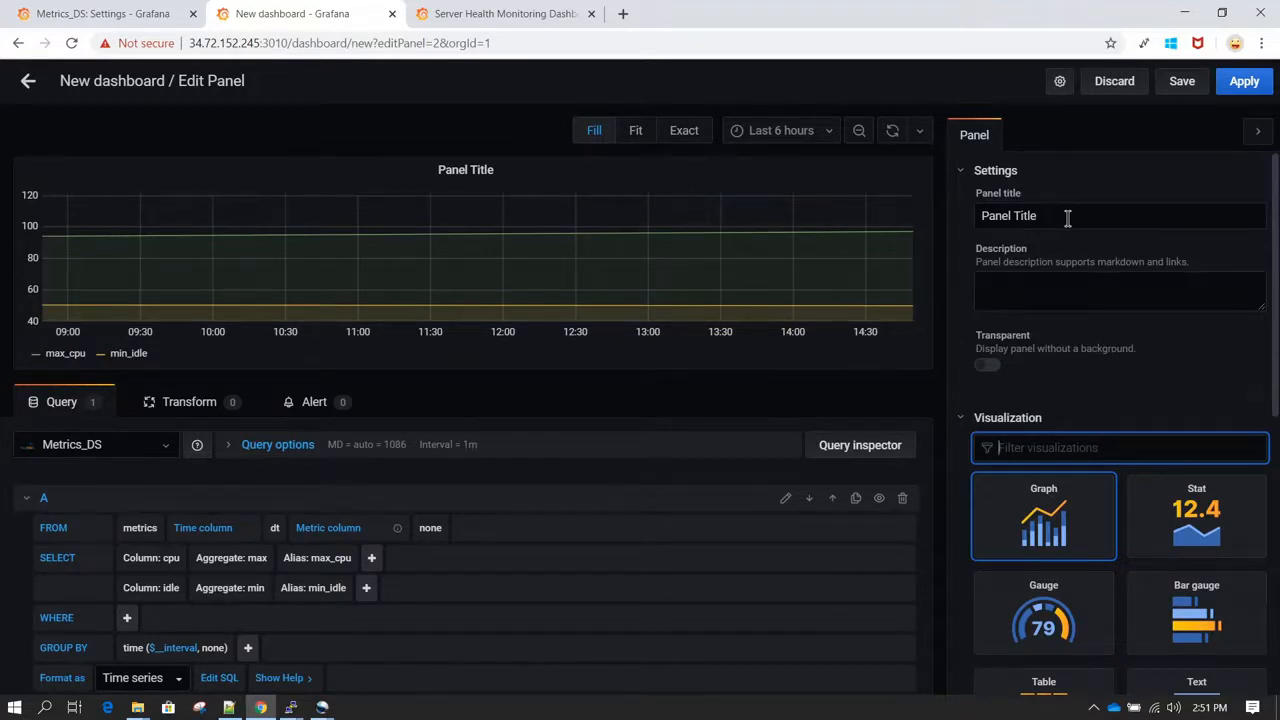
Step: Set the panel title to "CPU UTILIZATION PANEL WITH METRICS_DS"
left_click_drag(1068, 218, 970, 222)
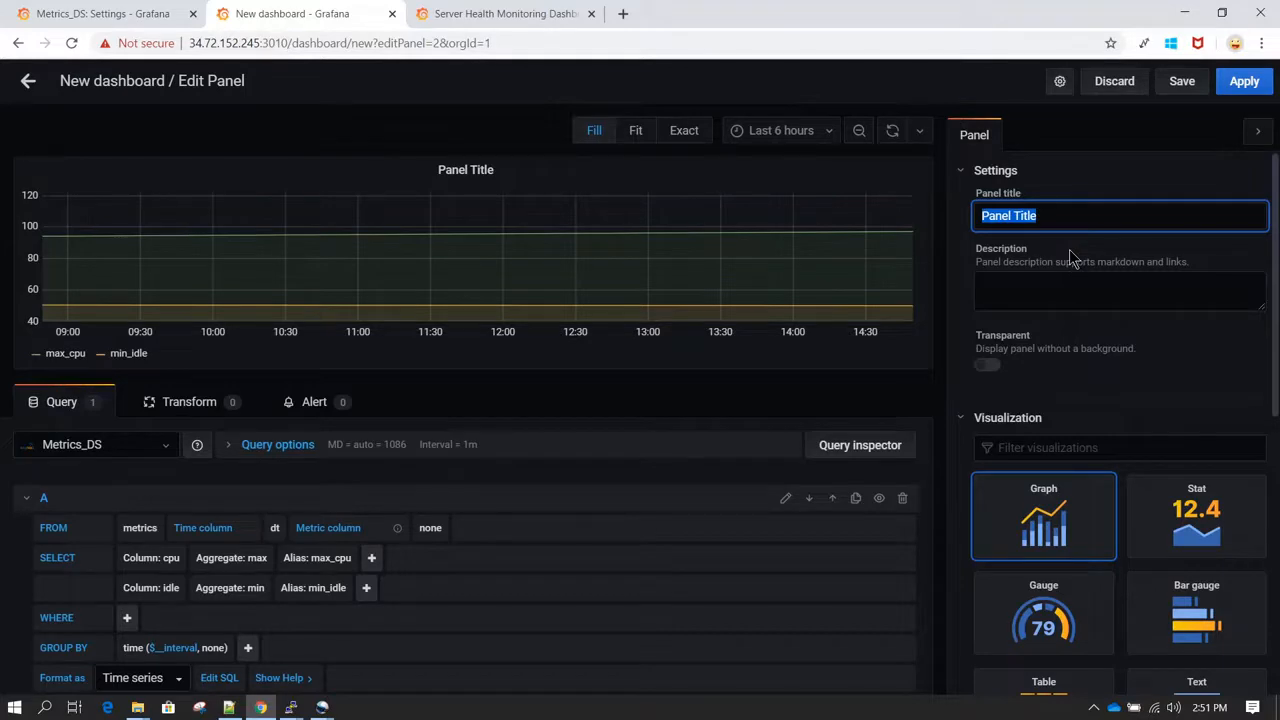
type("CPU UTILIZATION PANEL")
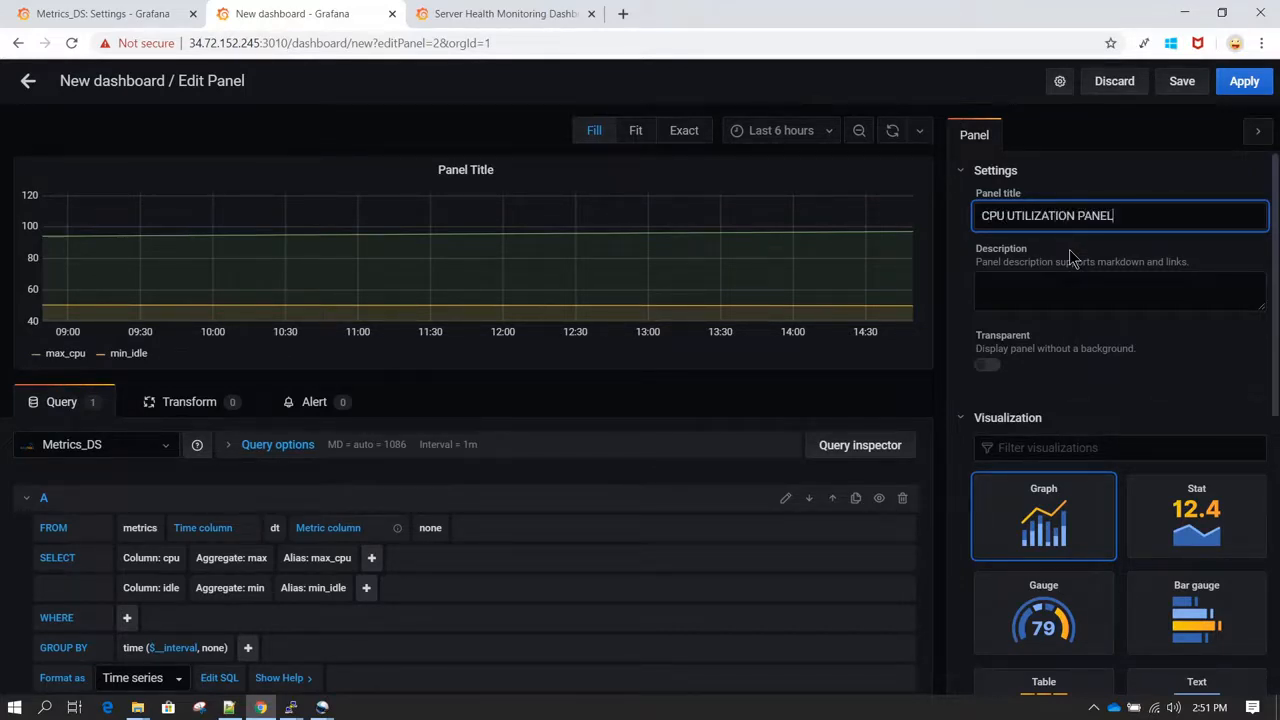
type(" WITH METRICS_DS")
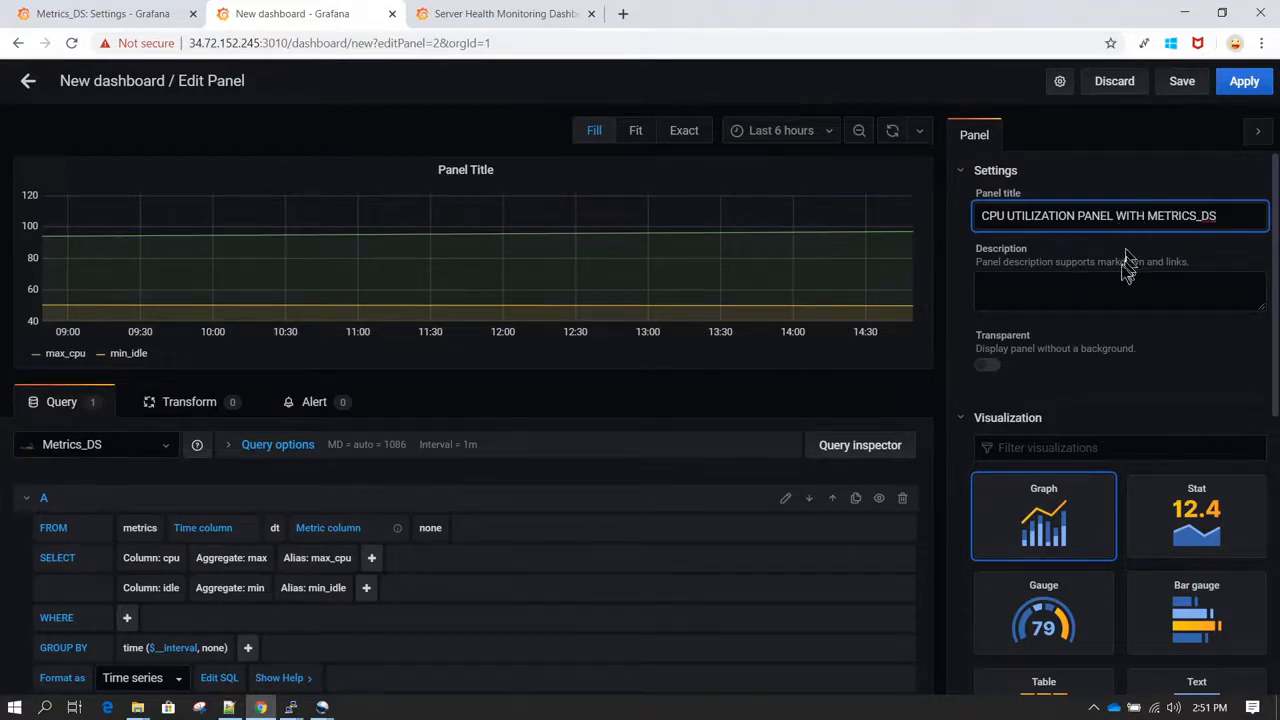
left_click(1060, 302)
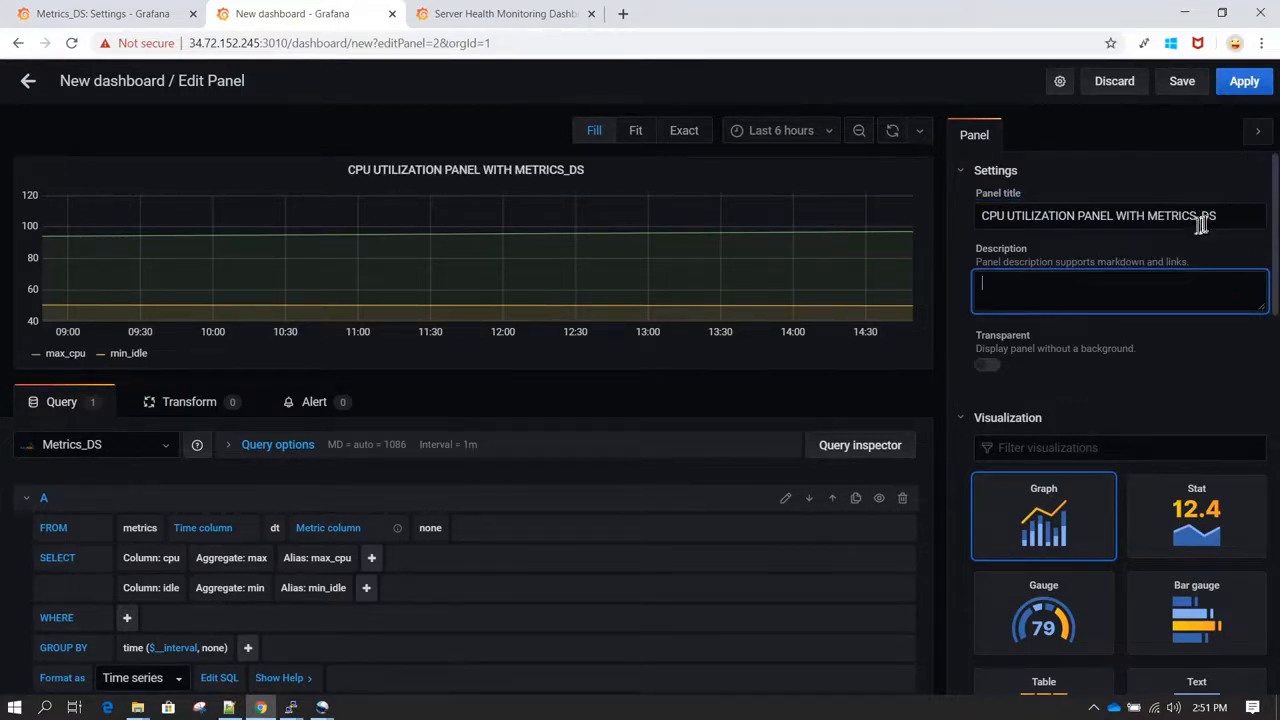
Step: Copy the panel title text into the panel description and check the description on the graph's info marker
left_click_drag(1234, 214, 965, 220)
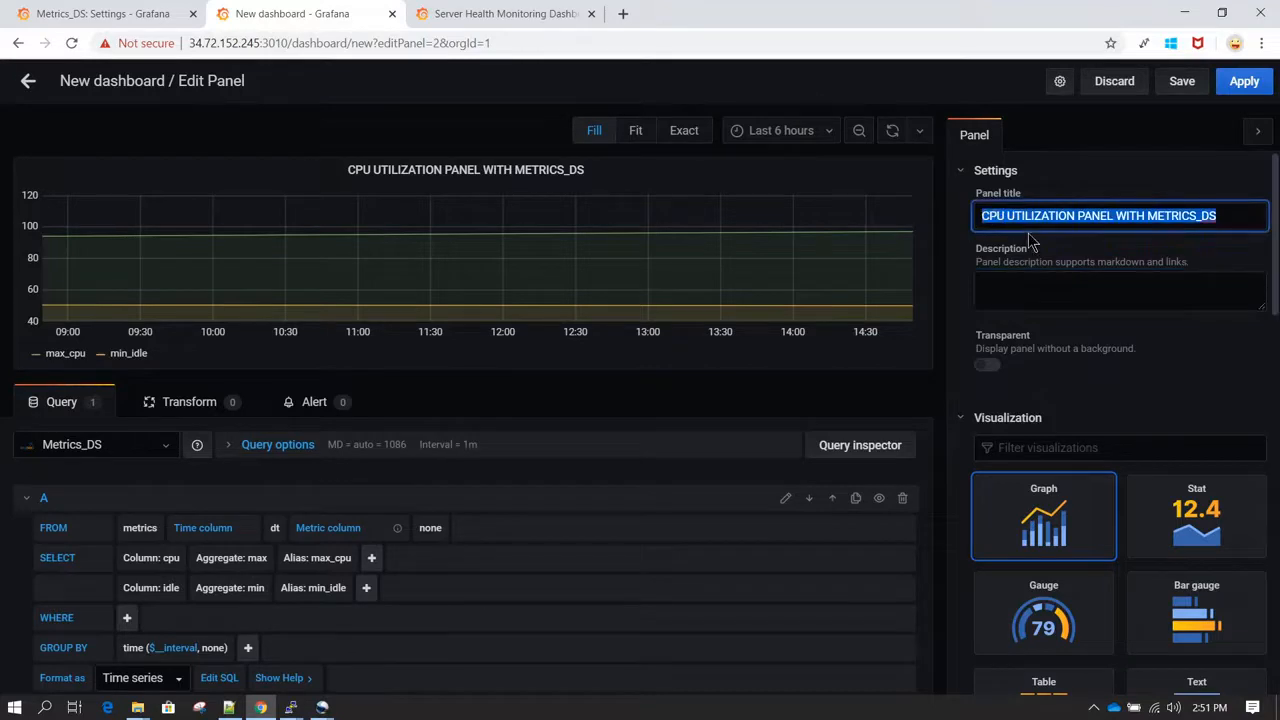
key("ctrl+c")
left_click(1006, 291)
key("ctrl+v")
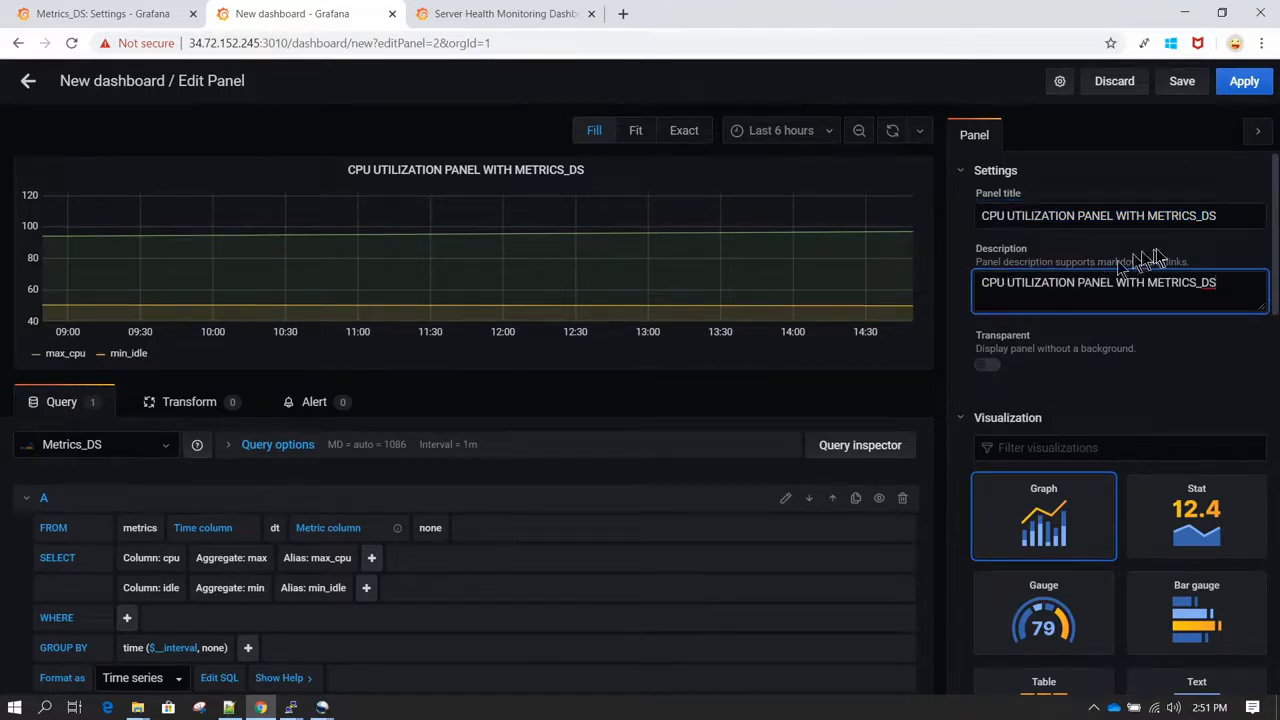
left_click(1218, 214)
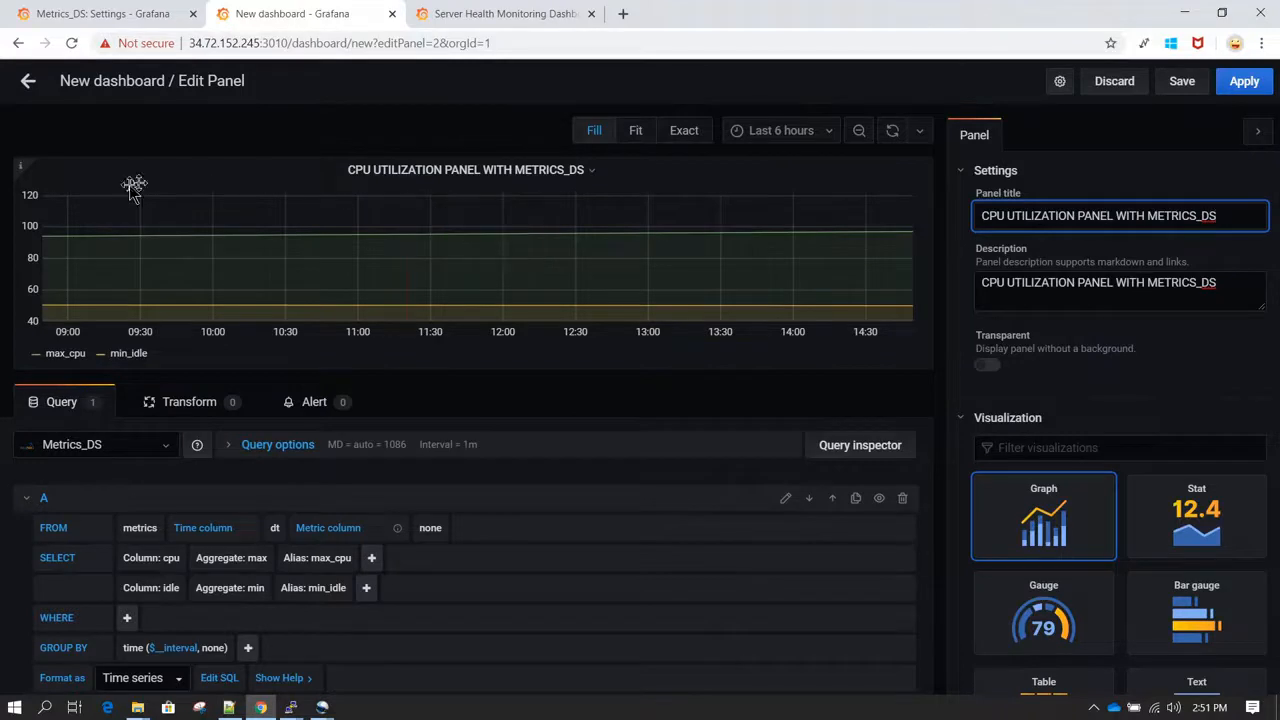
mouse_move(22, 177)
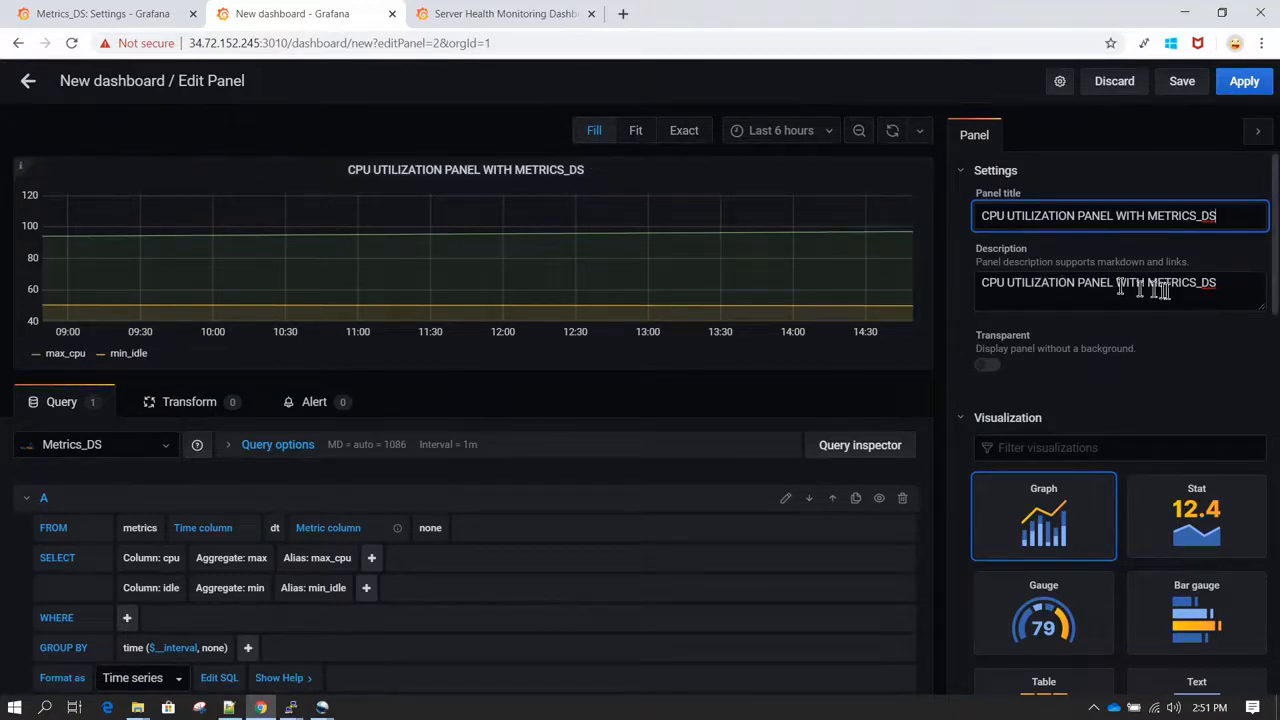
Step: Replace the panel description with "CPU utilization using custom script."
left_click(1238, 292)
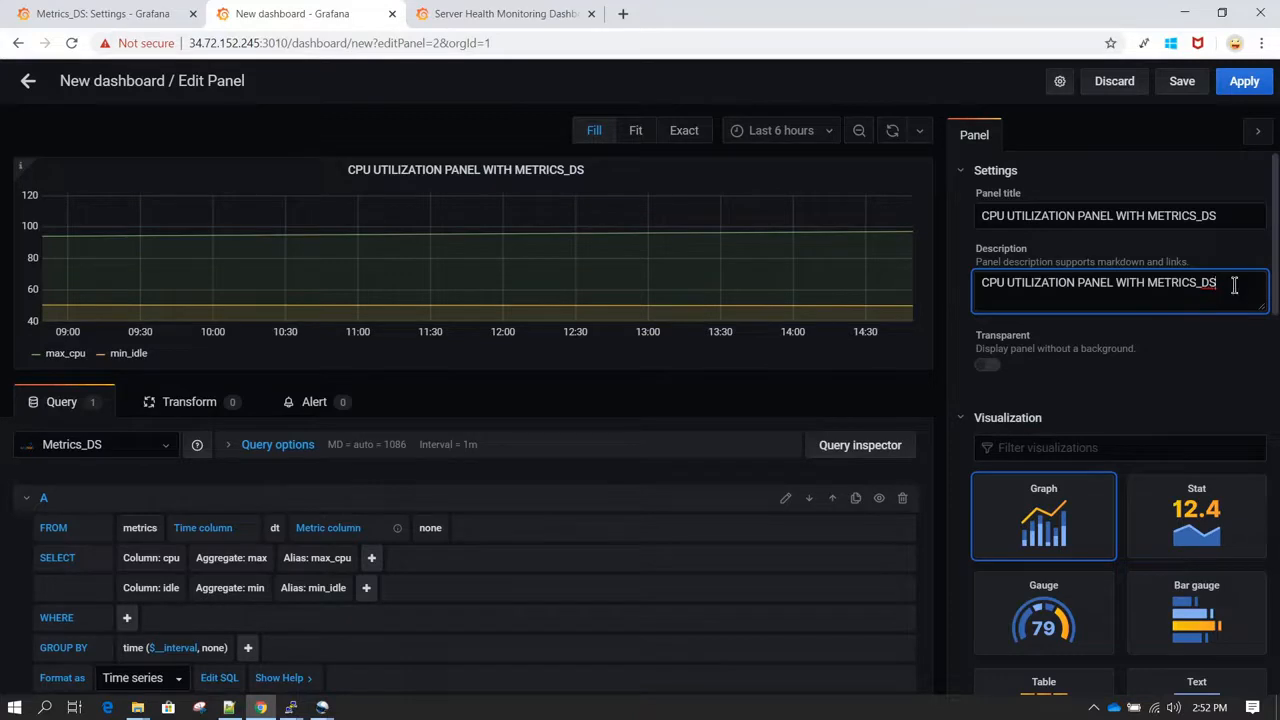
left_click_drag(1234, 285, 886, 277)
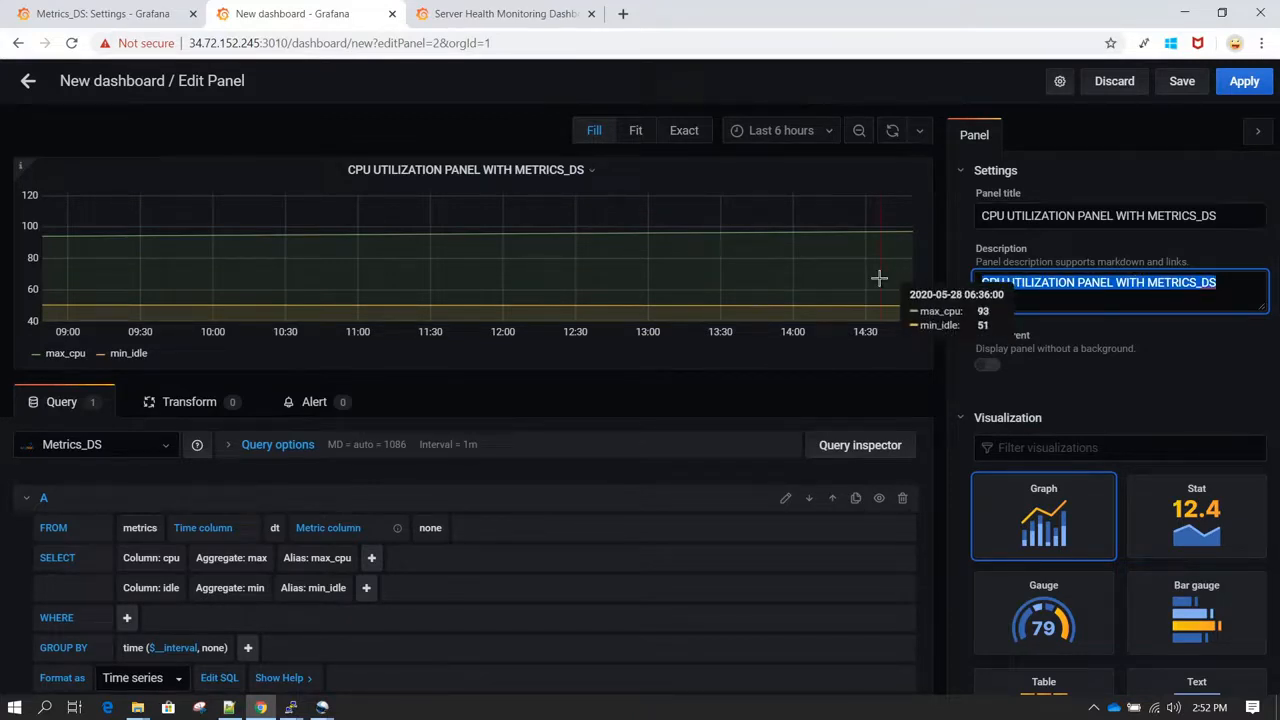
type("CPU")
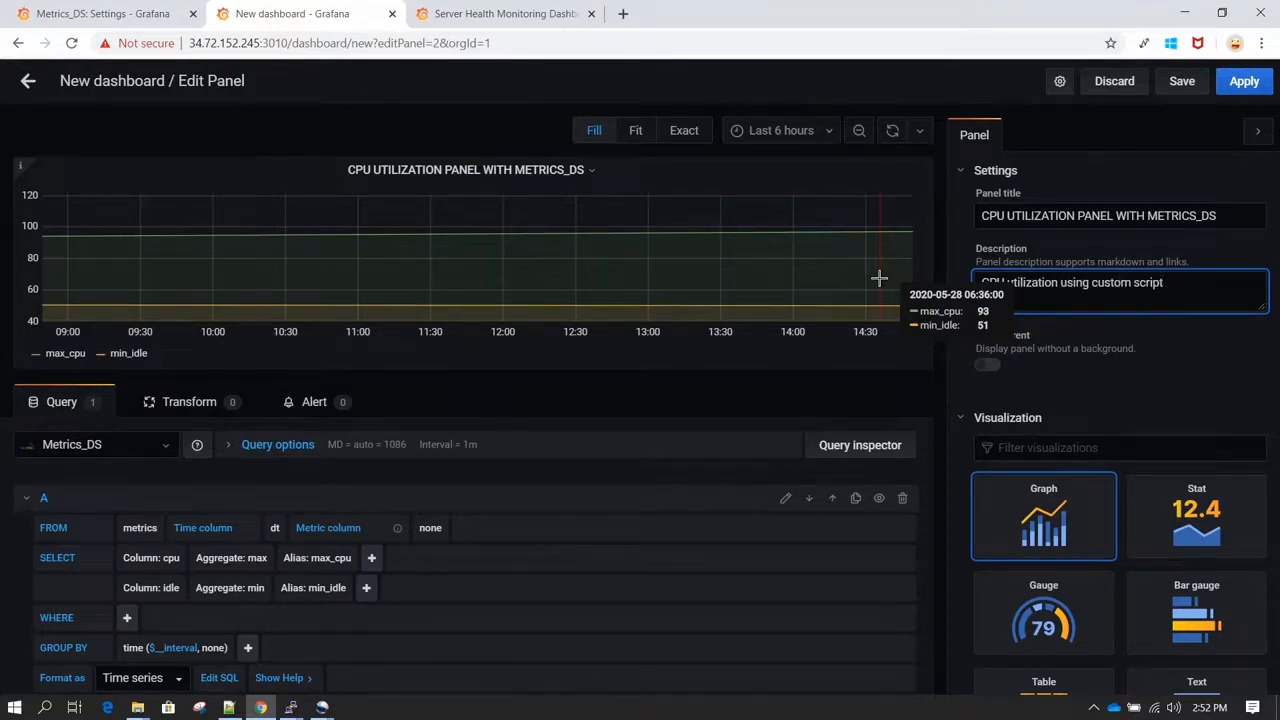
left_click(1183, 84)
left_click(832, 138)
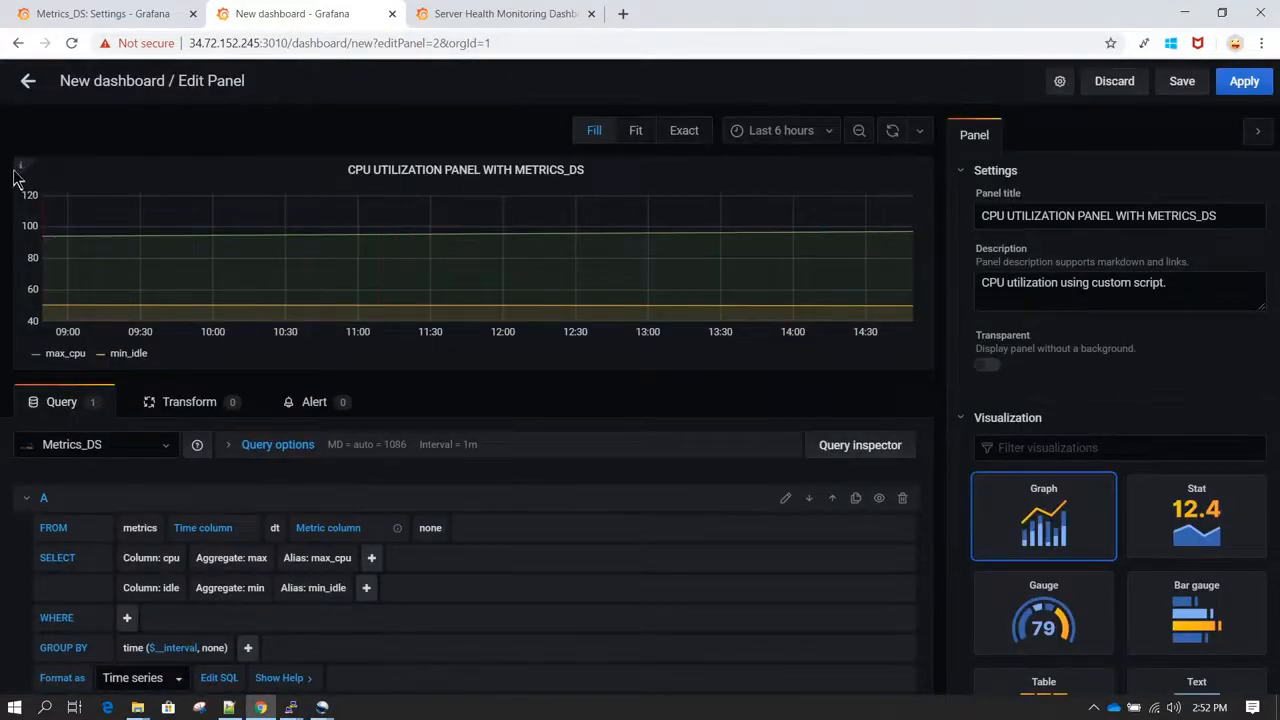
mouse_move(20, 170)
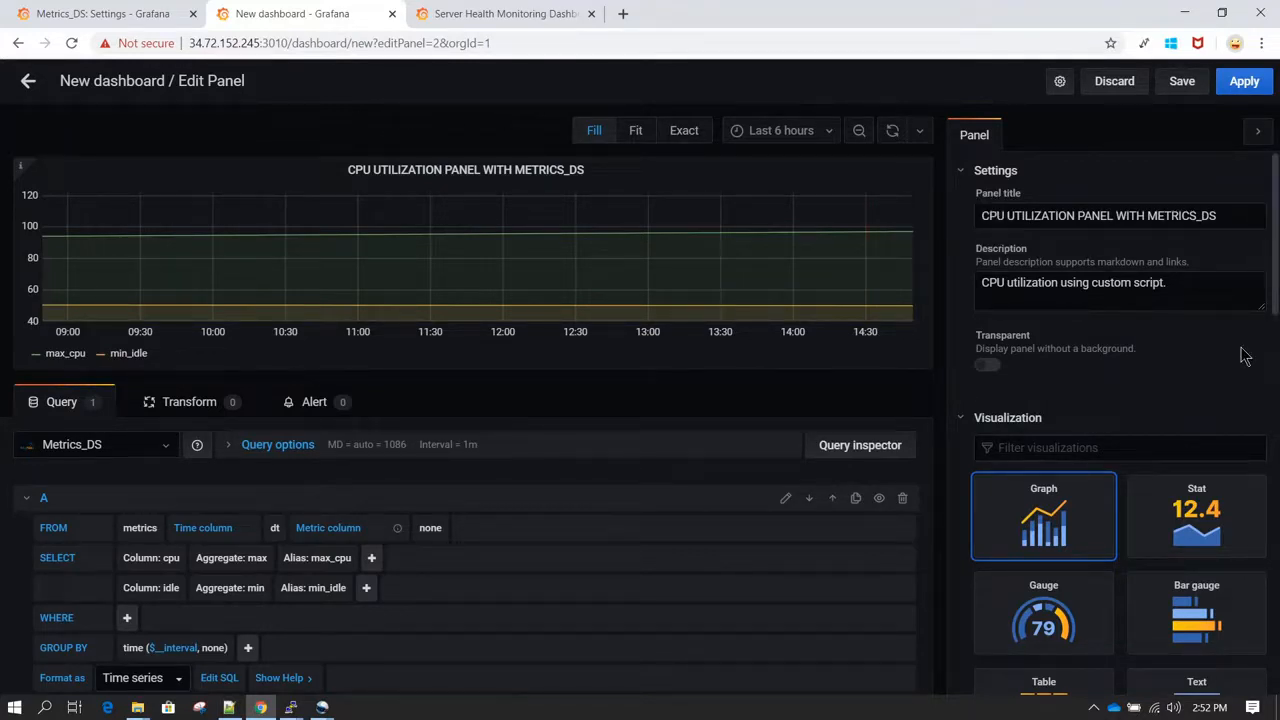
Step: Look through the available visualization types and the graph's display settings
scroll(1245, 356, "down", 1)
scroll(1245, 356, "up", 1)
scroll(1141, 328, "down", 3)
scroll(1141, 328, "down", 1)
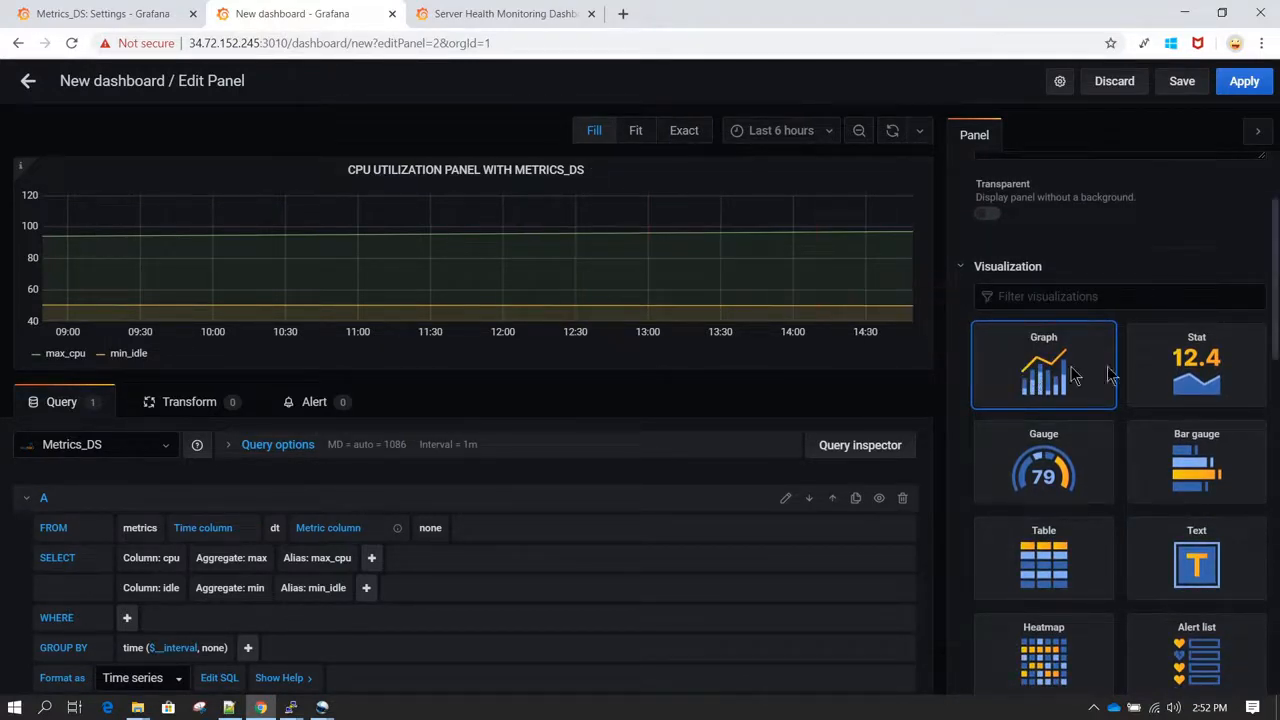
scroll(1173, 533, "down", 3)
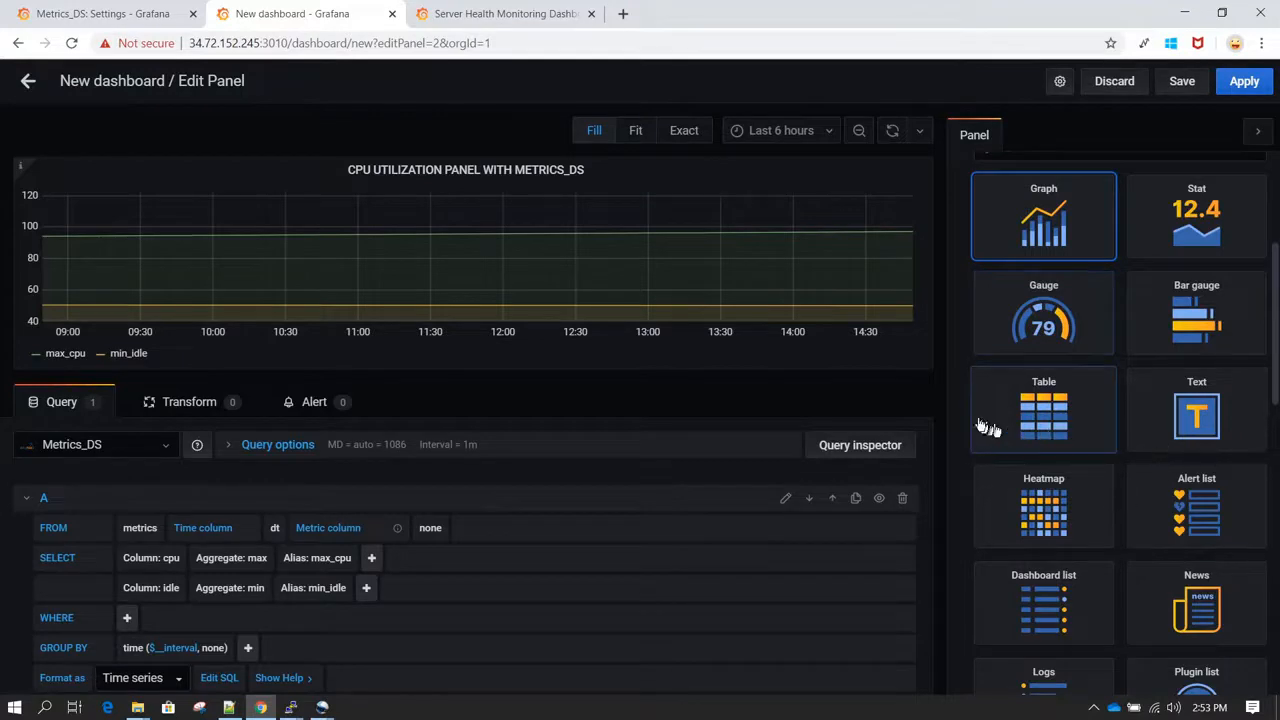
scroll(955, 405, "up", 1)
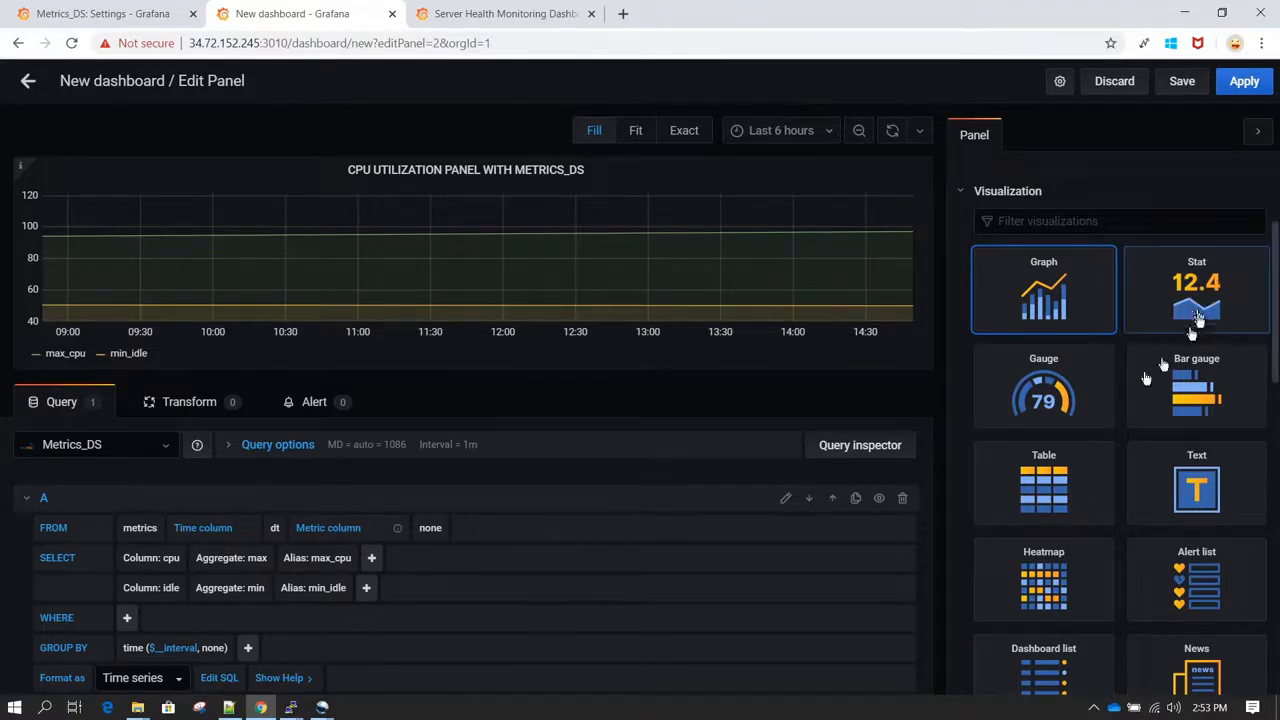
scroll(1130, 470, "down", 2)
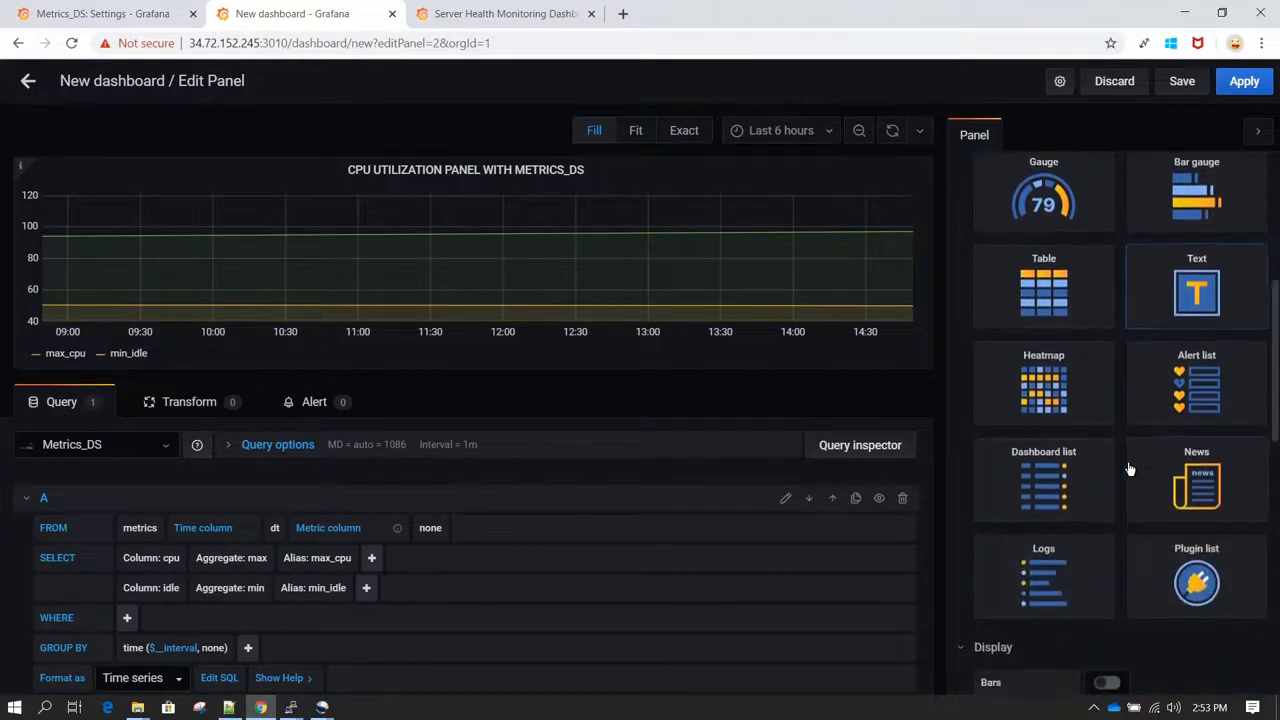
scroll(1130, 470, "down", 2)
scroll(1210, 530, "down", 2)
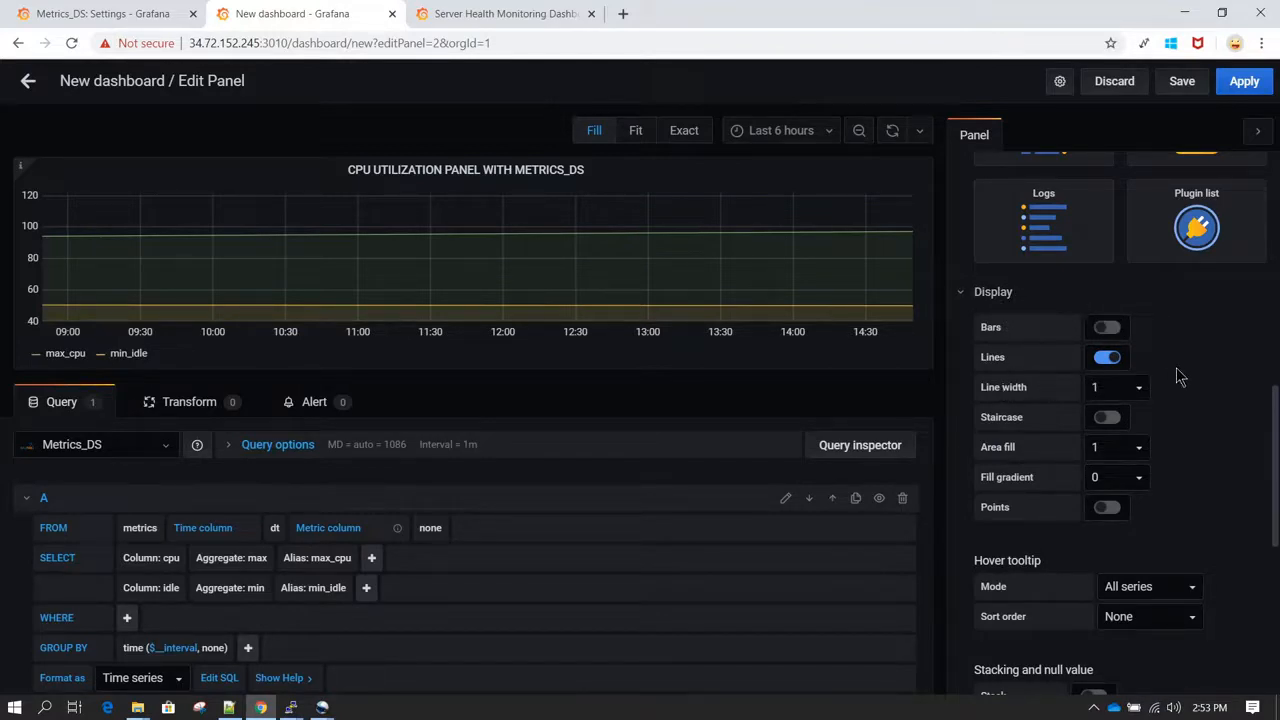
Step: Turn on bars in the graph's display settings, keeping lines enabled as well
scroll(1176, 367, "down", 1)
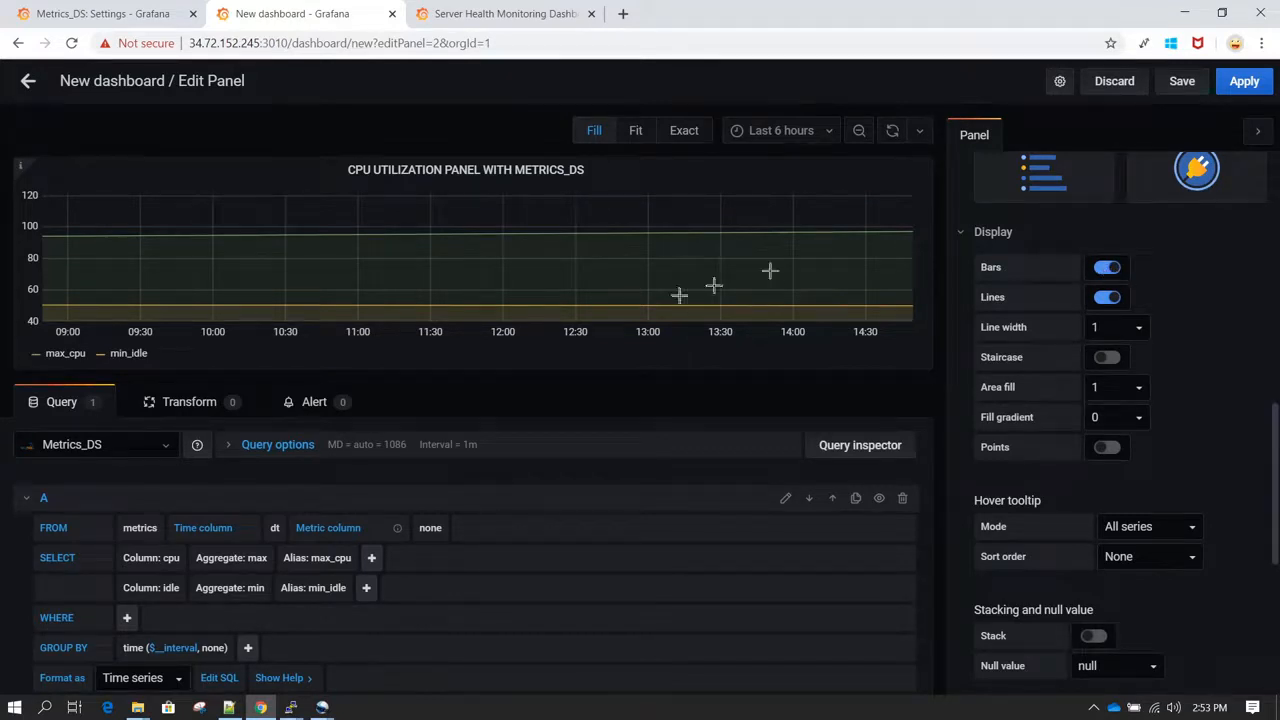
left_click(1105, 298)
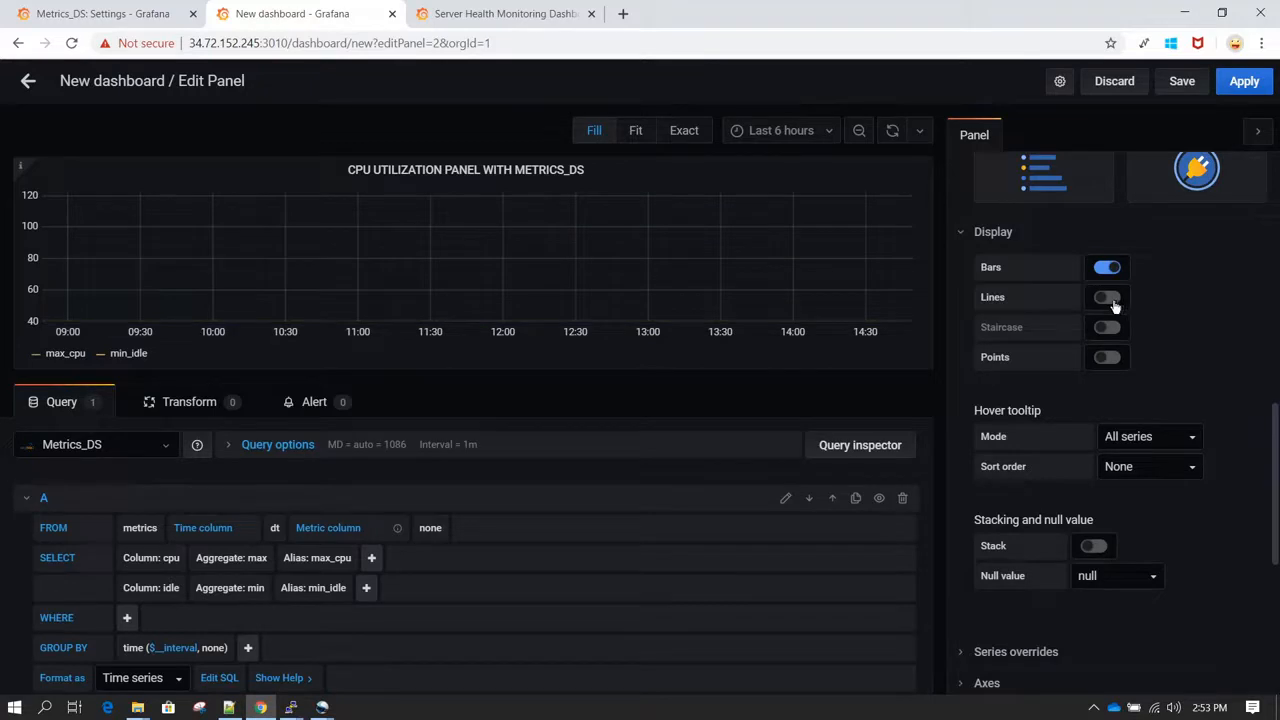
left_click(1110, 299)
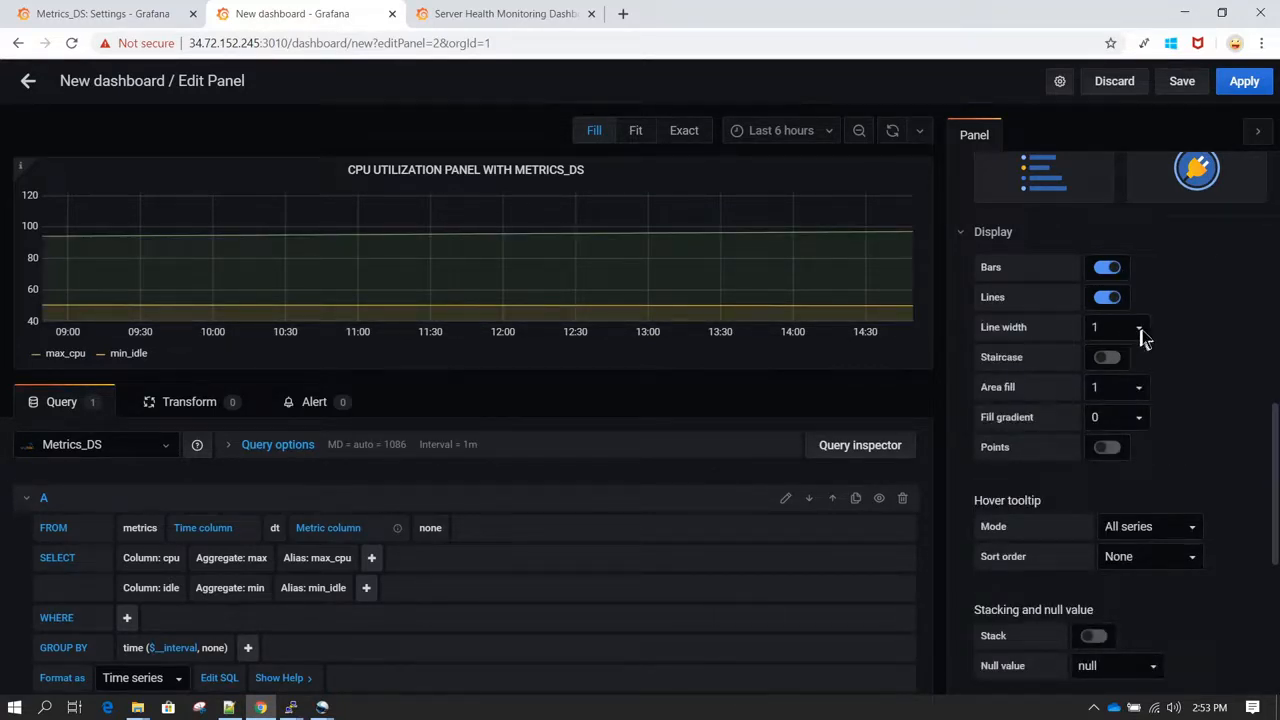
Step: Style the graph with line width 7, area fill 4 and fill gradient 2
left_click(1142, 332)
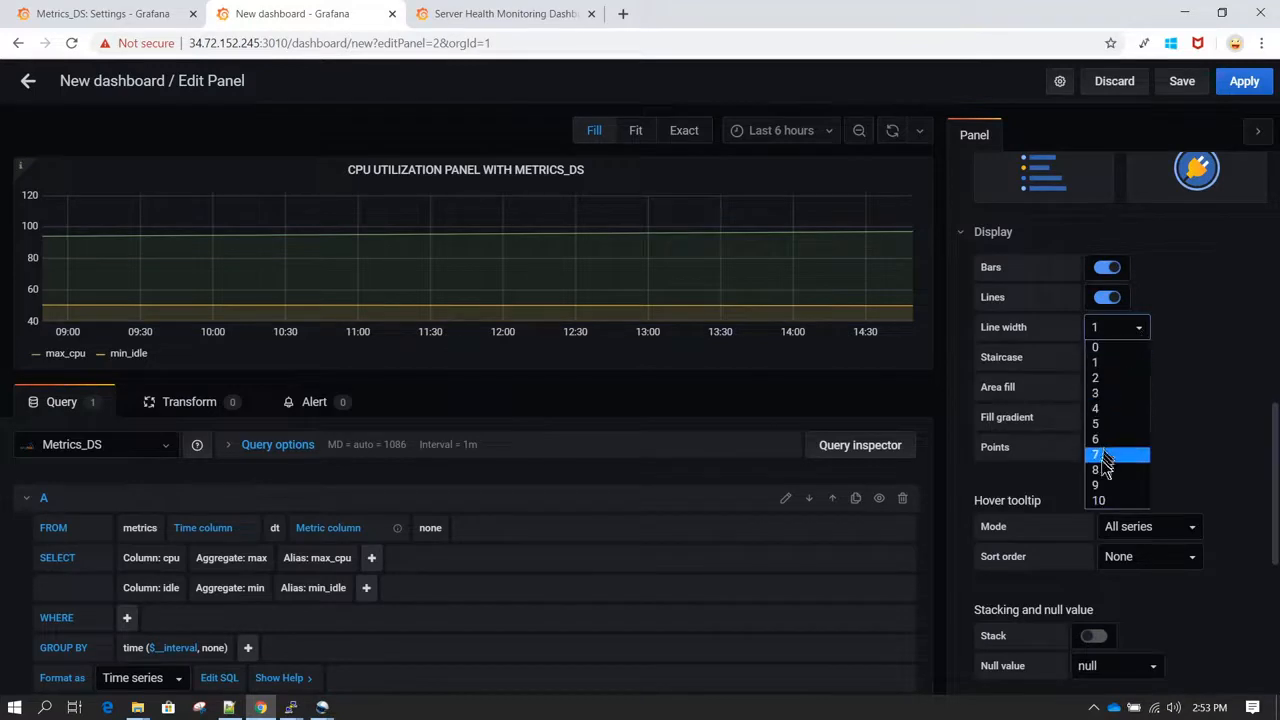
left_click(1104, 457)
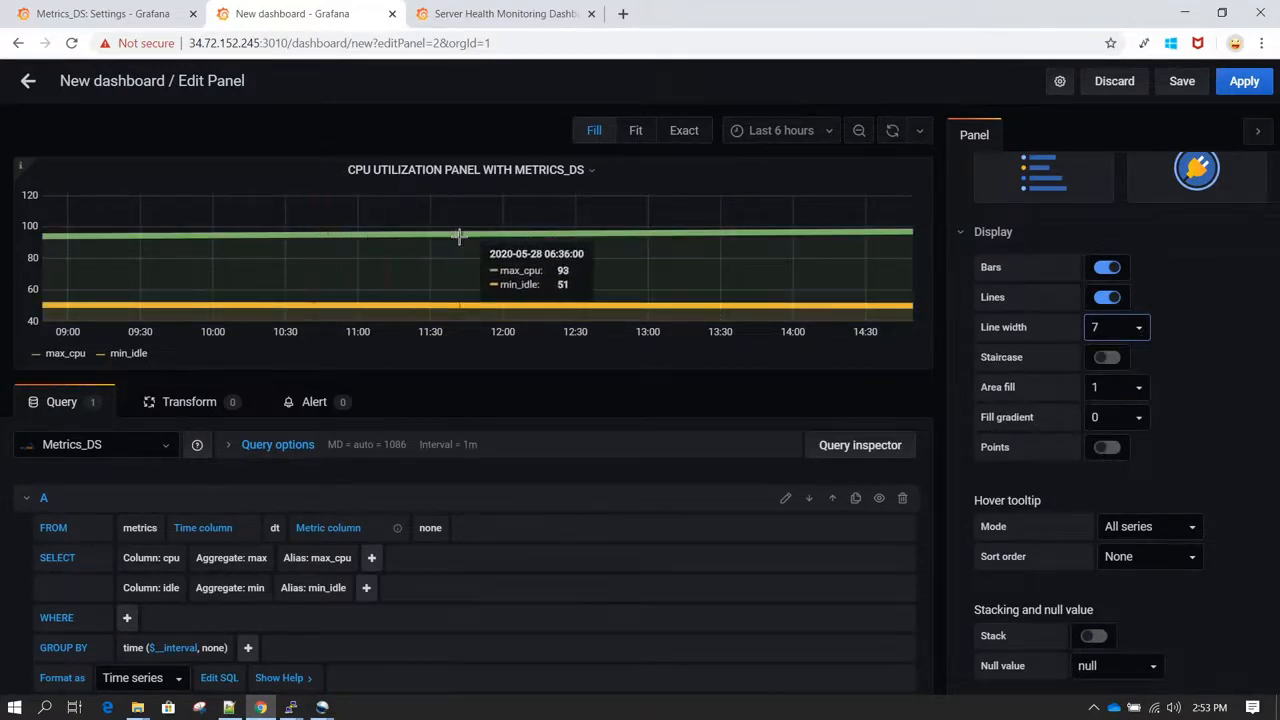
left_click(1141, 390)
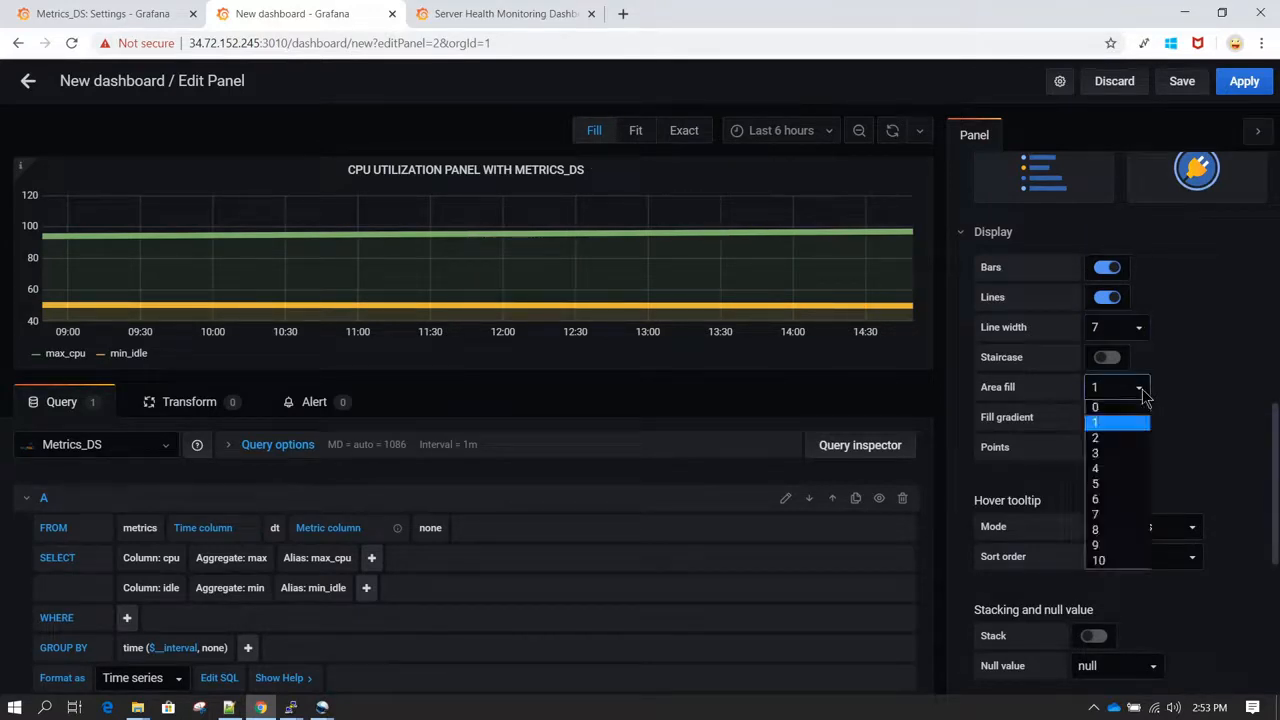
left_click(1117, 468)
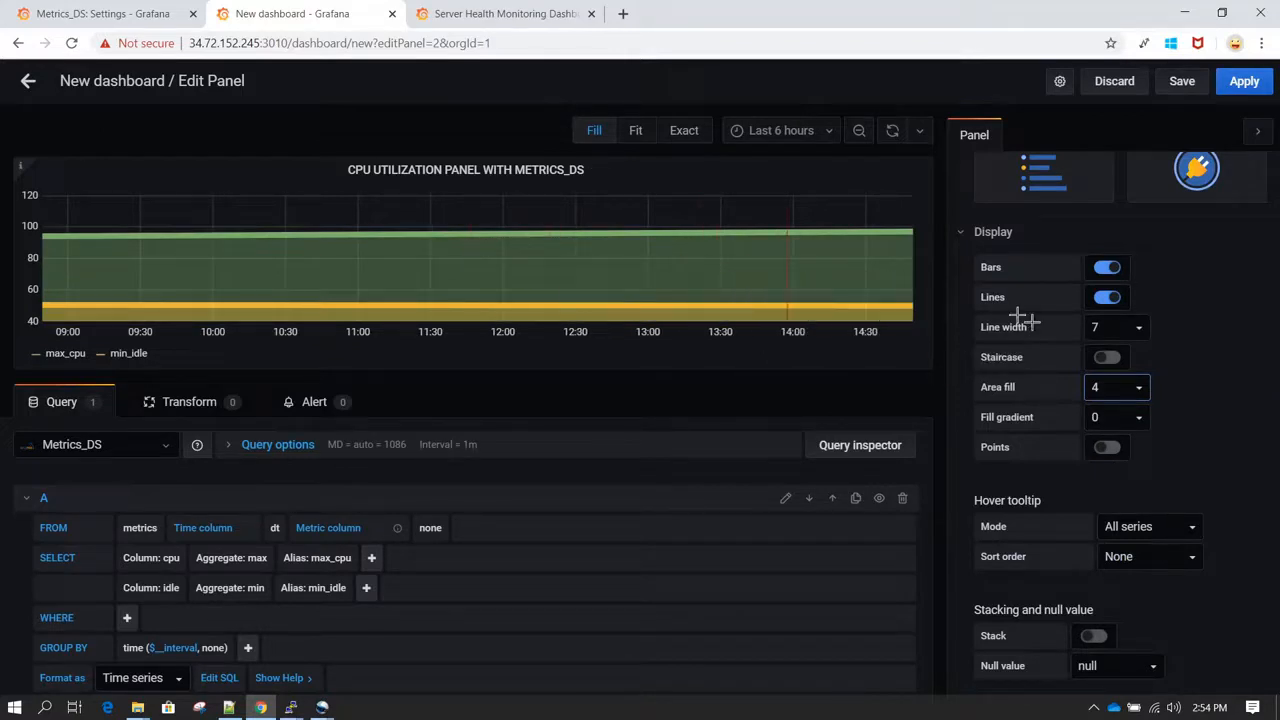
left_click(1139, 418)
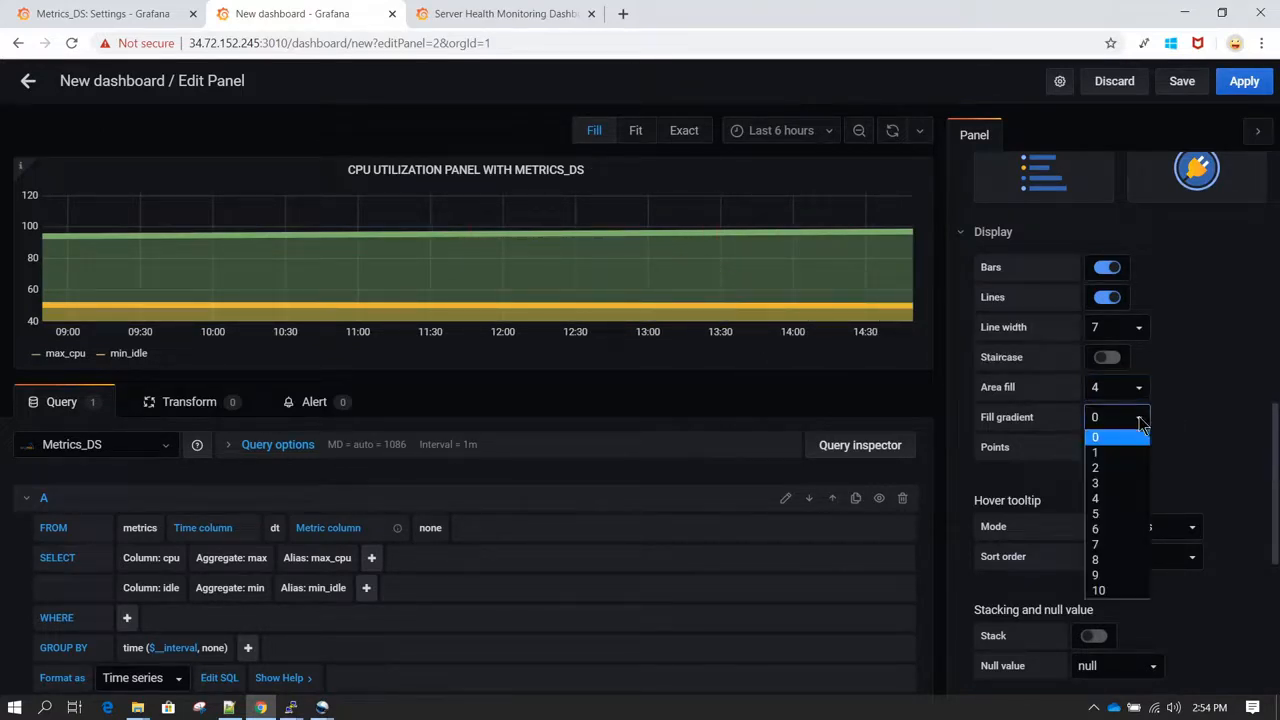
left_click(1110, 470)
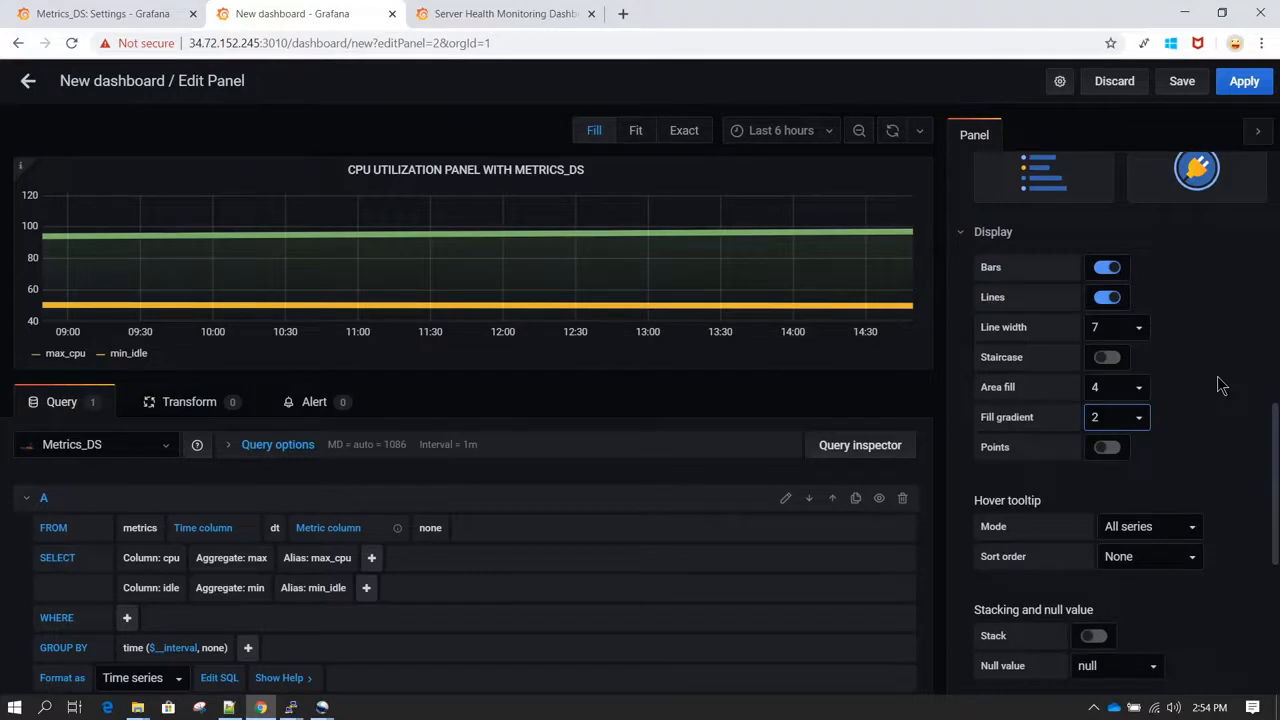
Step: Turn on points for the graph and set the point radius to 3
left_click(1108, 448)
left_click(1140, 480)
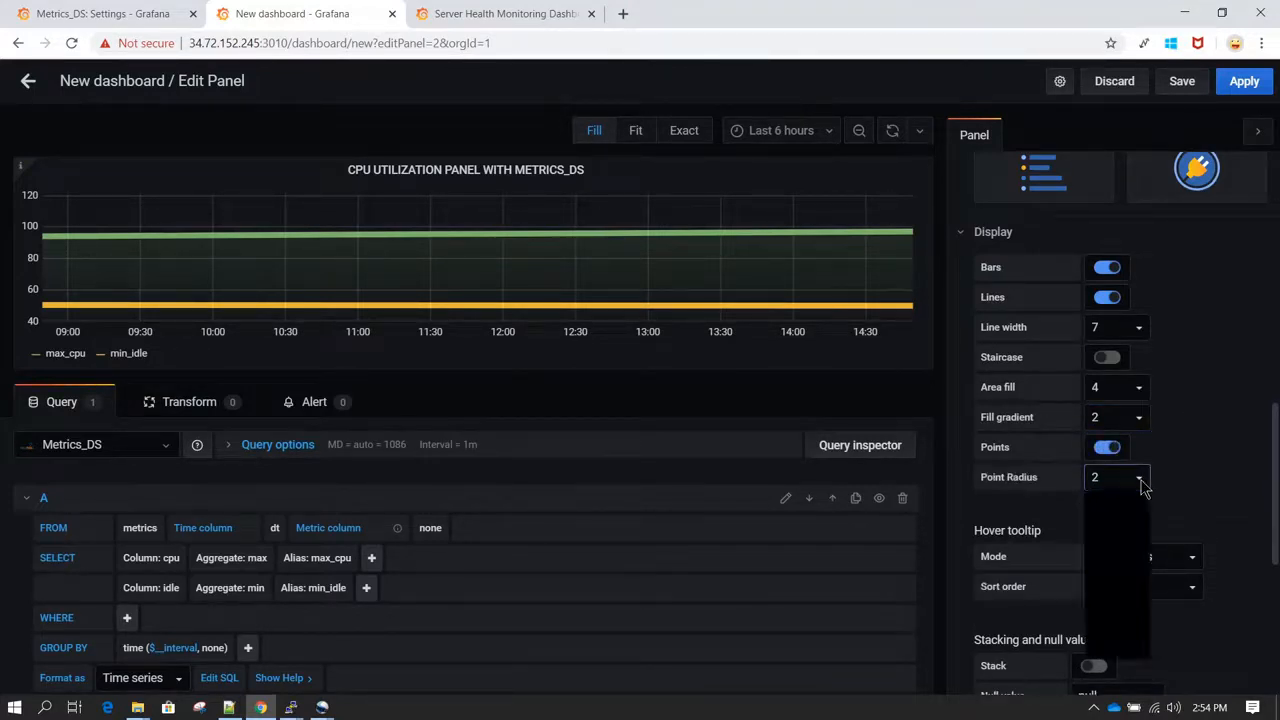
left_click(1105, 546)
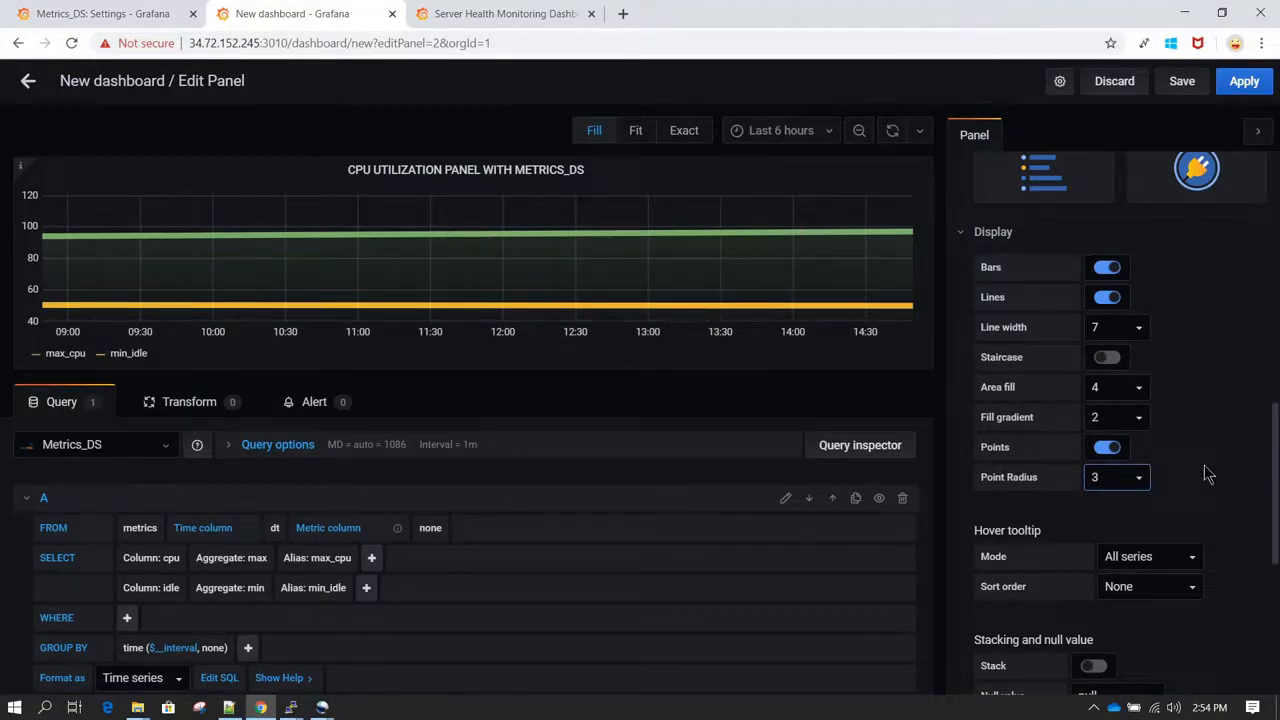
Step: Save the dashboard as "Example 01 - CPU UTILIZATION DASHBOARD" in the General folder
scroll(1194, 414, "down", 1)
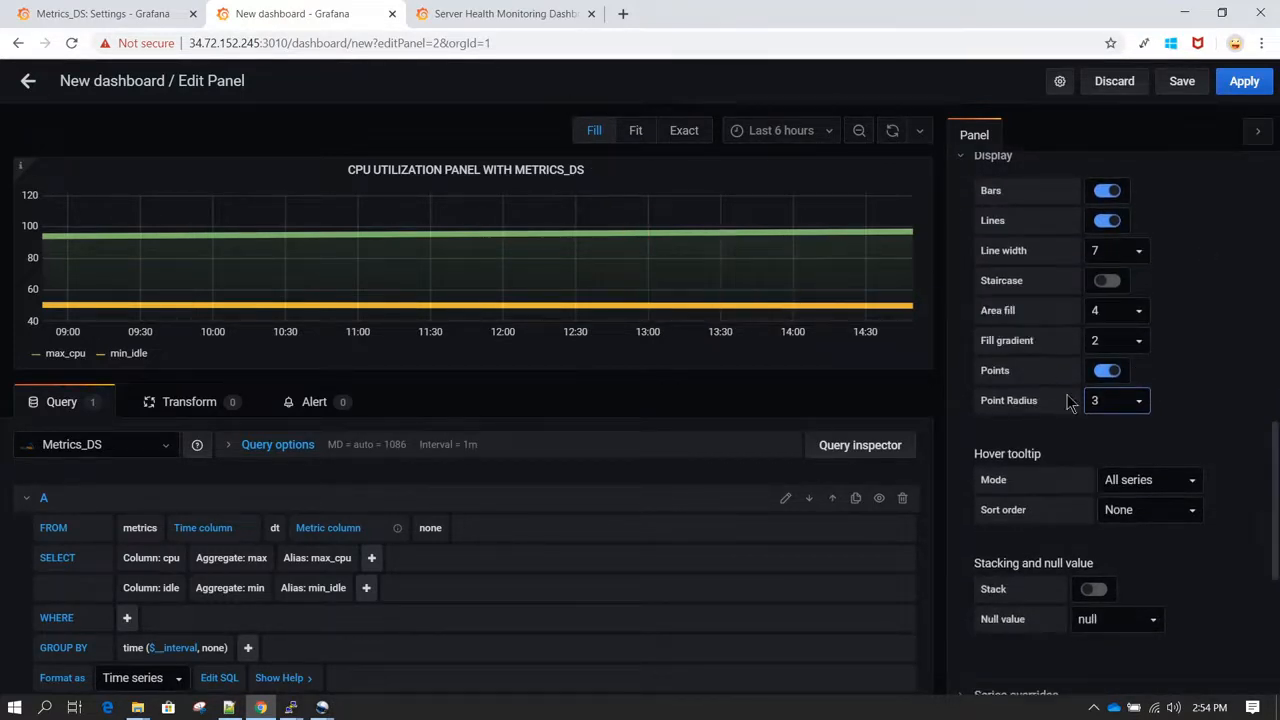
scroll(1211, 464, "down", 2)
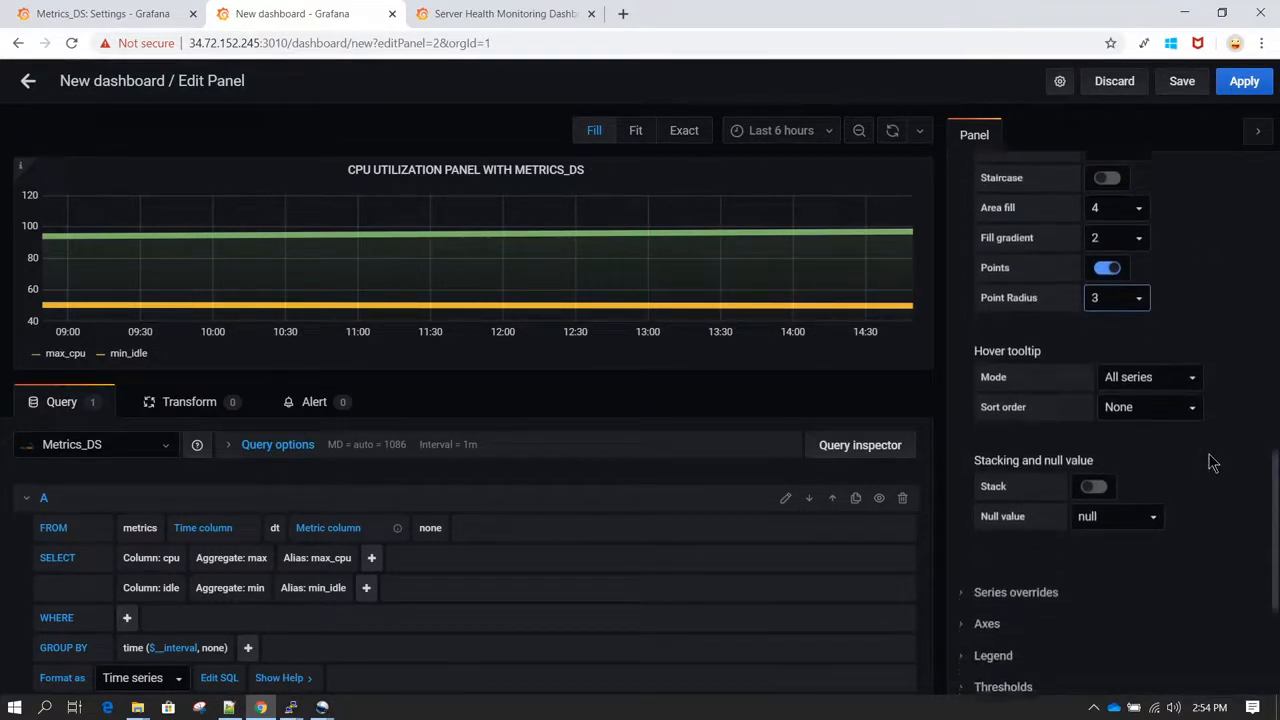
scroll(1211, 462, "down", 3)
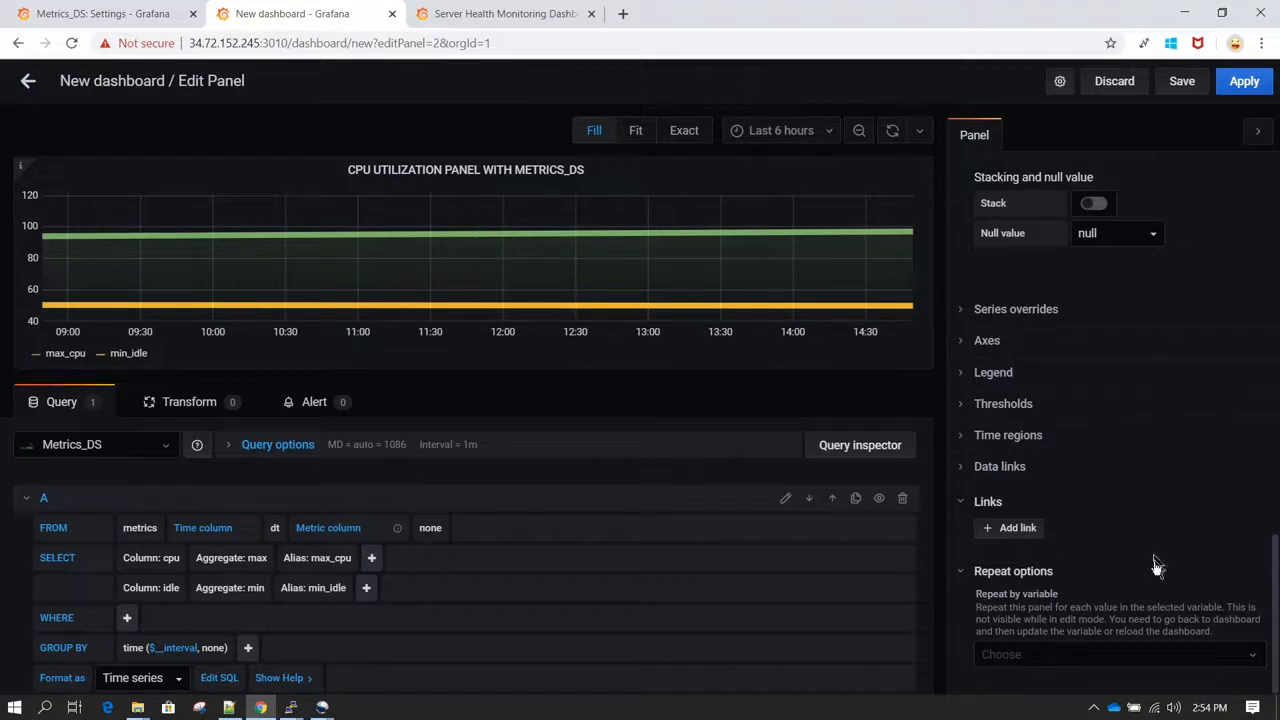
scroll(1196, 271, "up", 6)
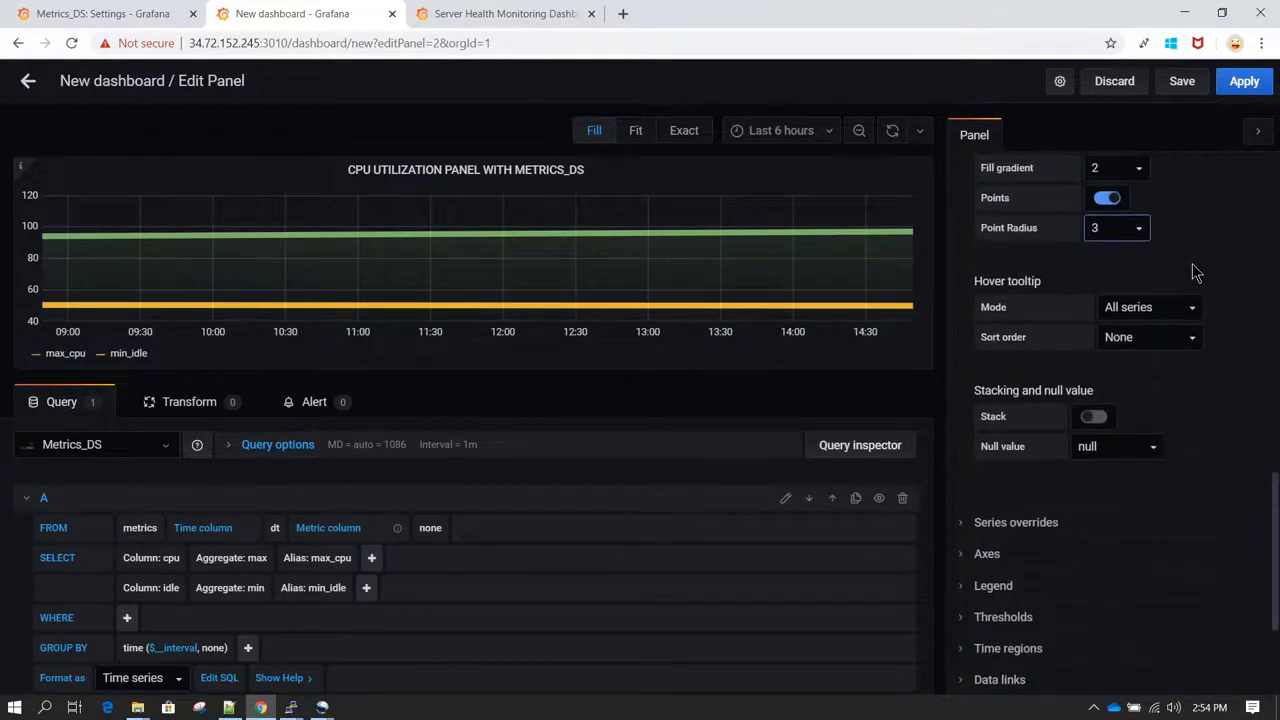
scroll(1192, 270, "up", 6)
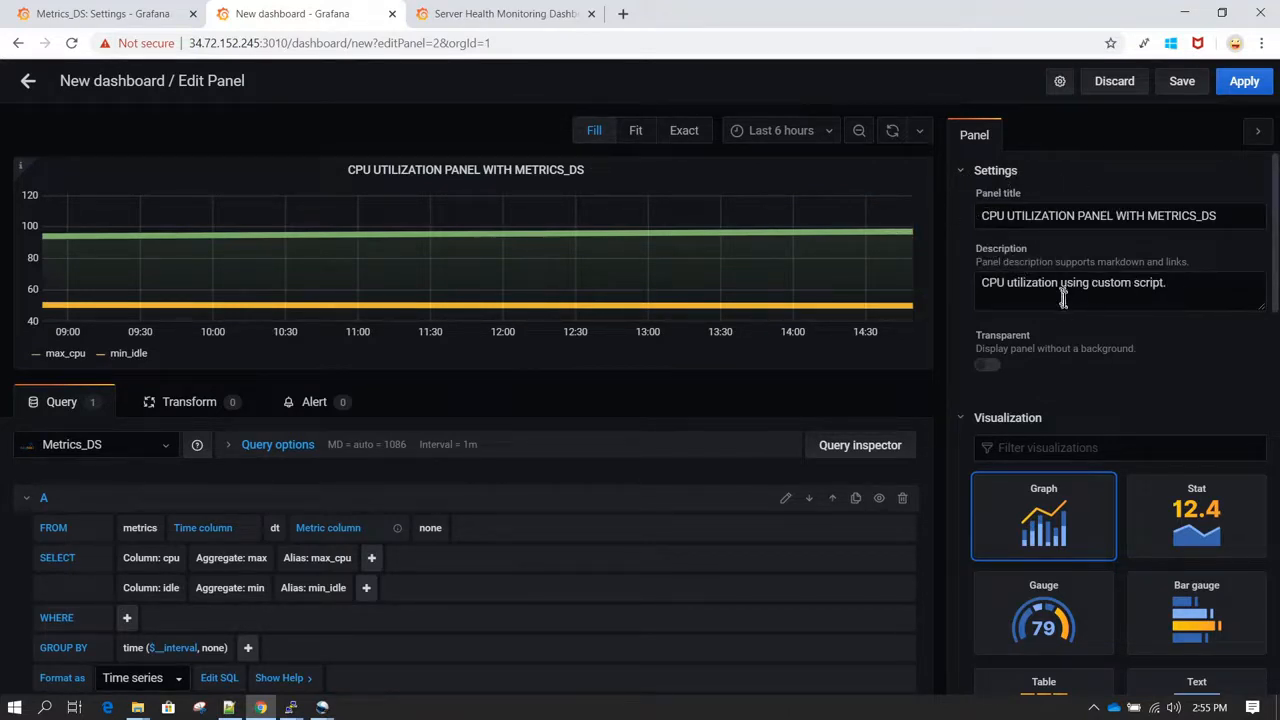
left_click(1183, 82)
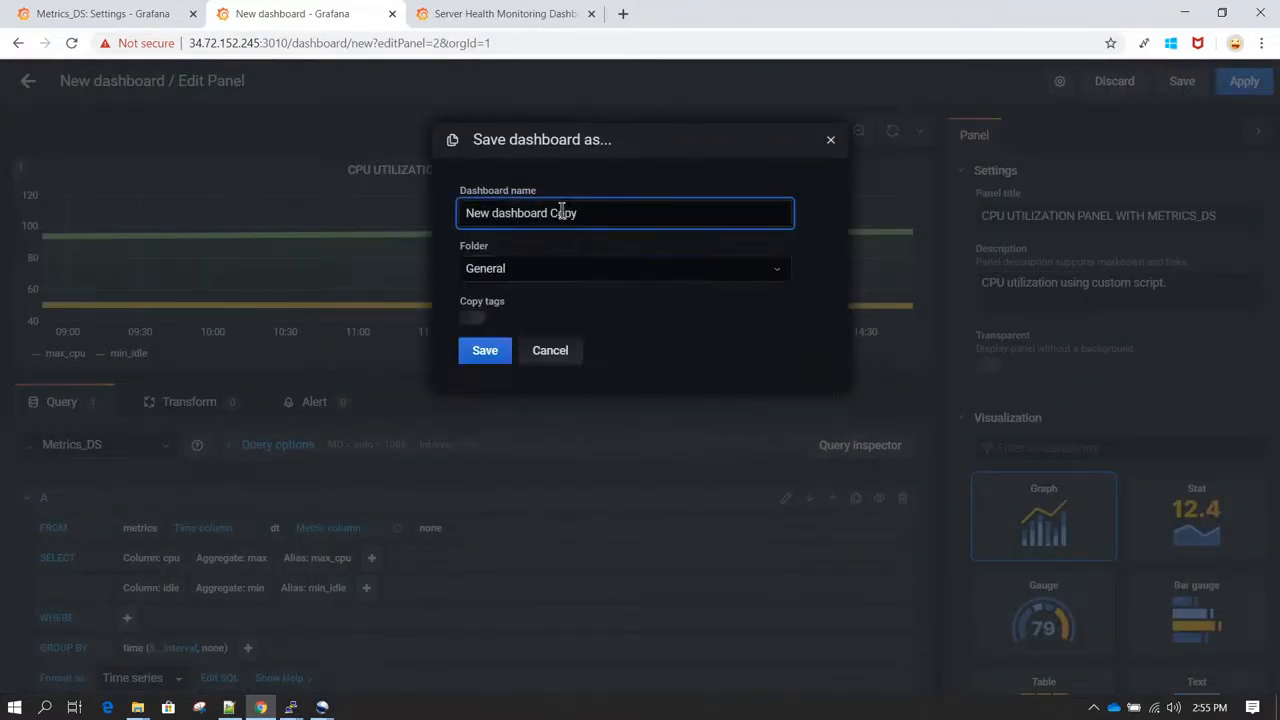
left_click_drag(630, 213, 349, 224)
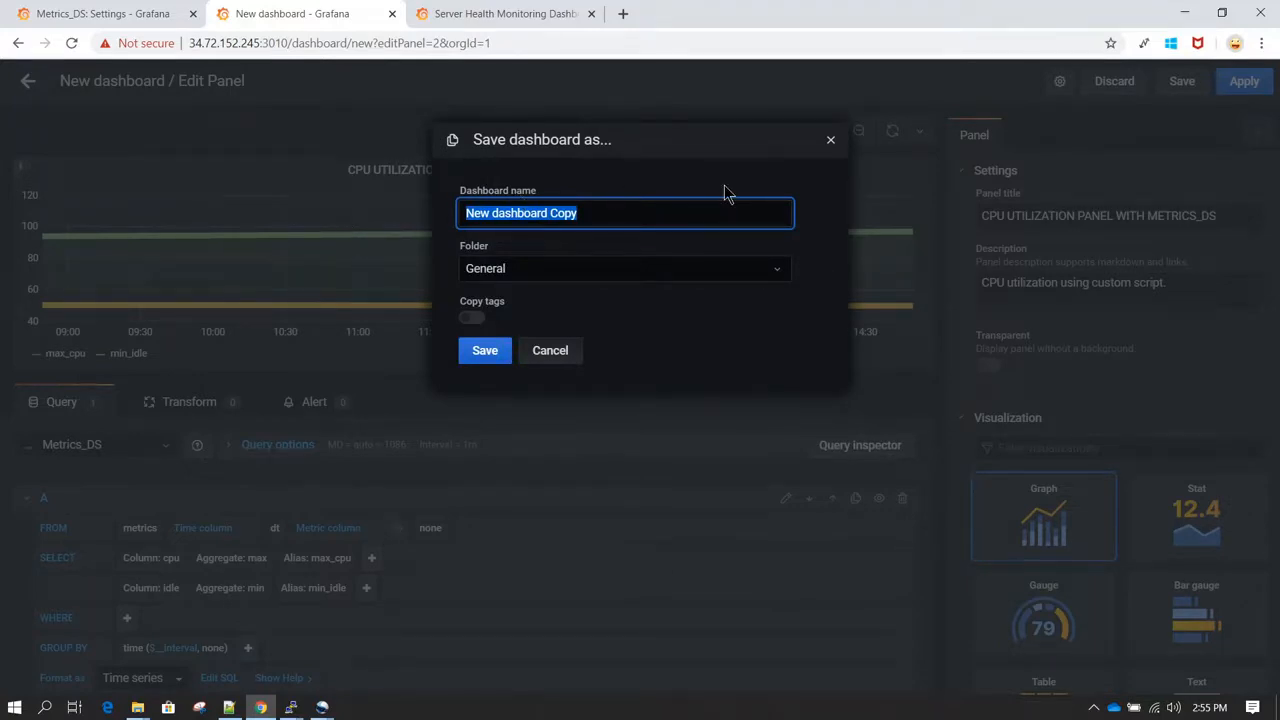
type("Example 01 -")
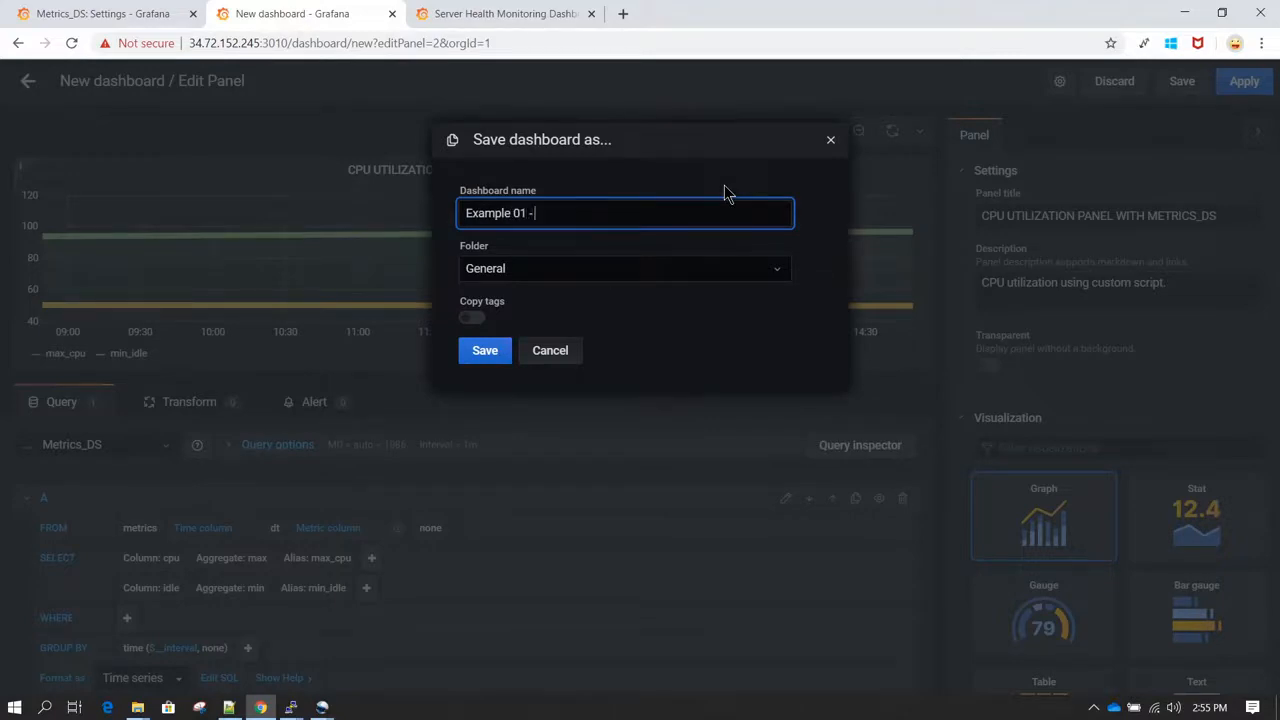
type(" CPU UTILIZATION DASHBOARD")
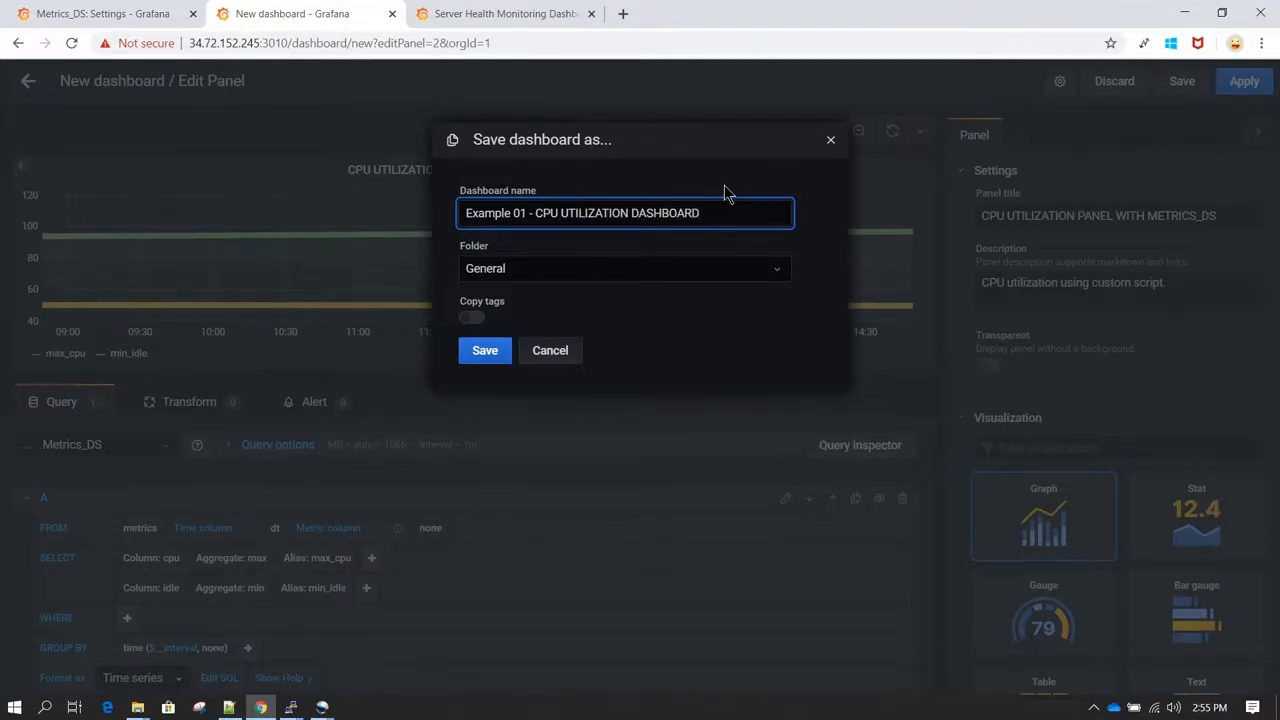
left_click(652, 270)
left_click(654, 269)
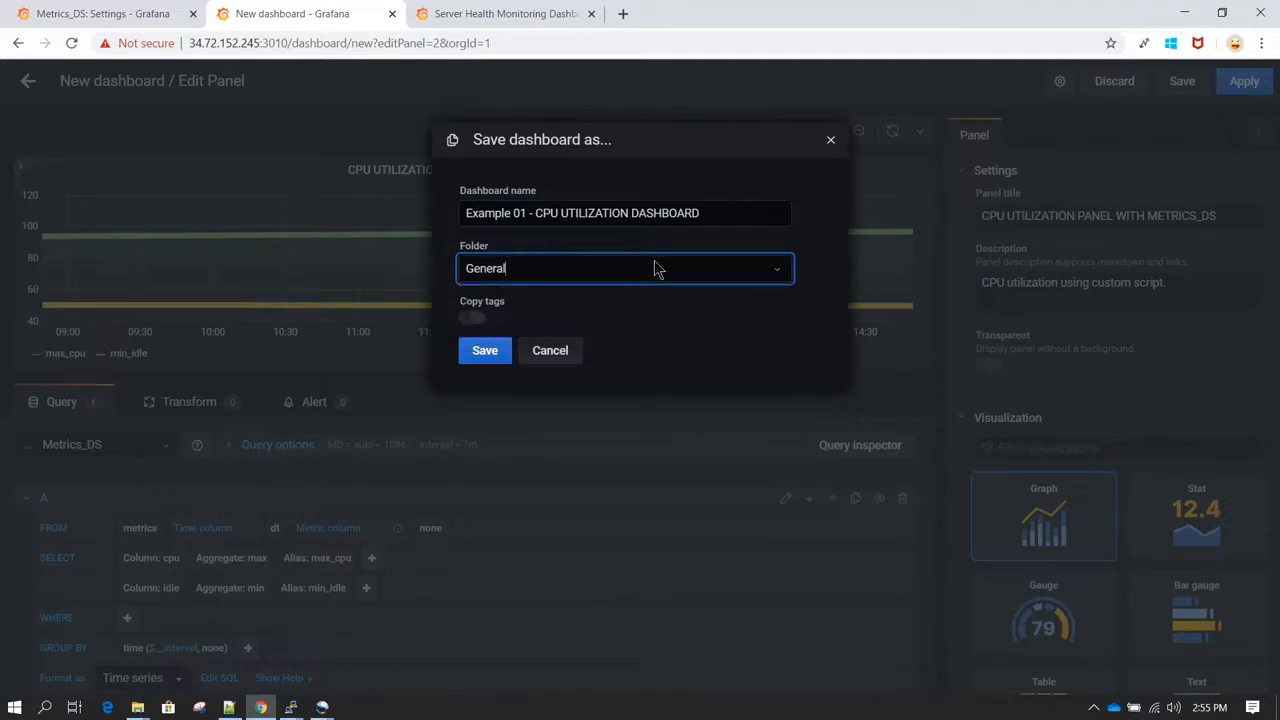
left_click(497, 353)
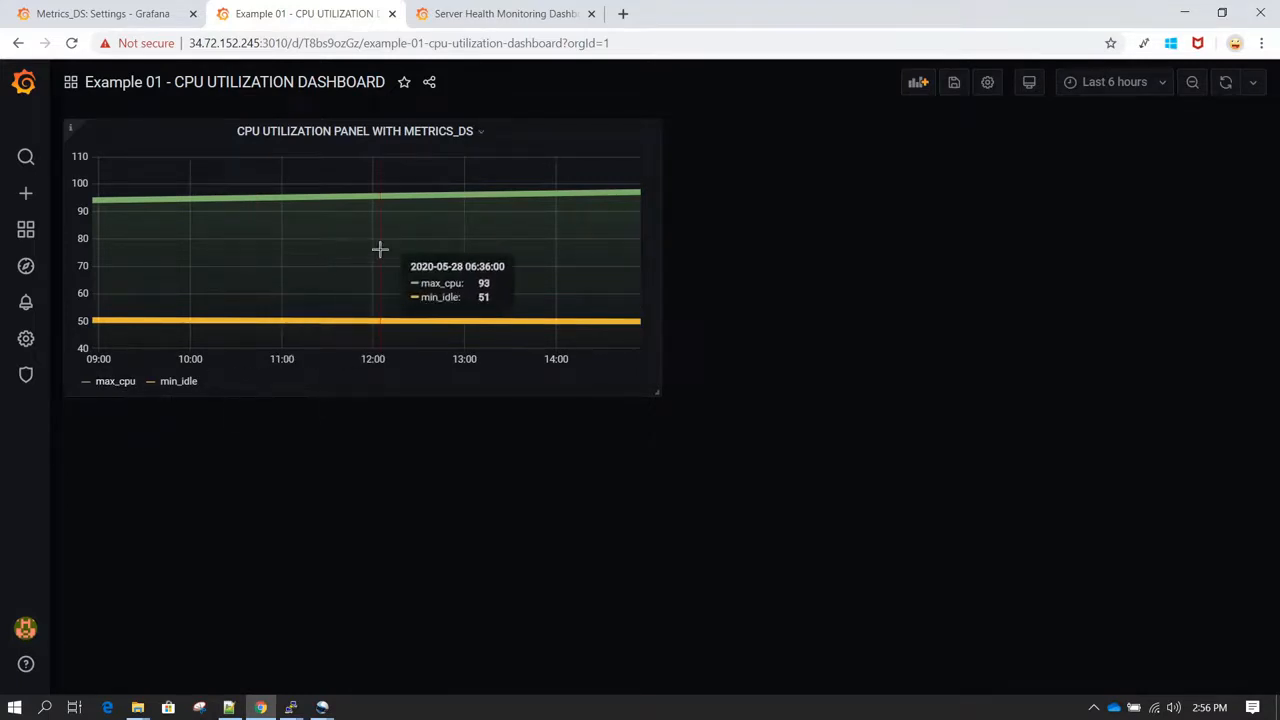
Step: Duplicate the CPU utilization panel on the dashboard
left_click(483, 133)
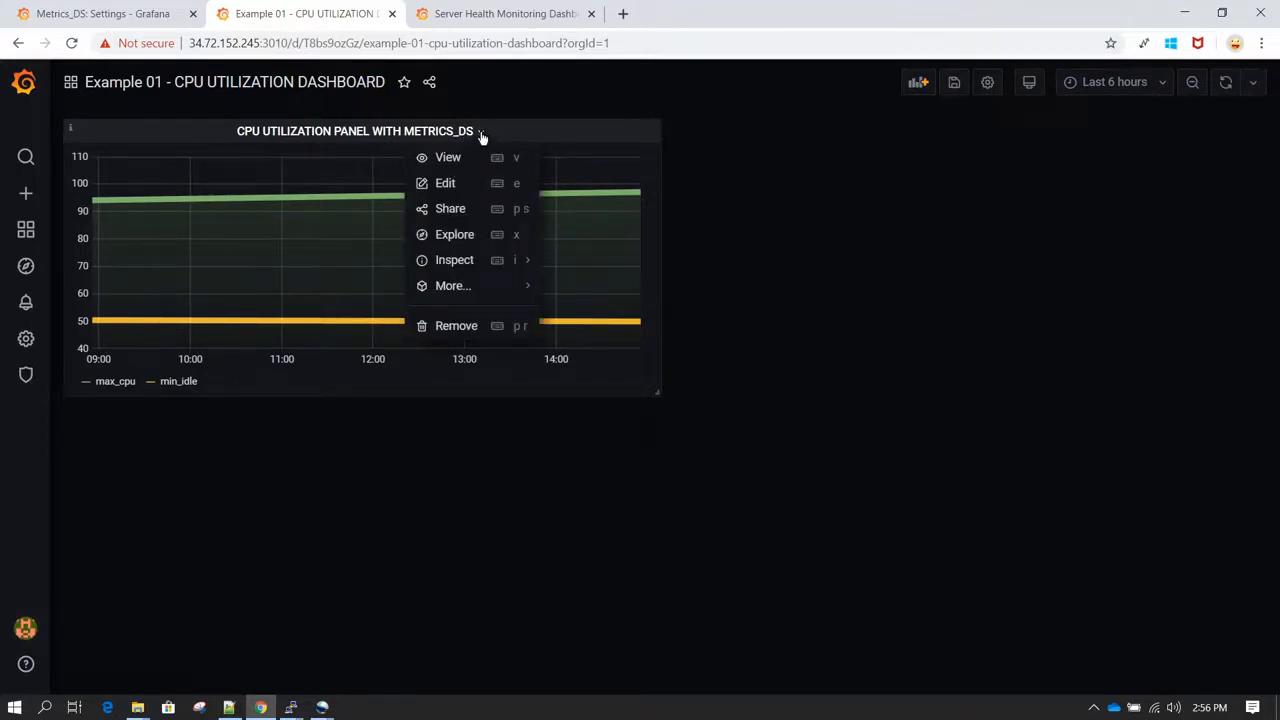
mouse_move(478, 288)
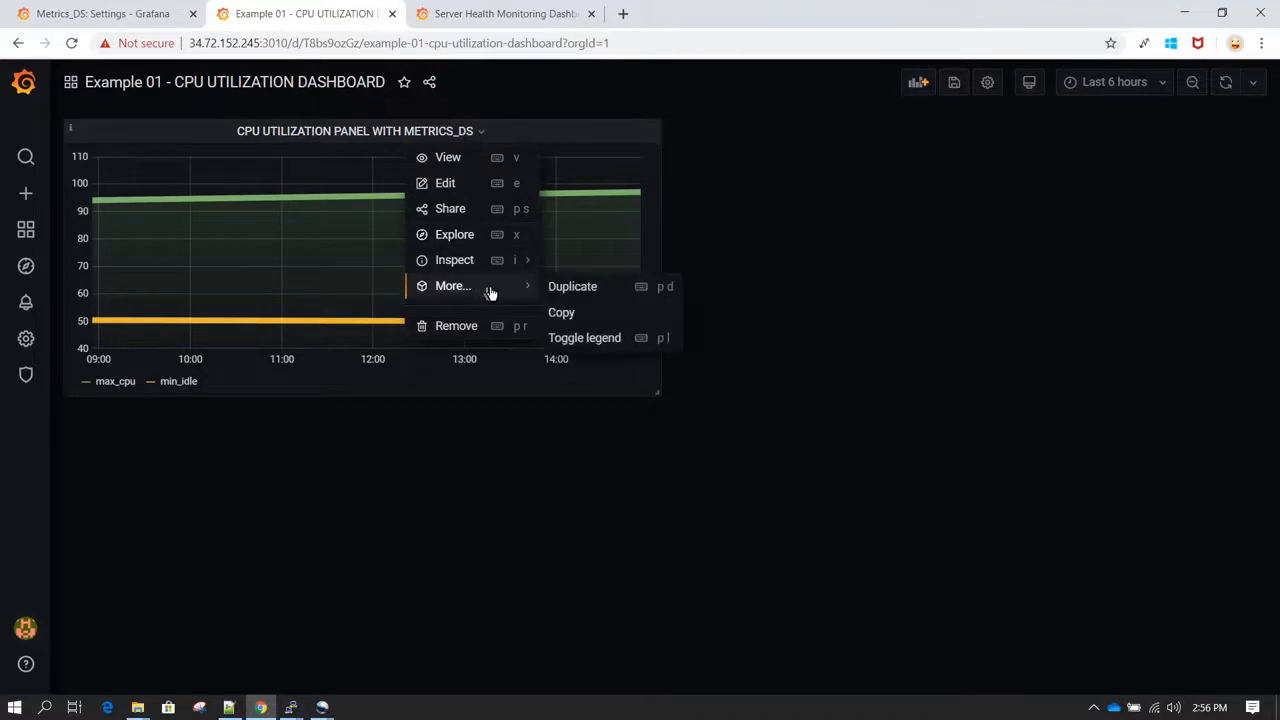
left_click(624, 294)
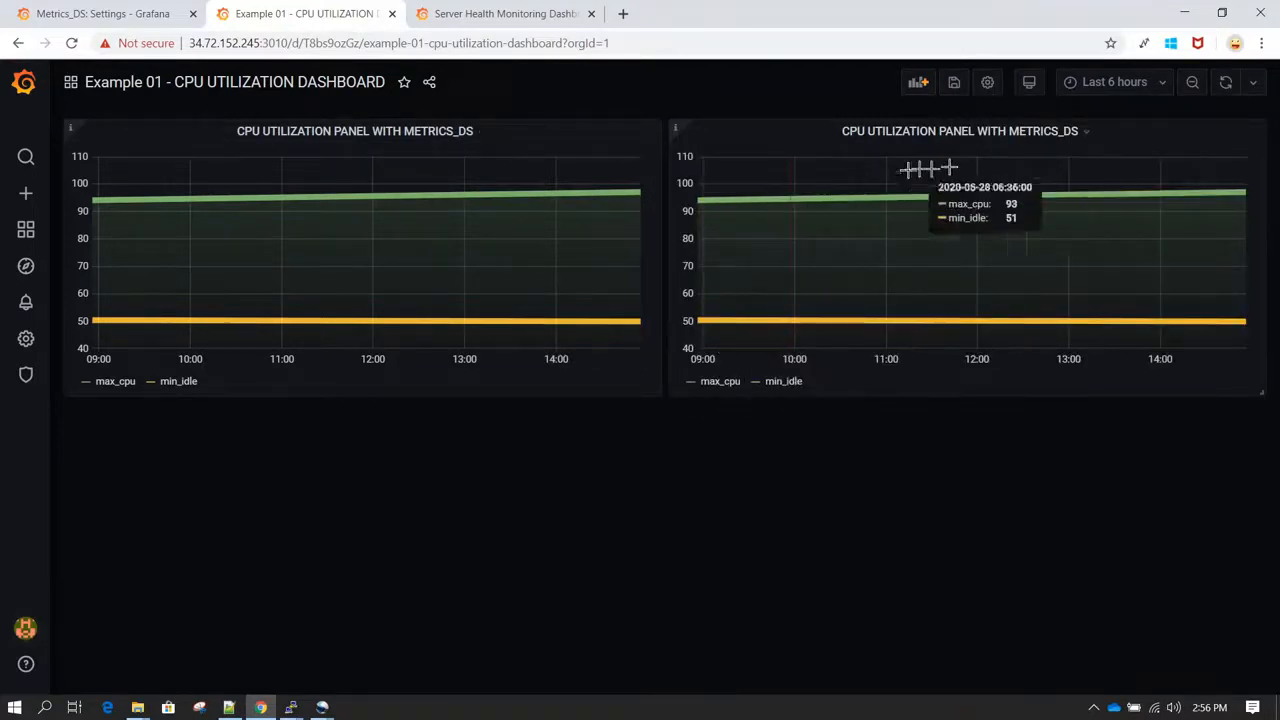
Step: In the duplicated panel's query, set the cpu column's aggregate to min and remove the idle column
left_click(1088, 139)
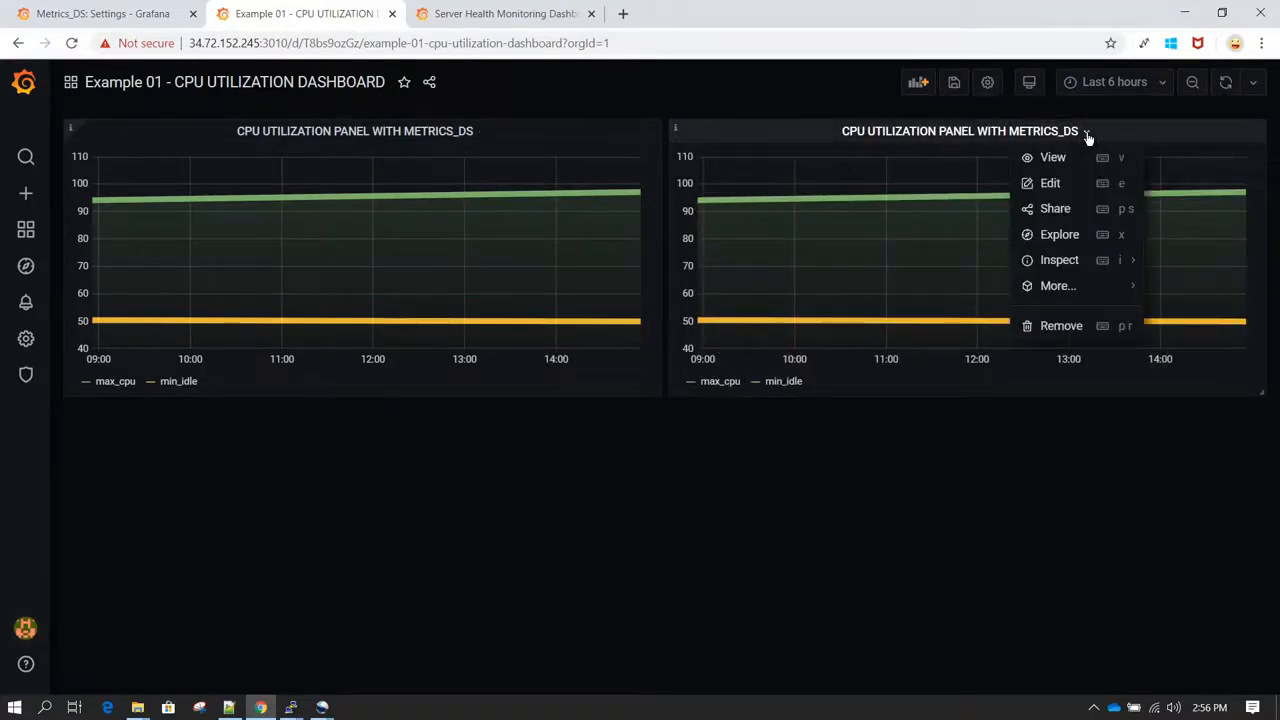
left_click(1050, 184)
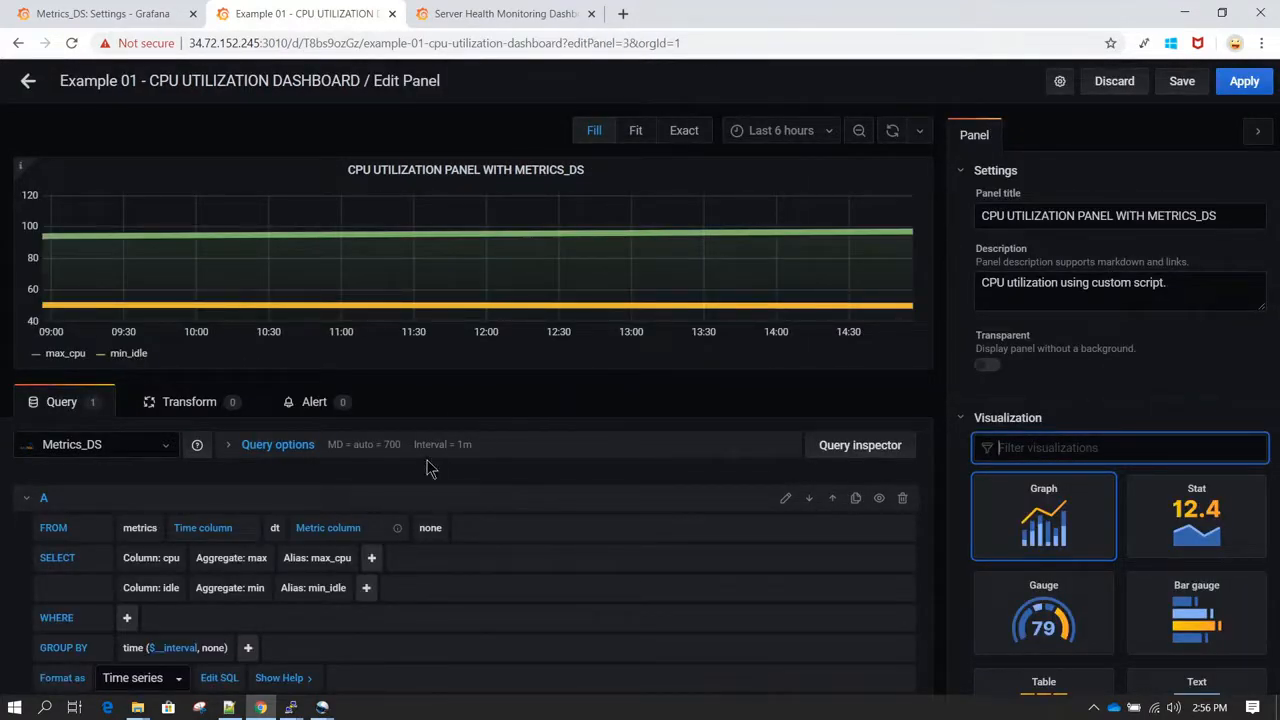
scroll(430, 470, "down", 2)
left_click(264, 508)
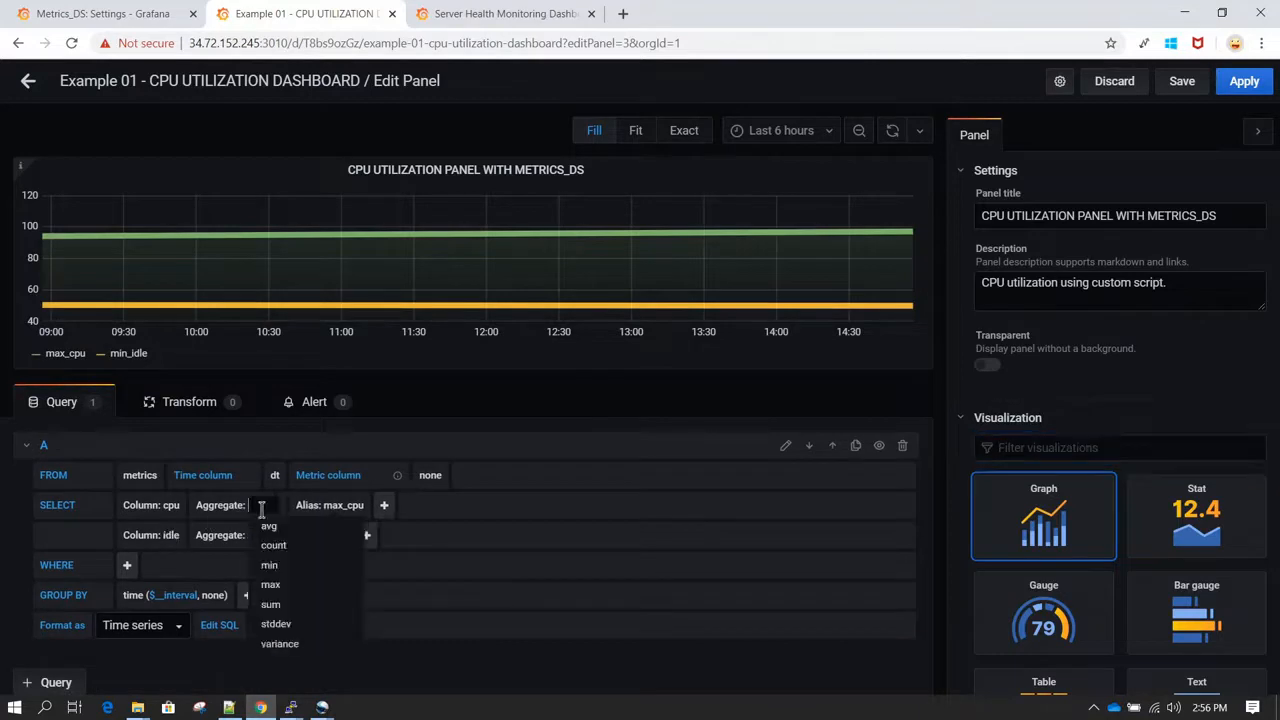
left_click(284, 568)
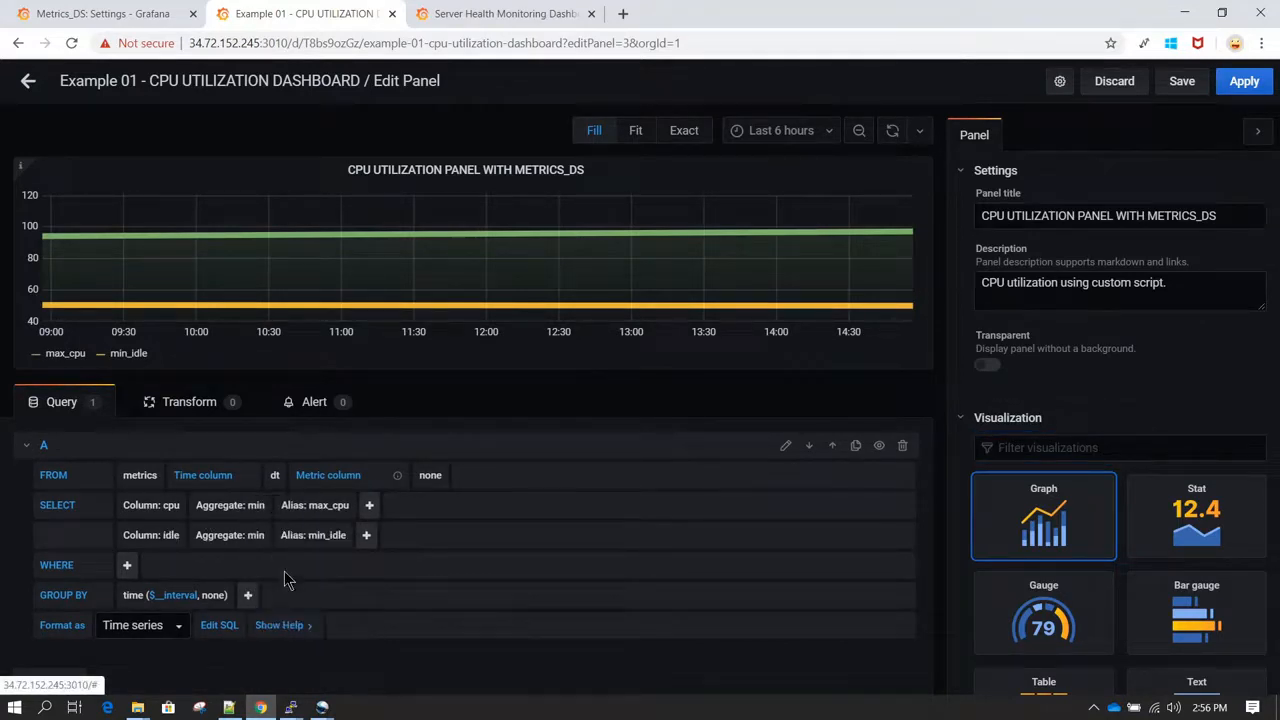
left_click(141, 540)
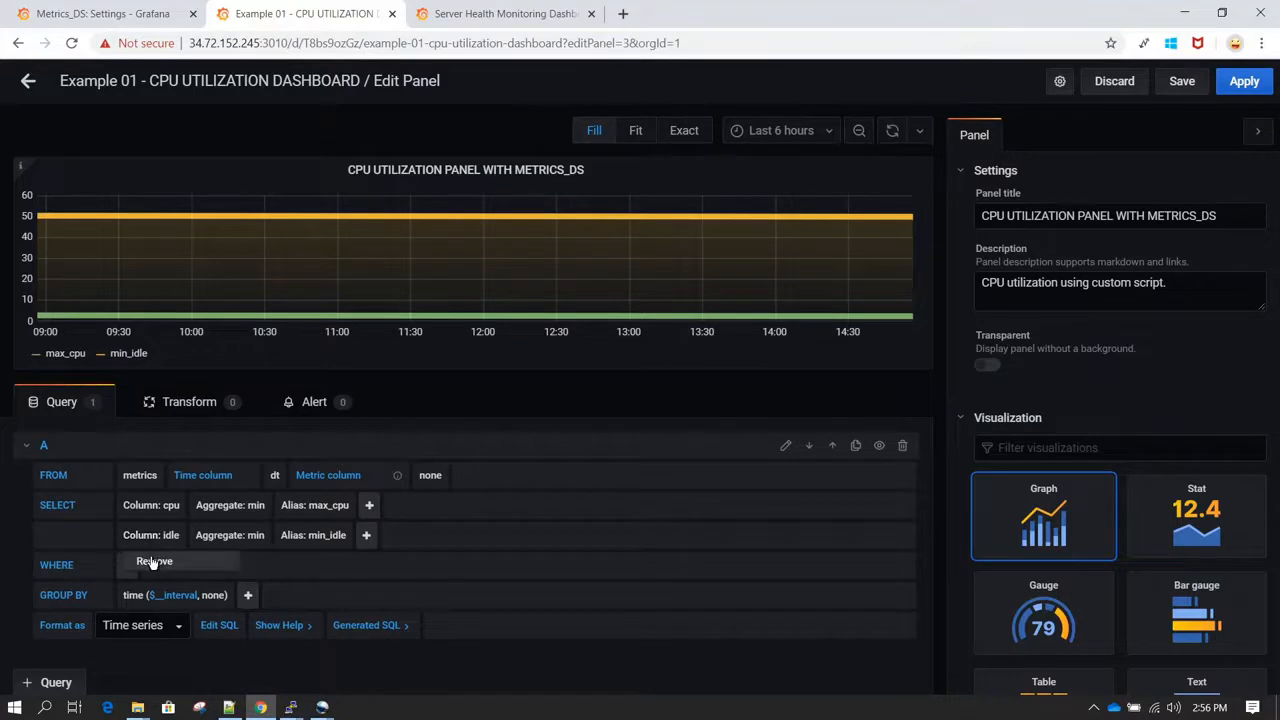
left_click(148, 561)
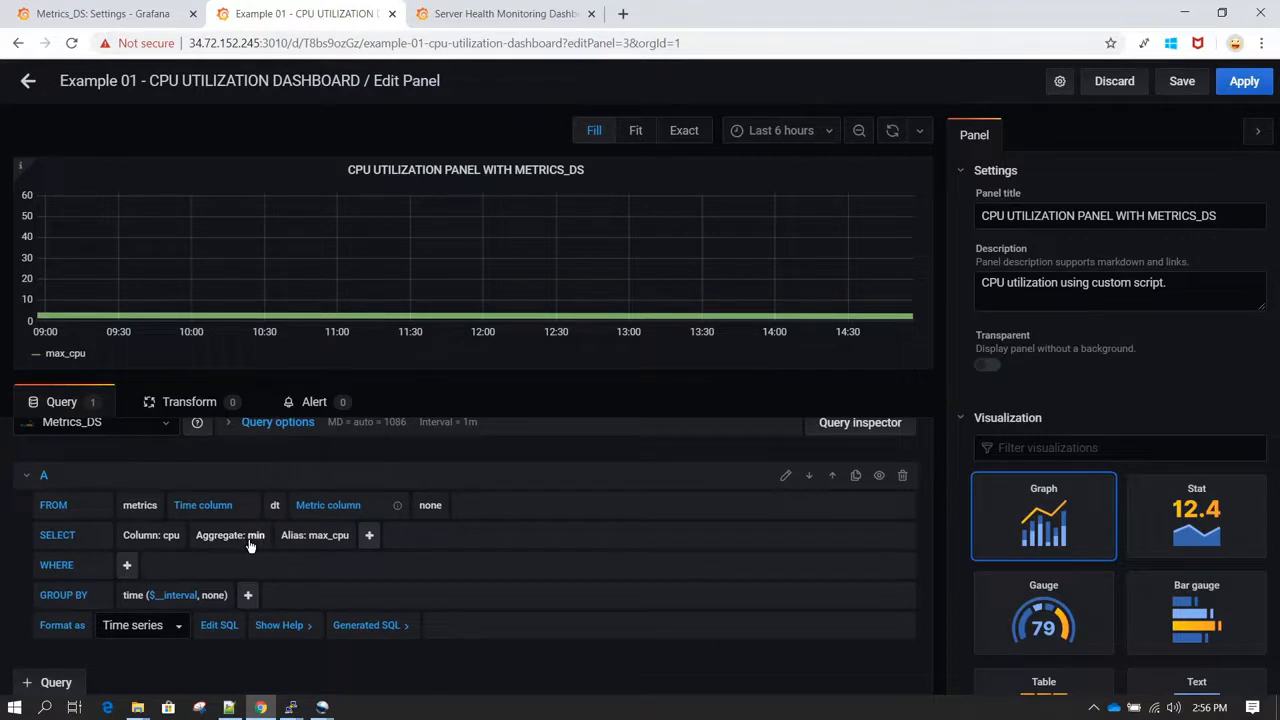
Step: Rename the cpu column's alias to min_cpu in the duplicated panel's query
left_click(328, 537)
left_click(322, 538)
key("Home")
key("shift+Right")
key("shift+Right")
key("shift+Right")
key("BackSpace")
type("MIN")
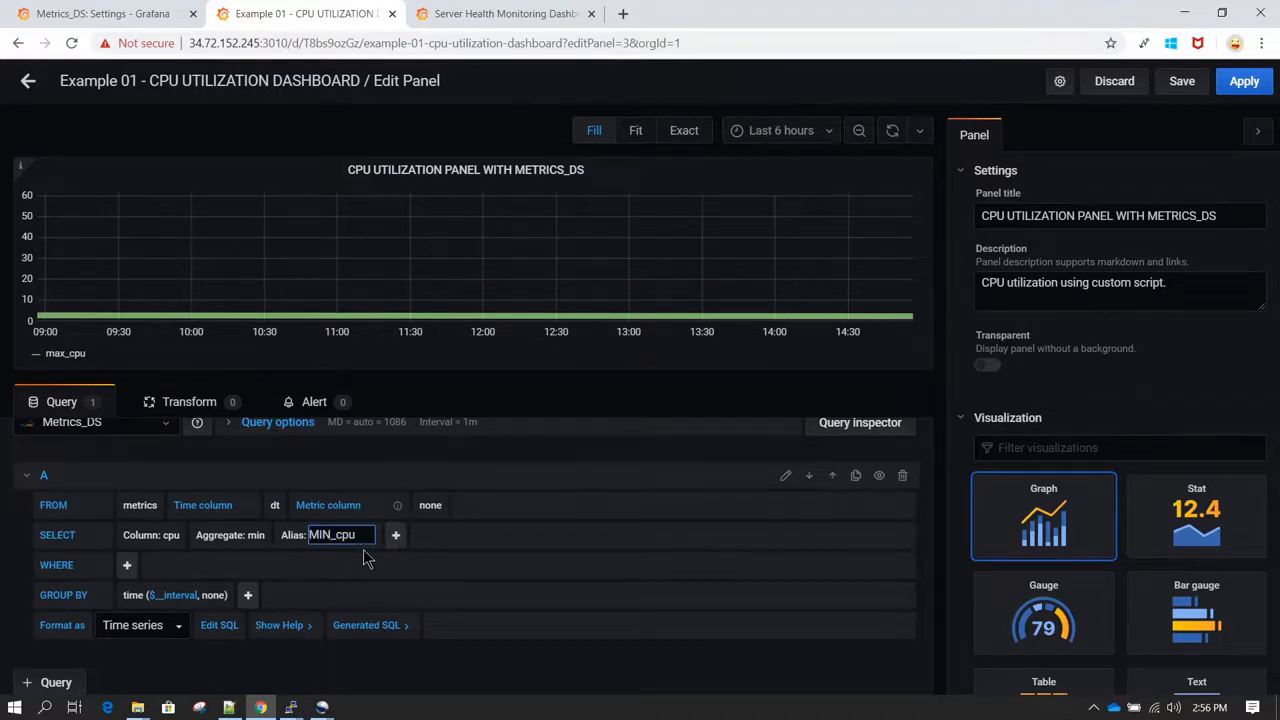
key("BackSpace")
key("BackSpace")
key("BackSpace")
type("min")
left_click(544, 565)
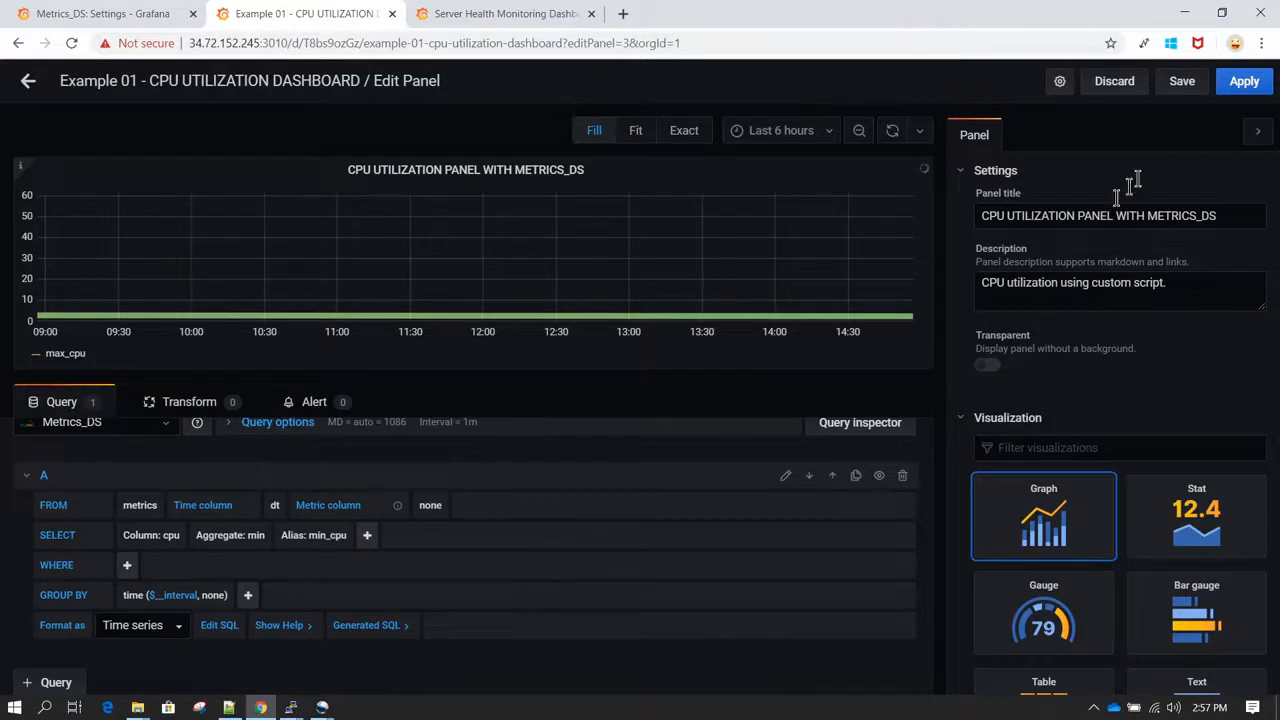
Step: Save the dashboard with a change note beginning "Adding minimum cpu" and return to the dashboard view
left_click(1182, 84)
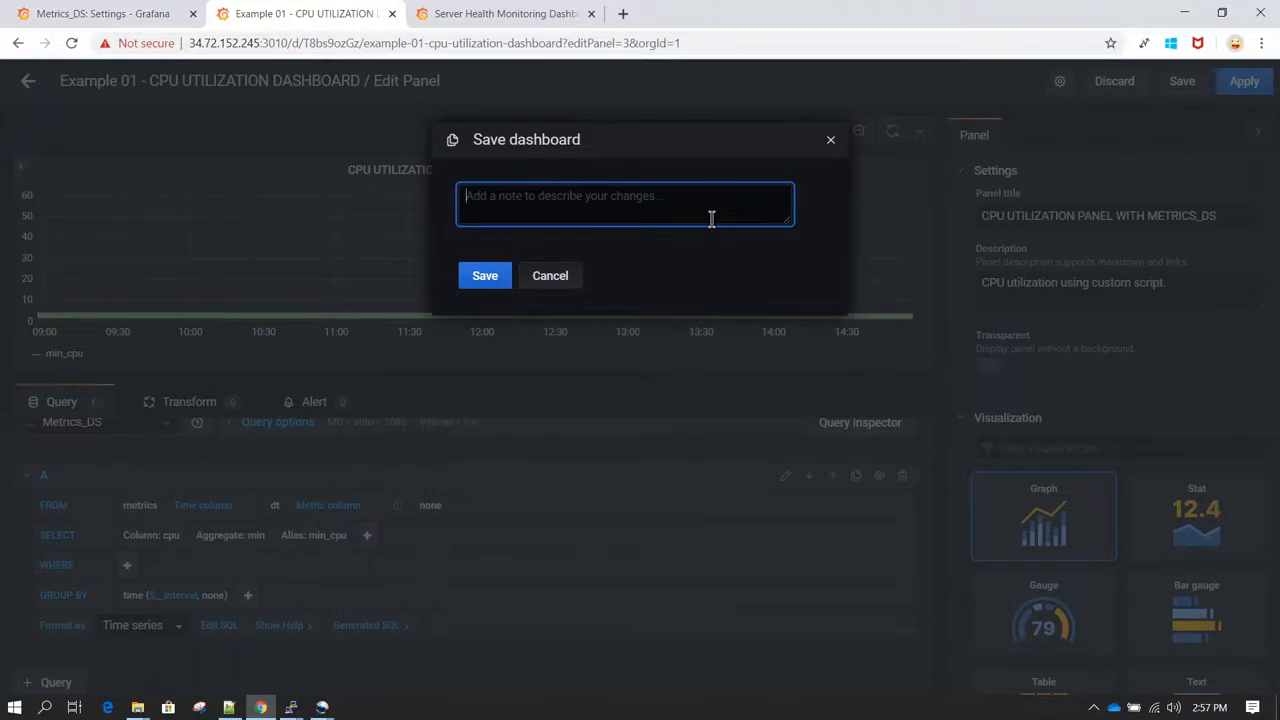
type("Adding minimum cpu")
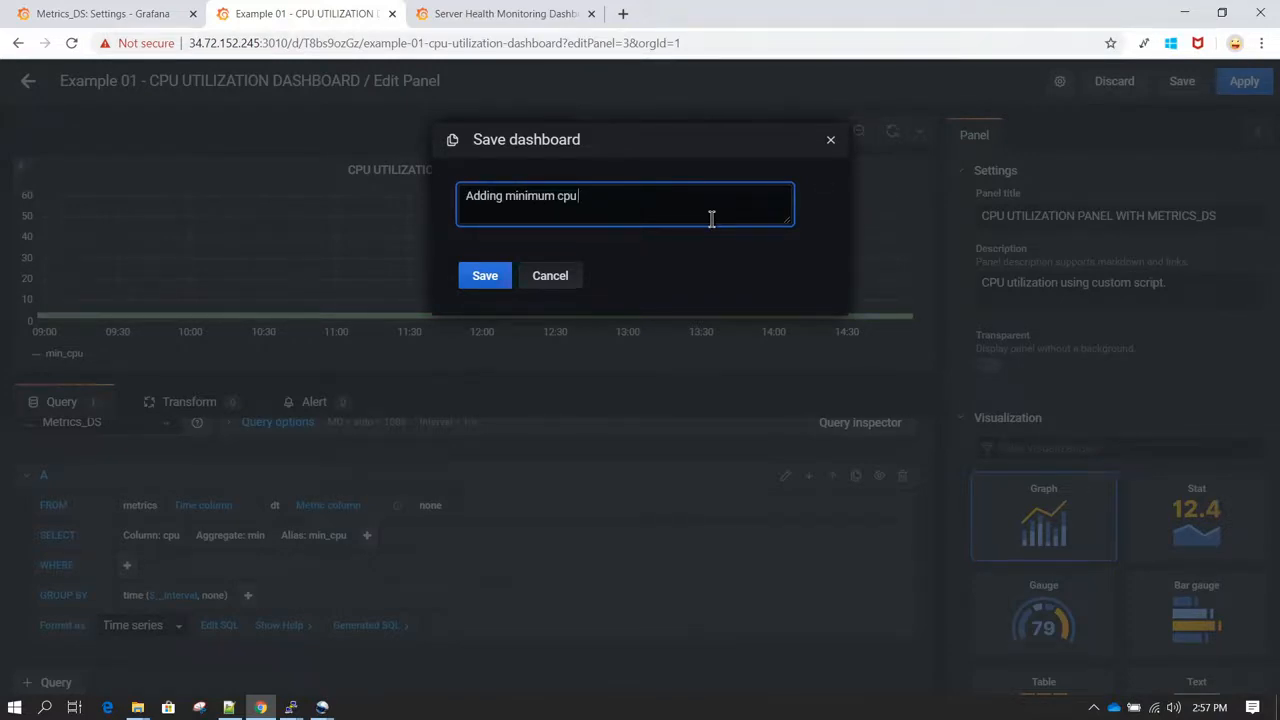
type("tion panel")
left_click(471, 282)
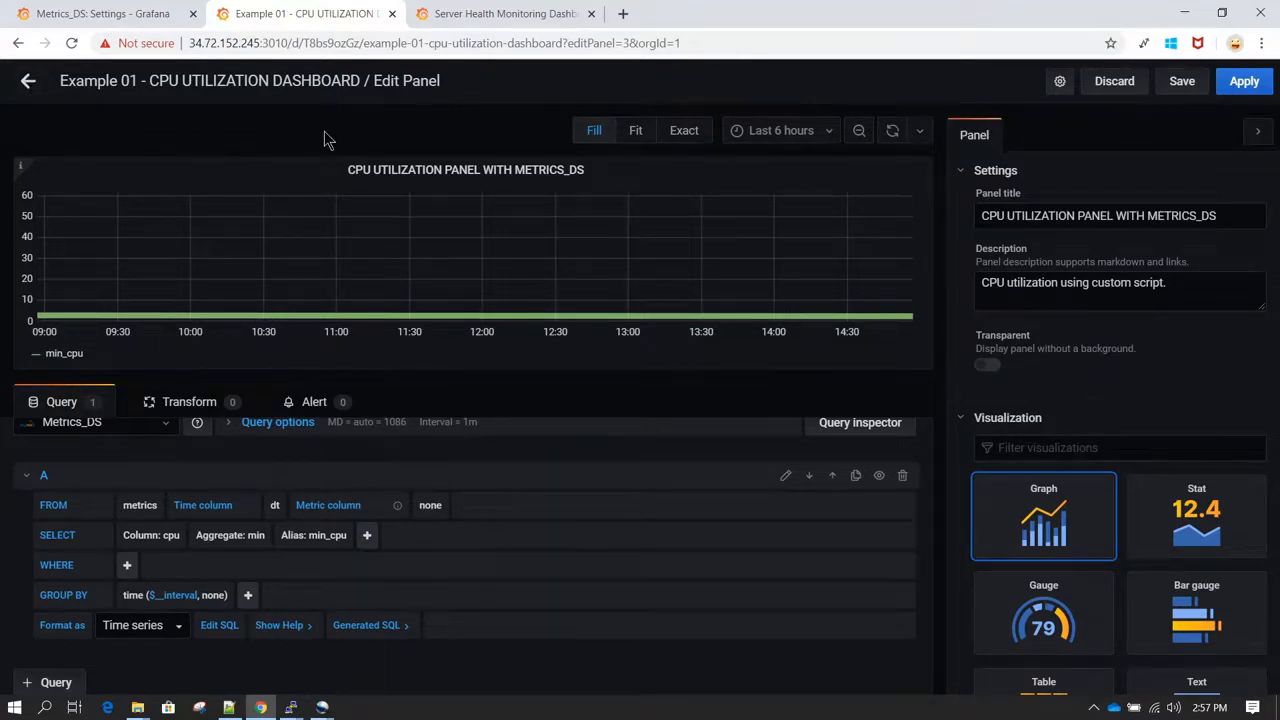
left_click(29, 84)
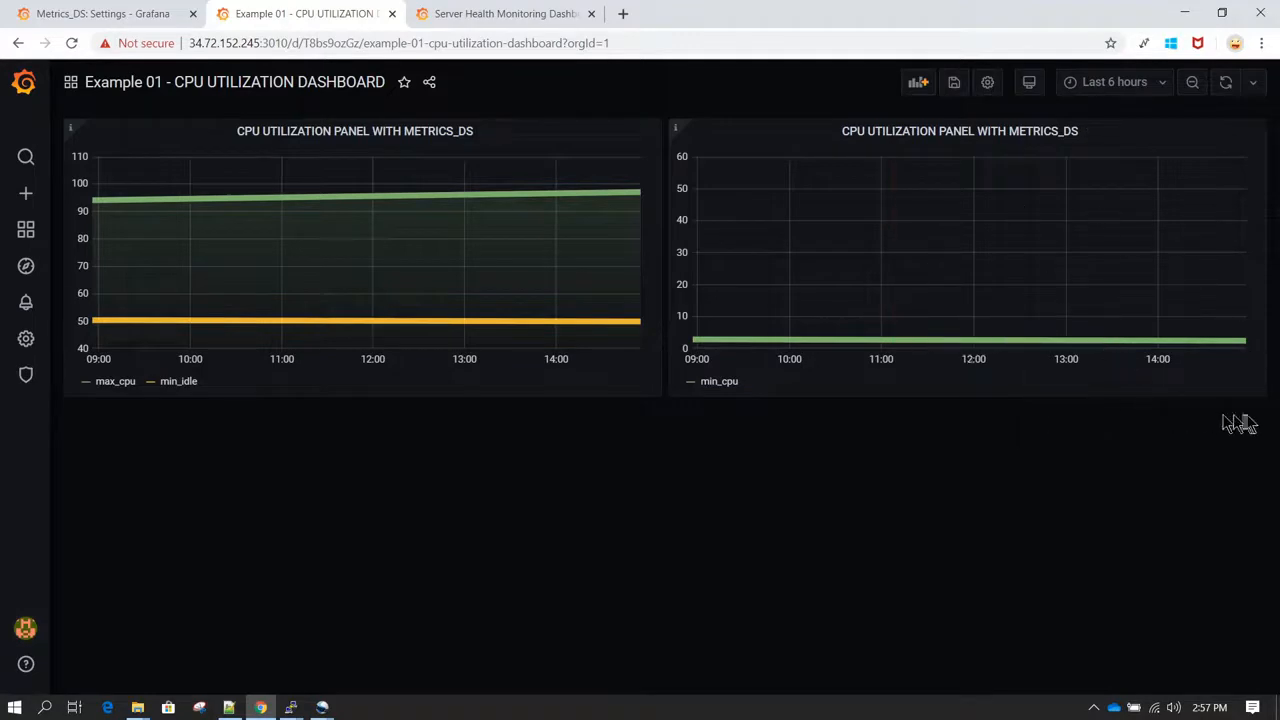
Step: Try a smaller size for the min_cpu panel, restore its original size, and move it directly below the max_cpu panel
left_click_drag(1266, 395, 920, 331)
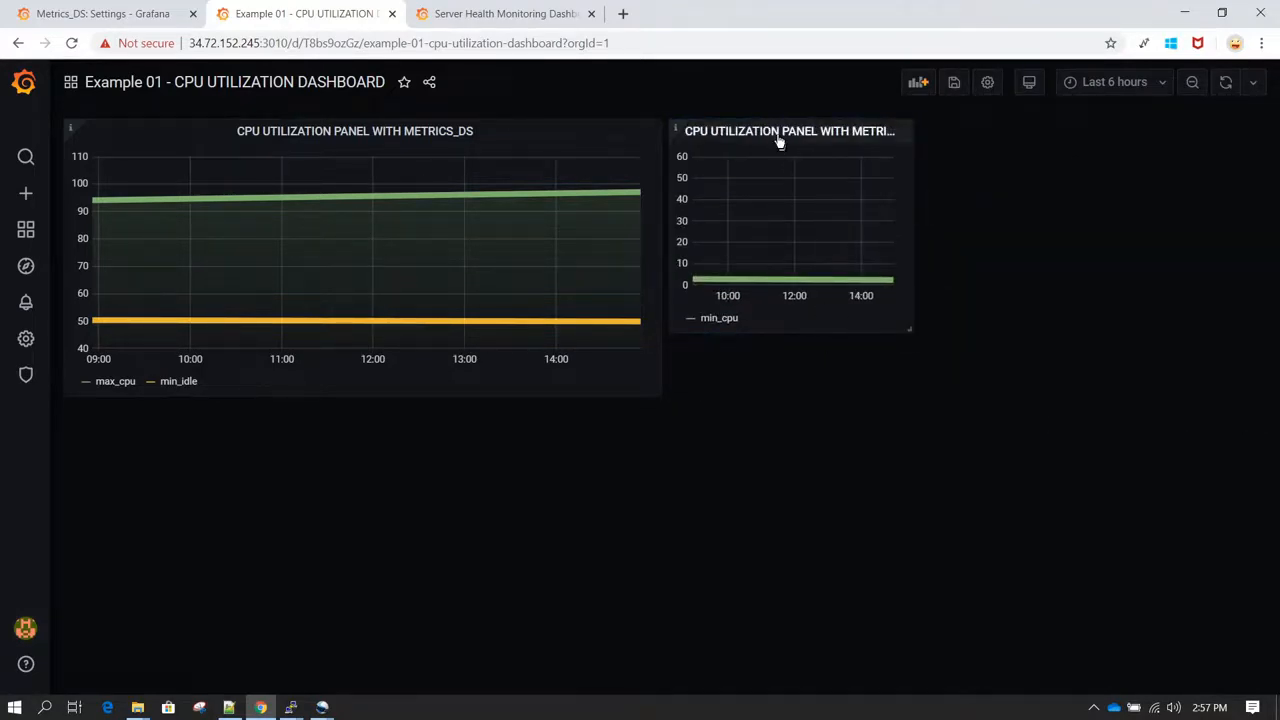
left_click_drag(908, 330, 1262, 395)
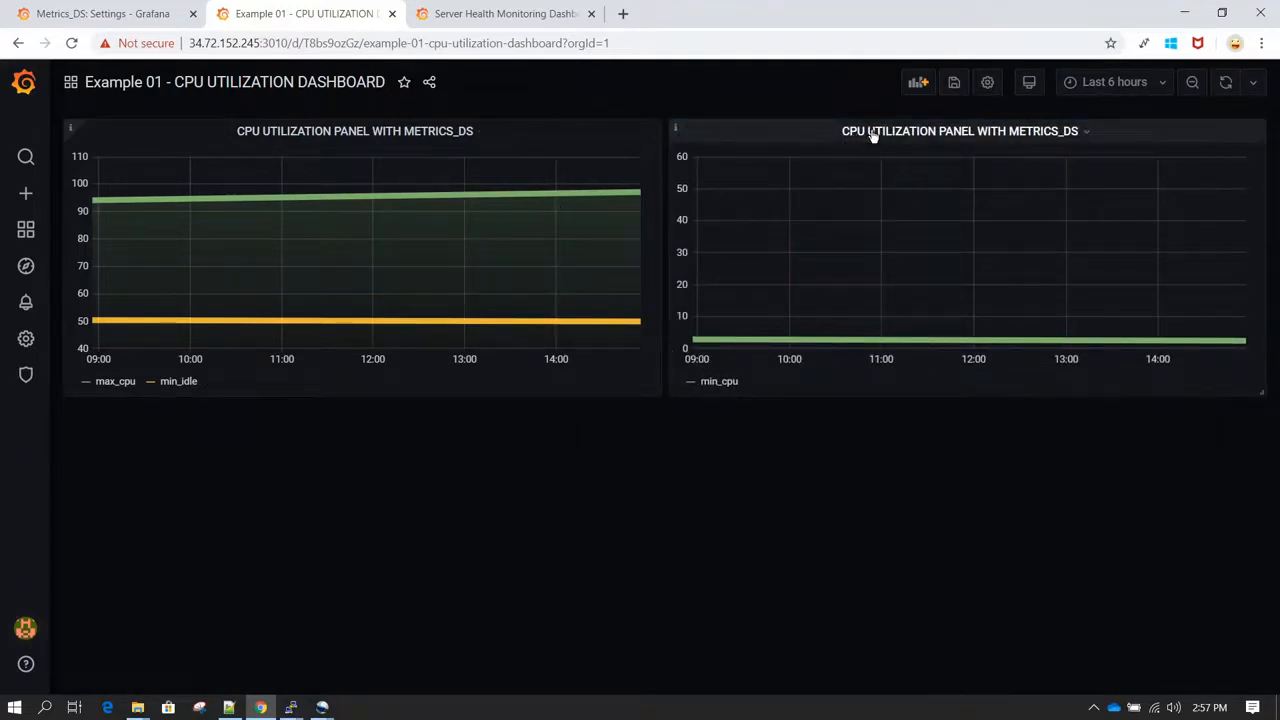
left_click_drag(871, 134, 268, 428)
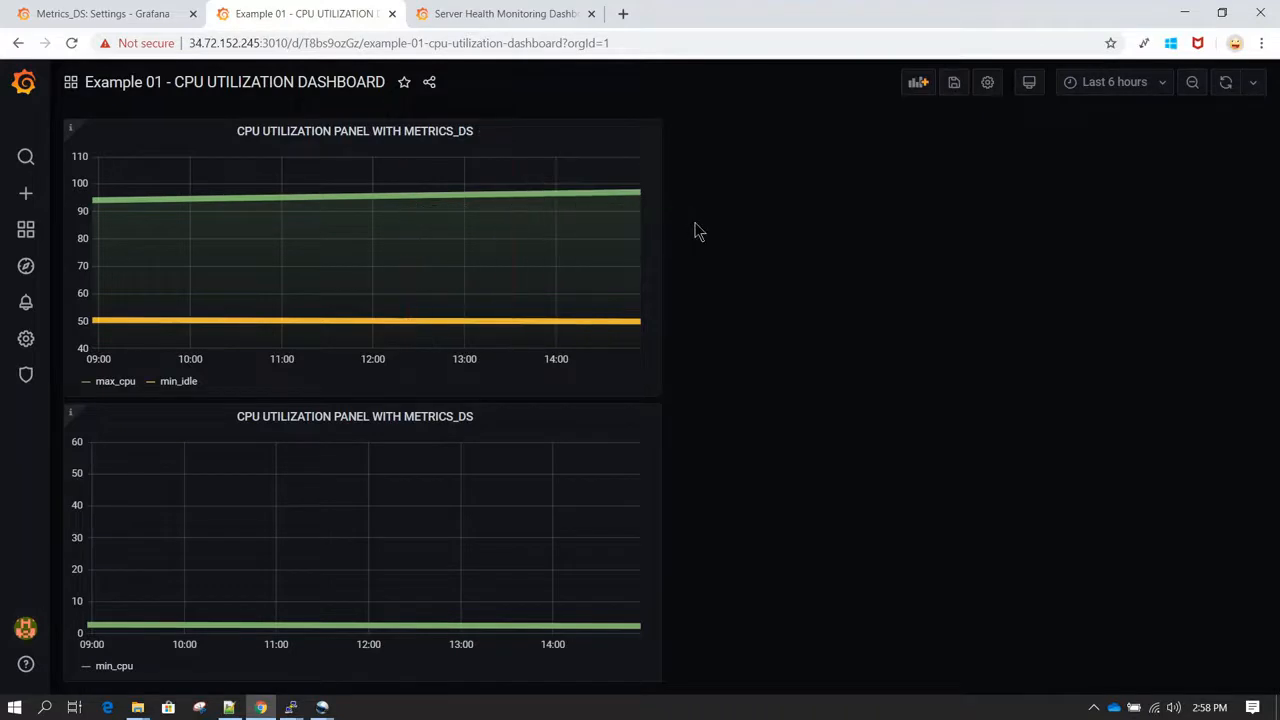
Step: Set the dashboard's auto-refresh interval to 30s
left_click(1258, 88)
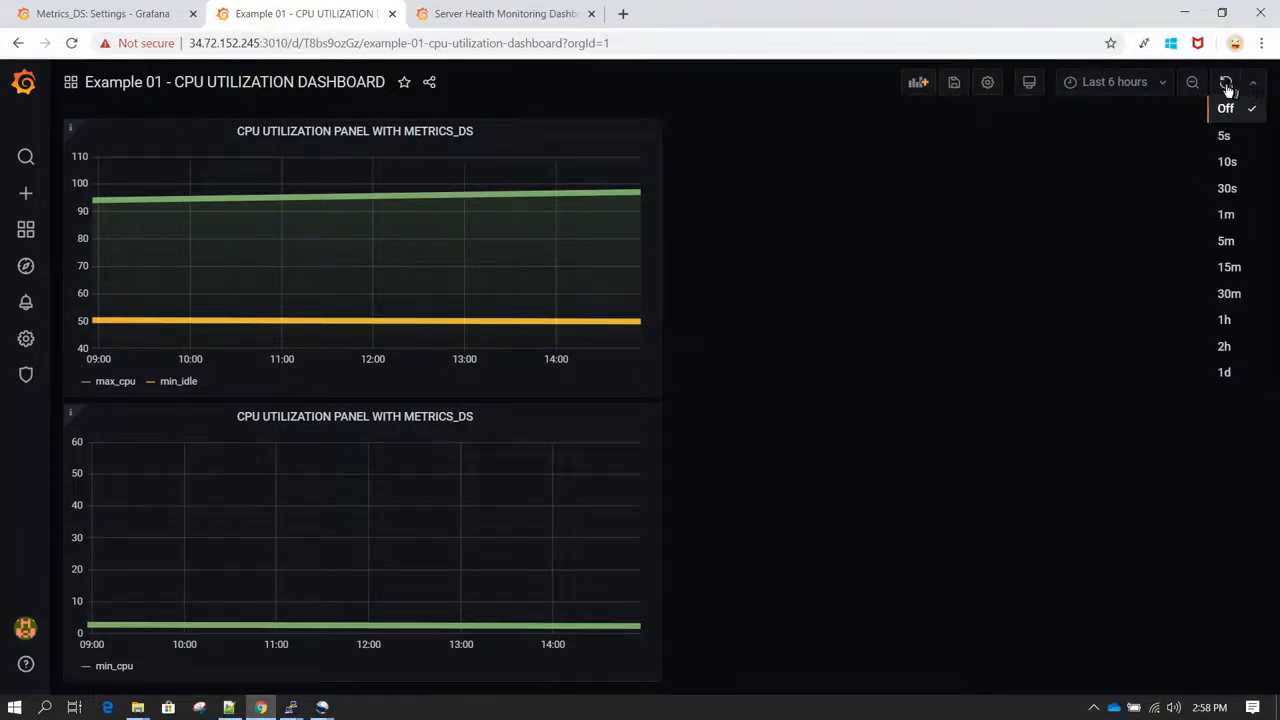
left_click(1248, 190)
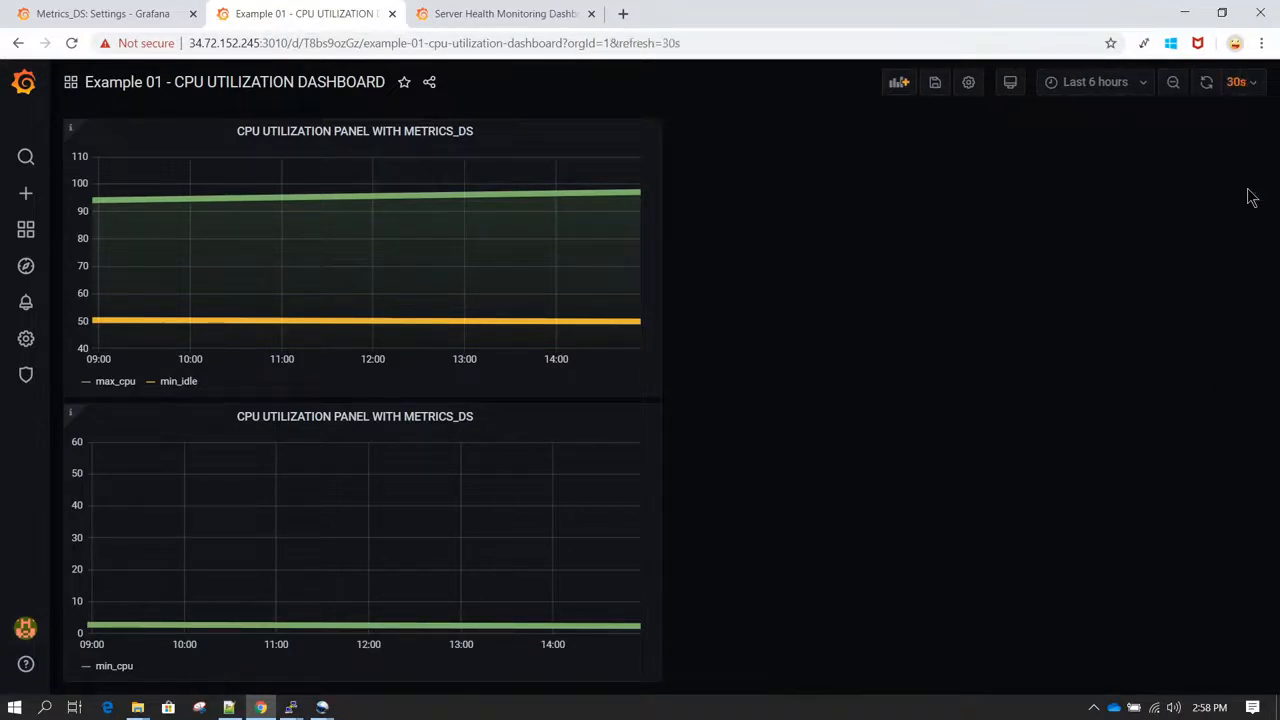